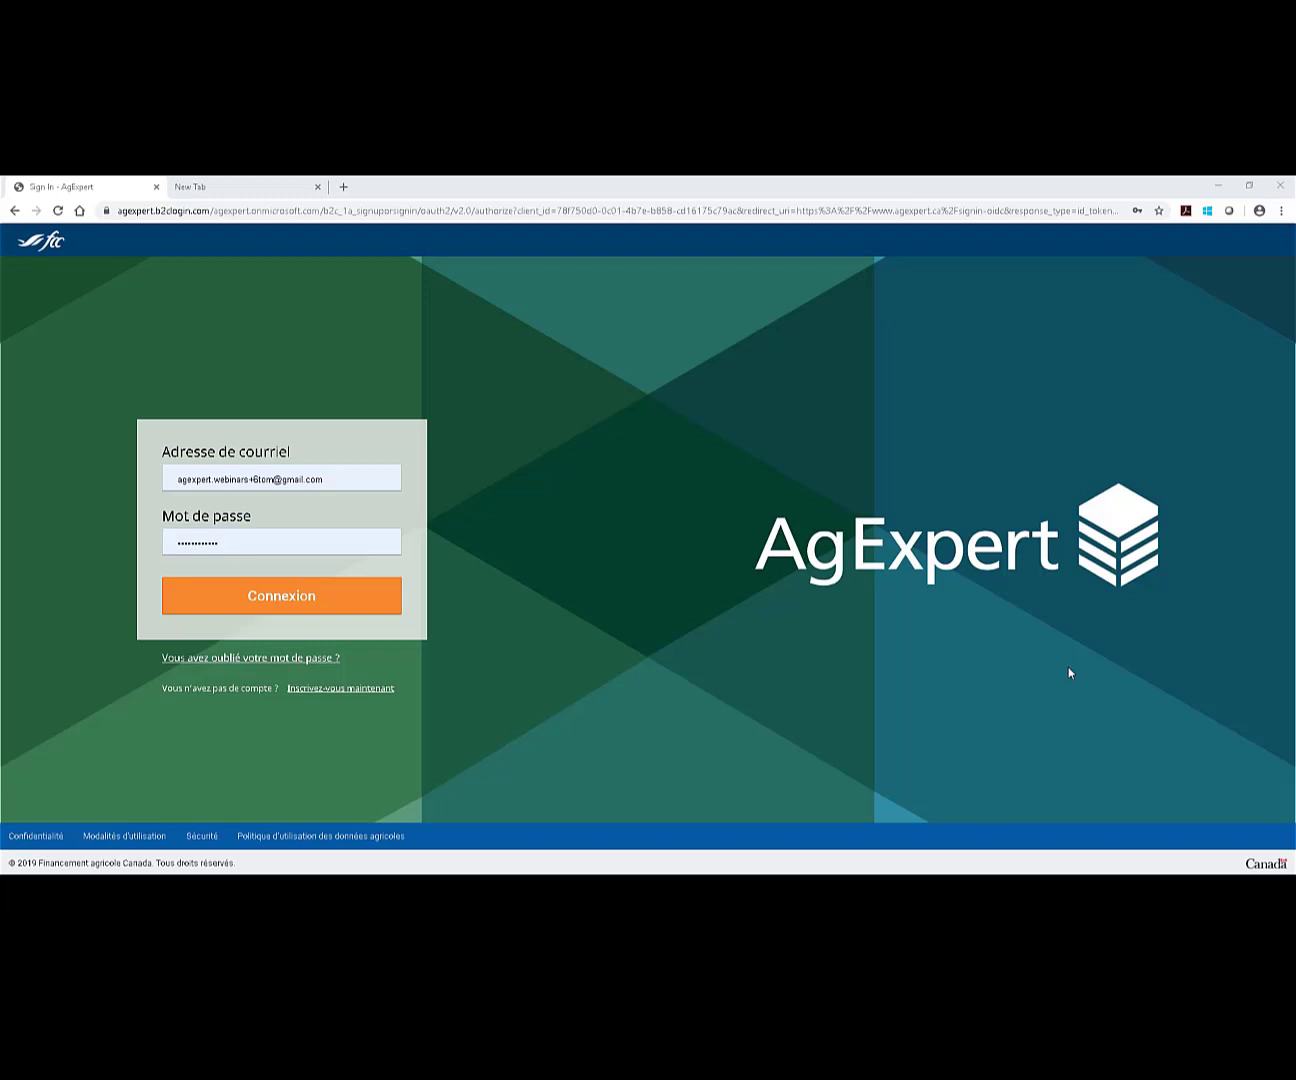
Go from the AgExpert sign-in page to the 'Inscrivez-vous maintenant' sign-up form.
click(341, 690)
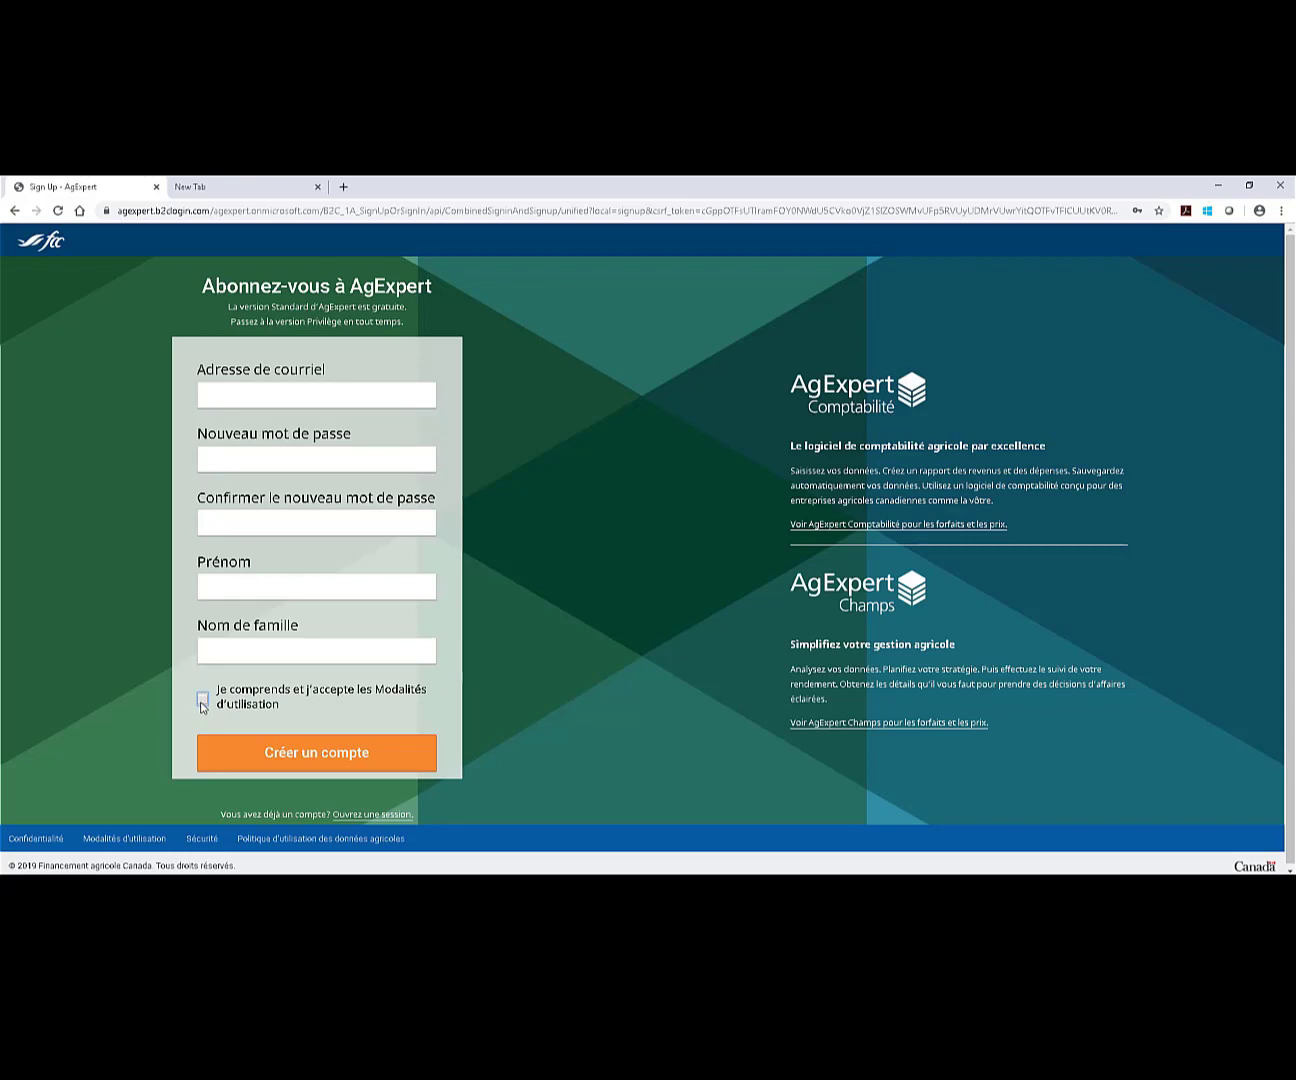
Submit the new account registration, then try signing in with the new account.
click(308, 752)
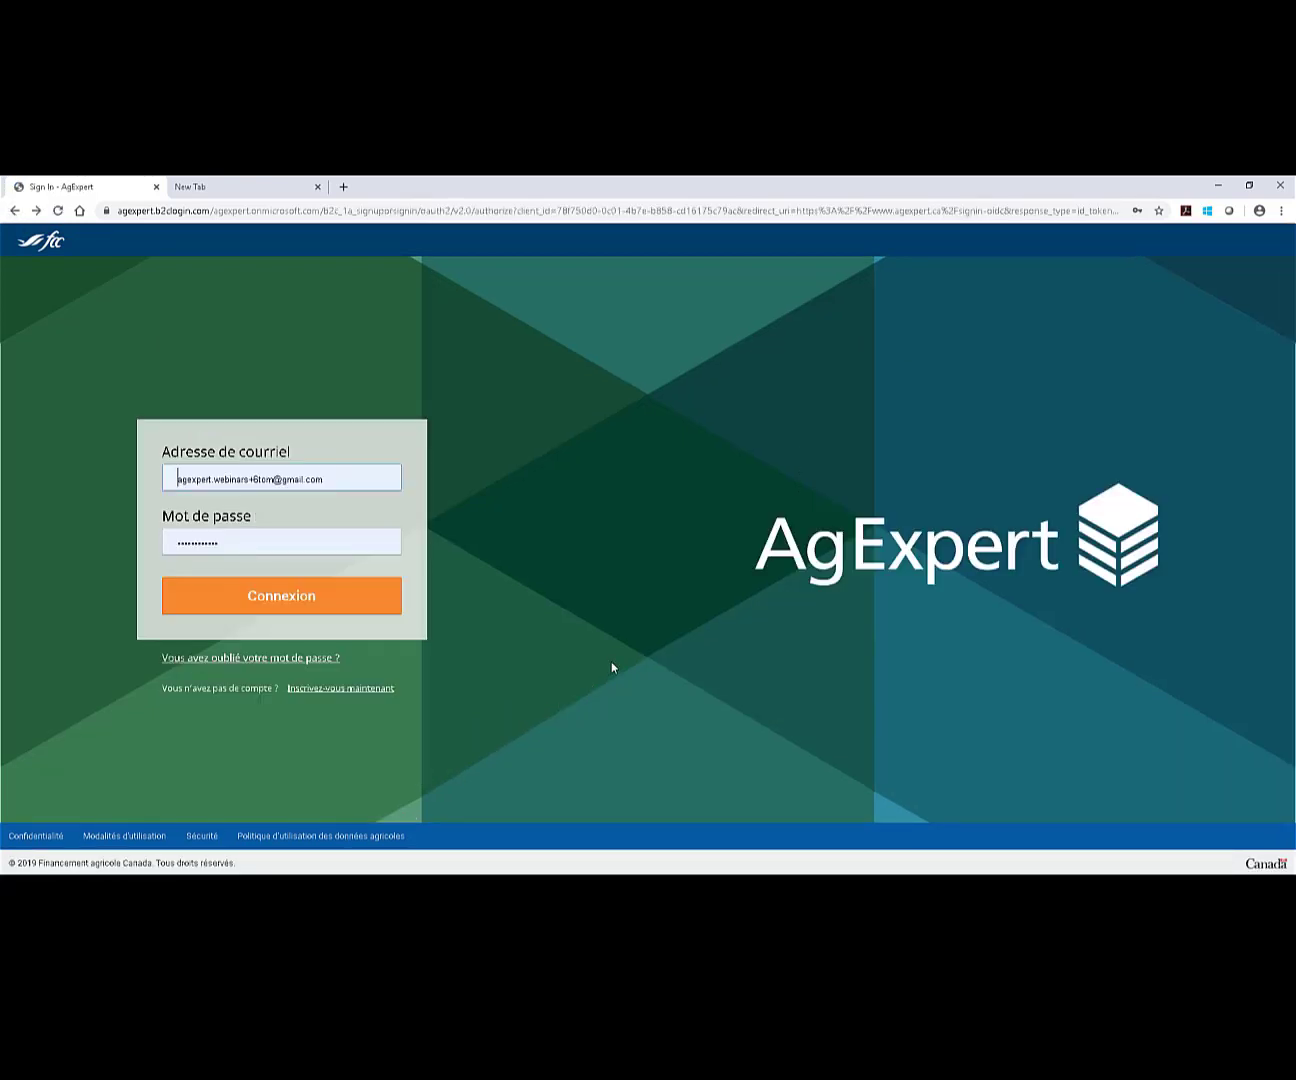
click(372, 591)
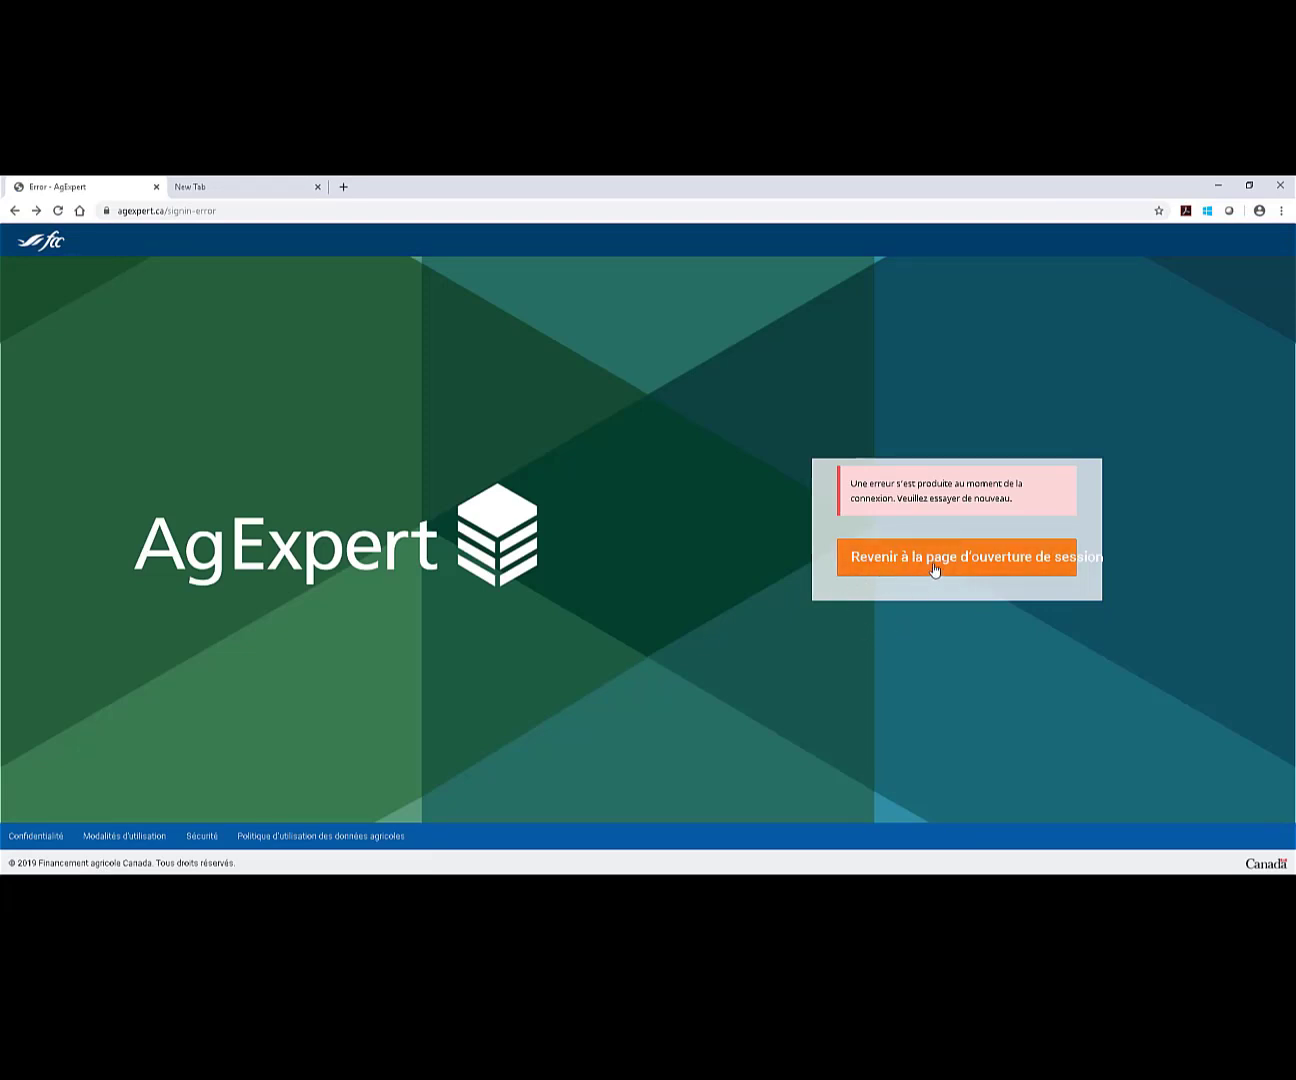
Return to sign-in, then enter business name 'Fermes AgExpert', its street address and city Regina.
click(936, 569)
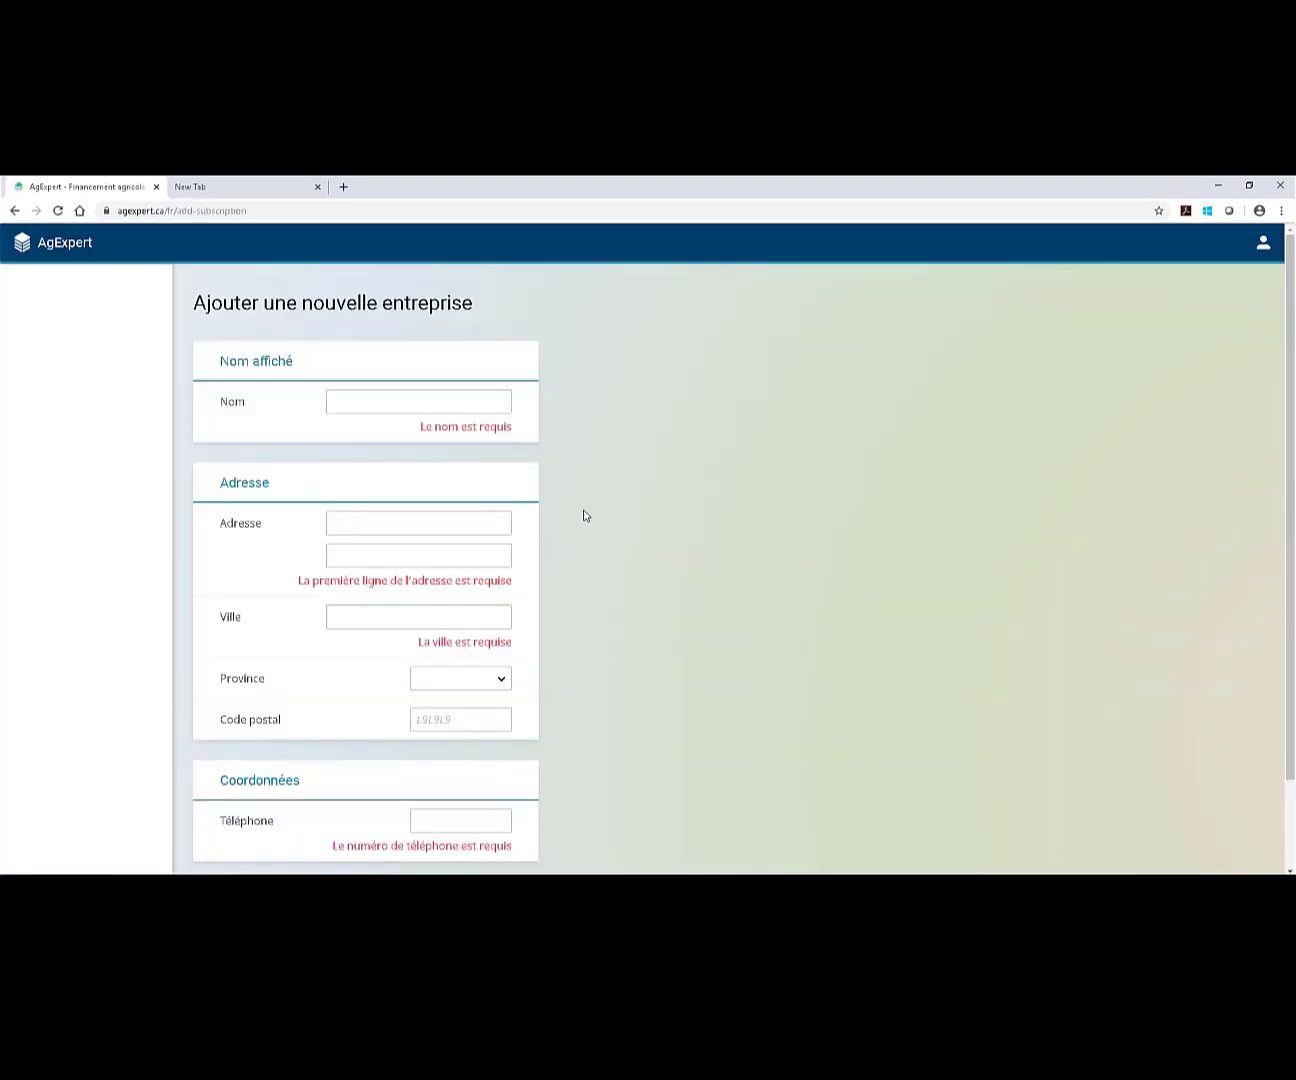
click(462, 401)
text(Fermes AgExpert)
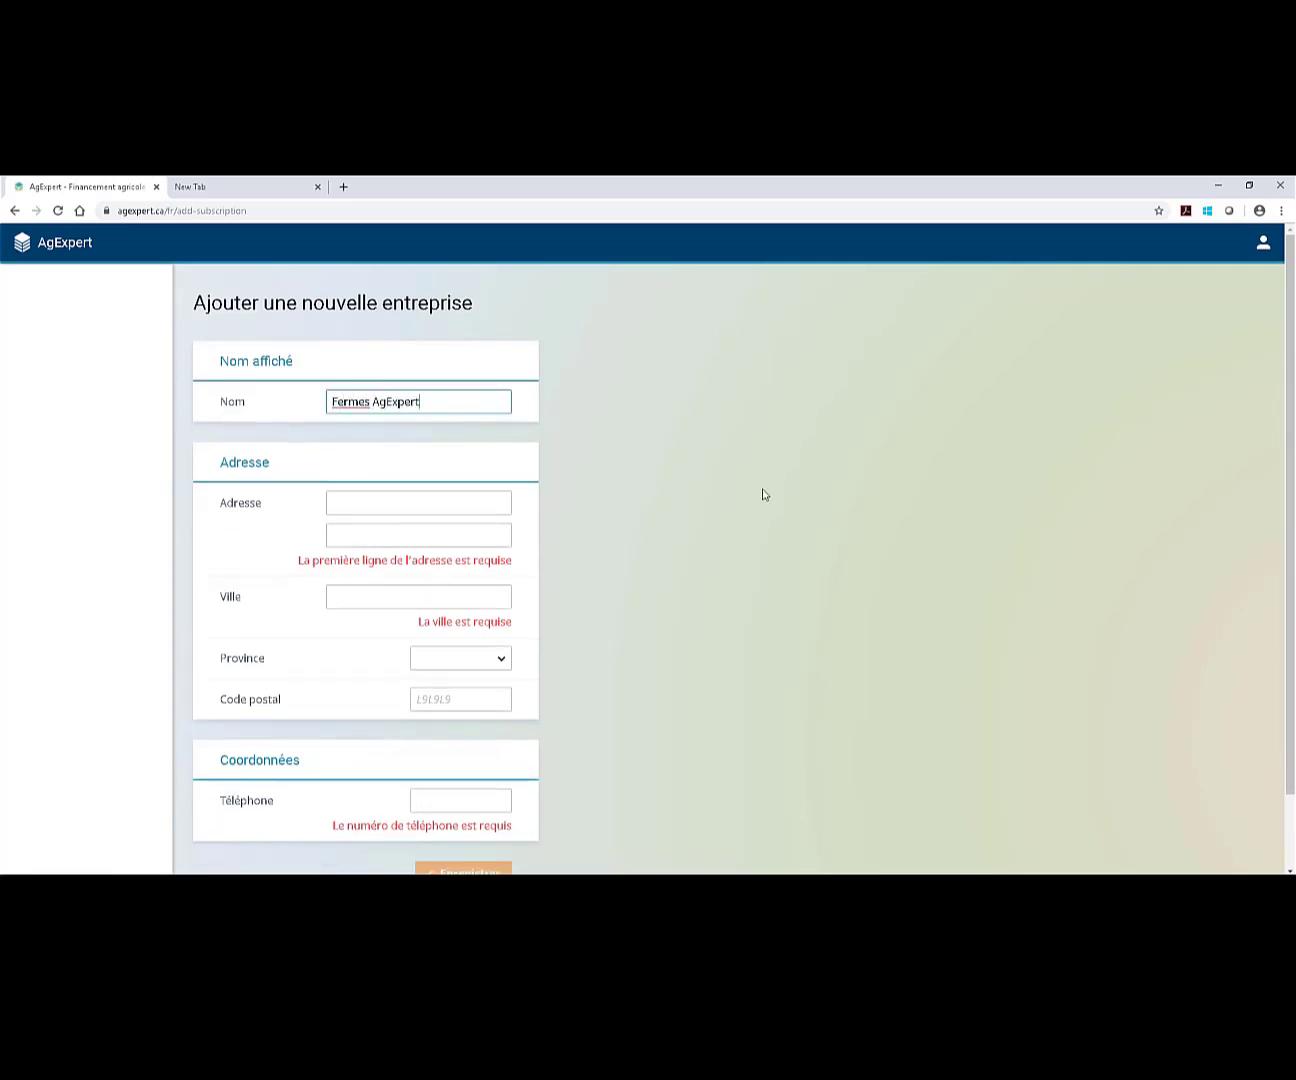
key(Tab)
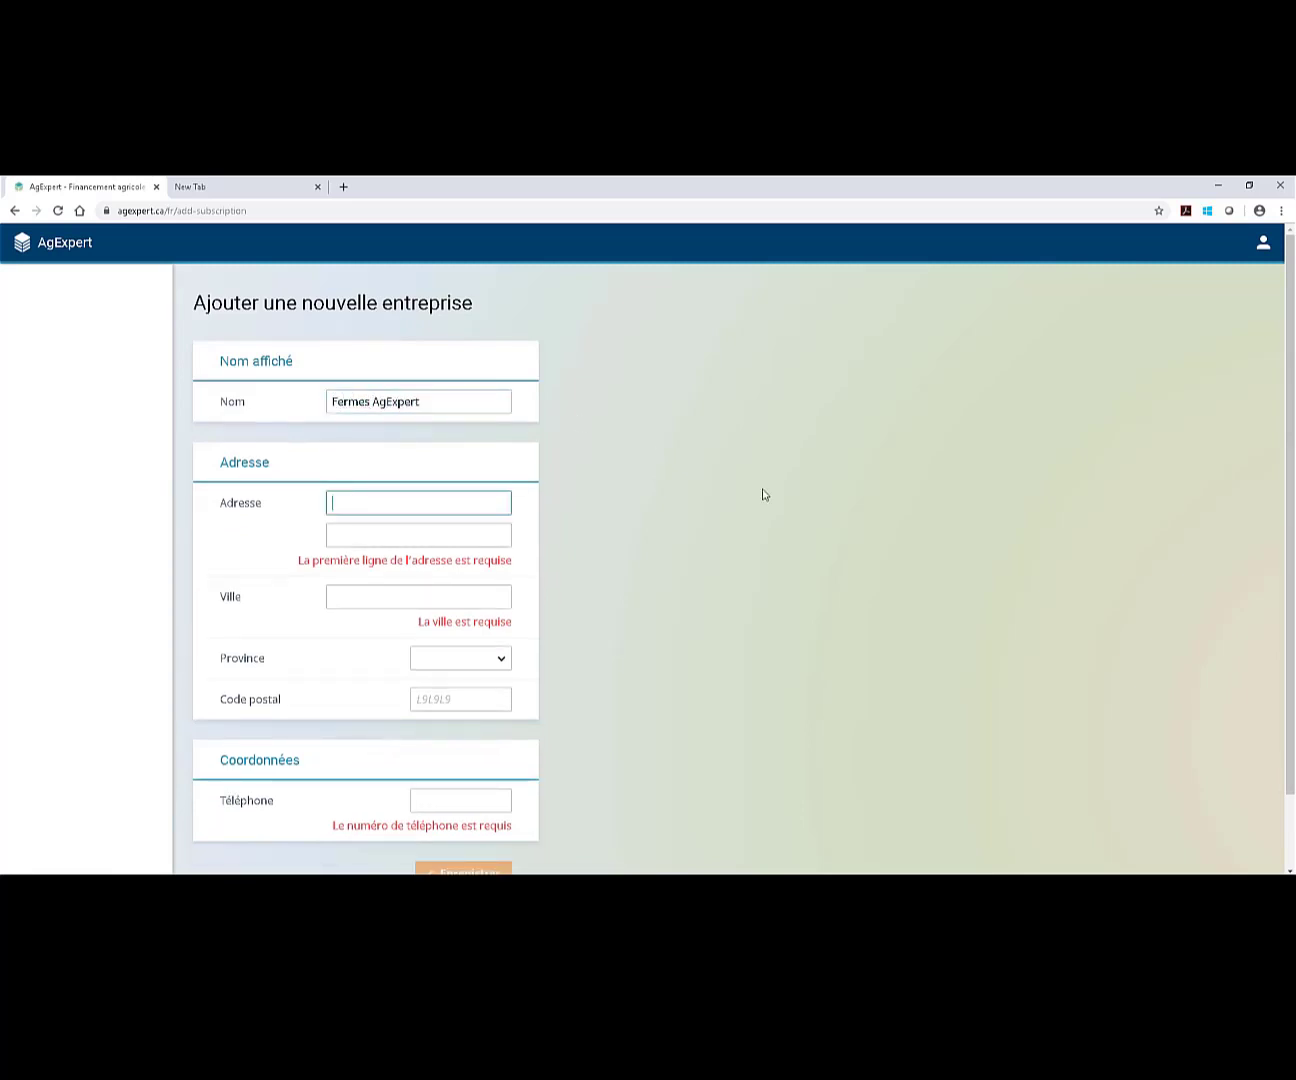
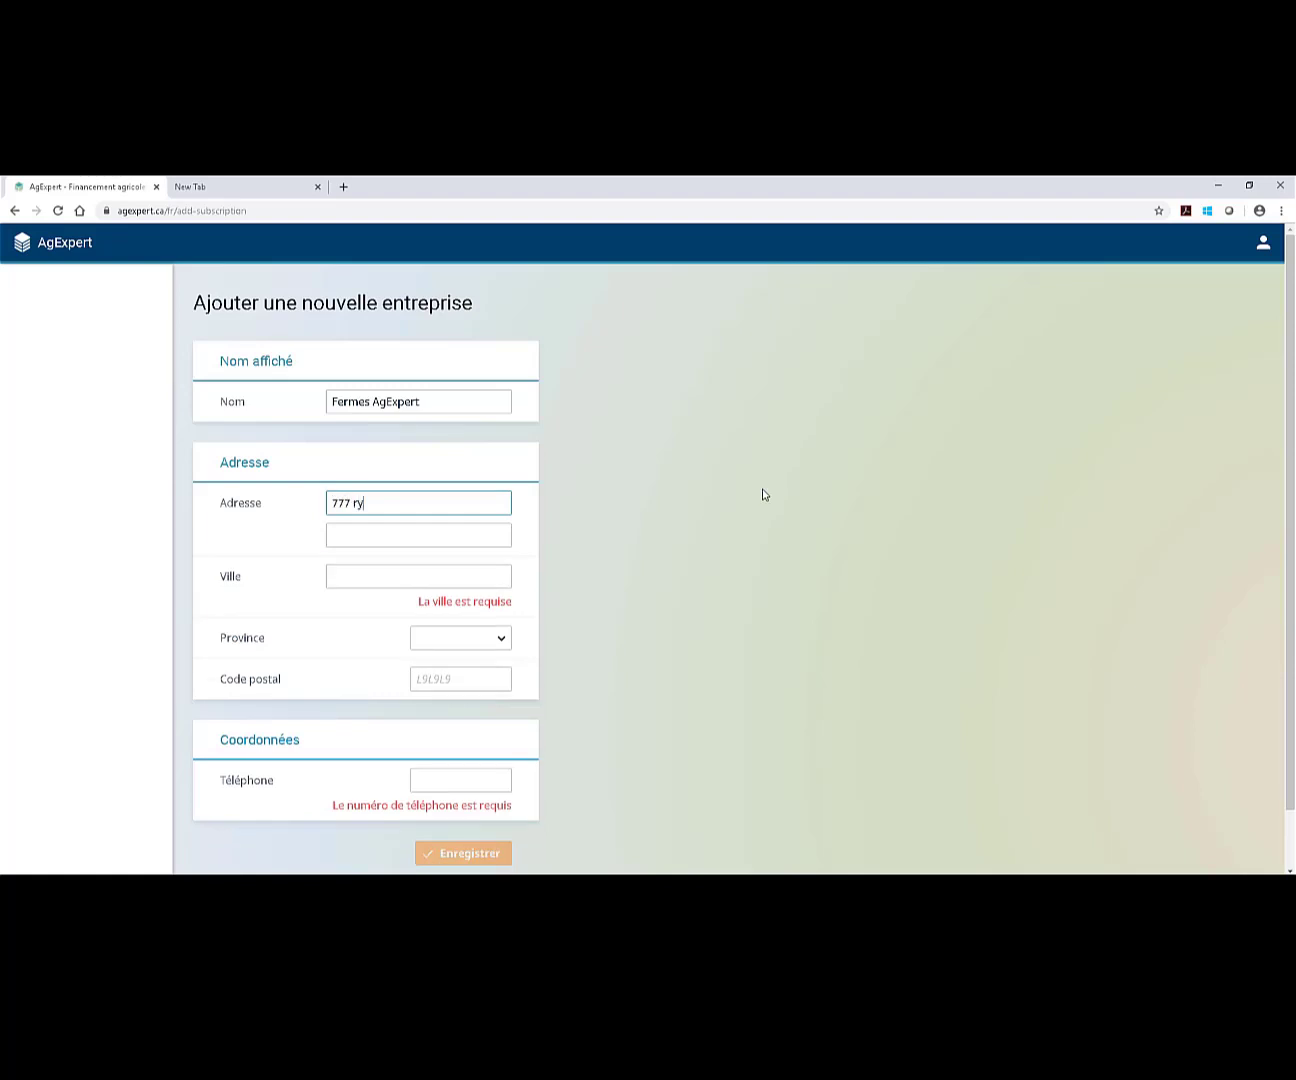
key(Tab)
key(Tab)
text(Regina)
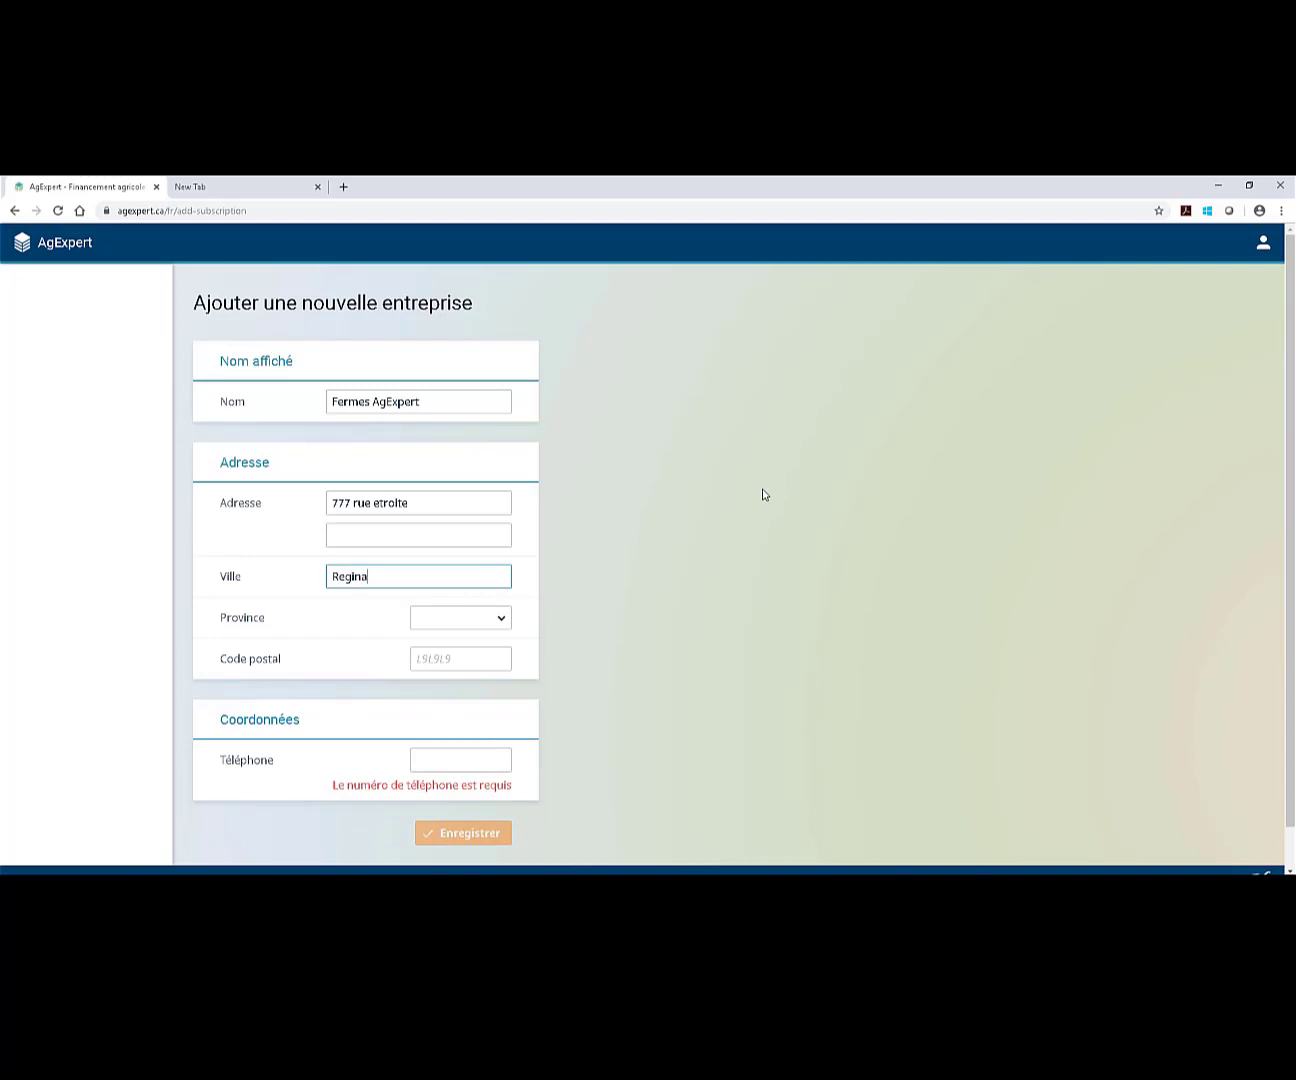
Set province to Saskatchewan, enter the postal code and phone number, and save the business.
key(Tab)
key(Tab)
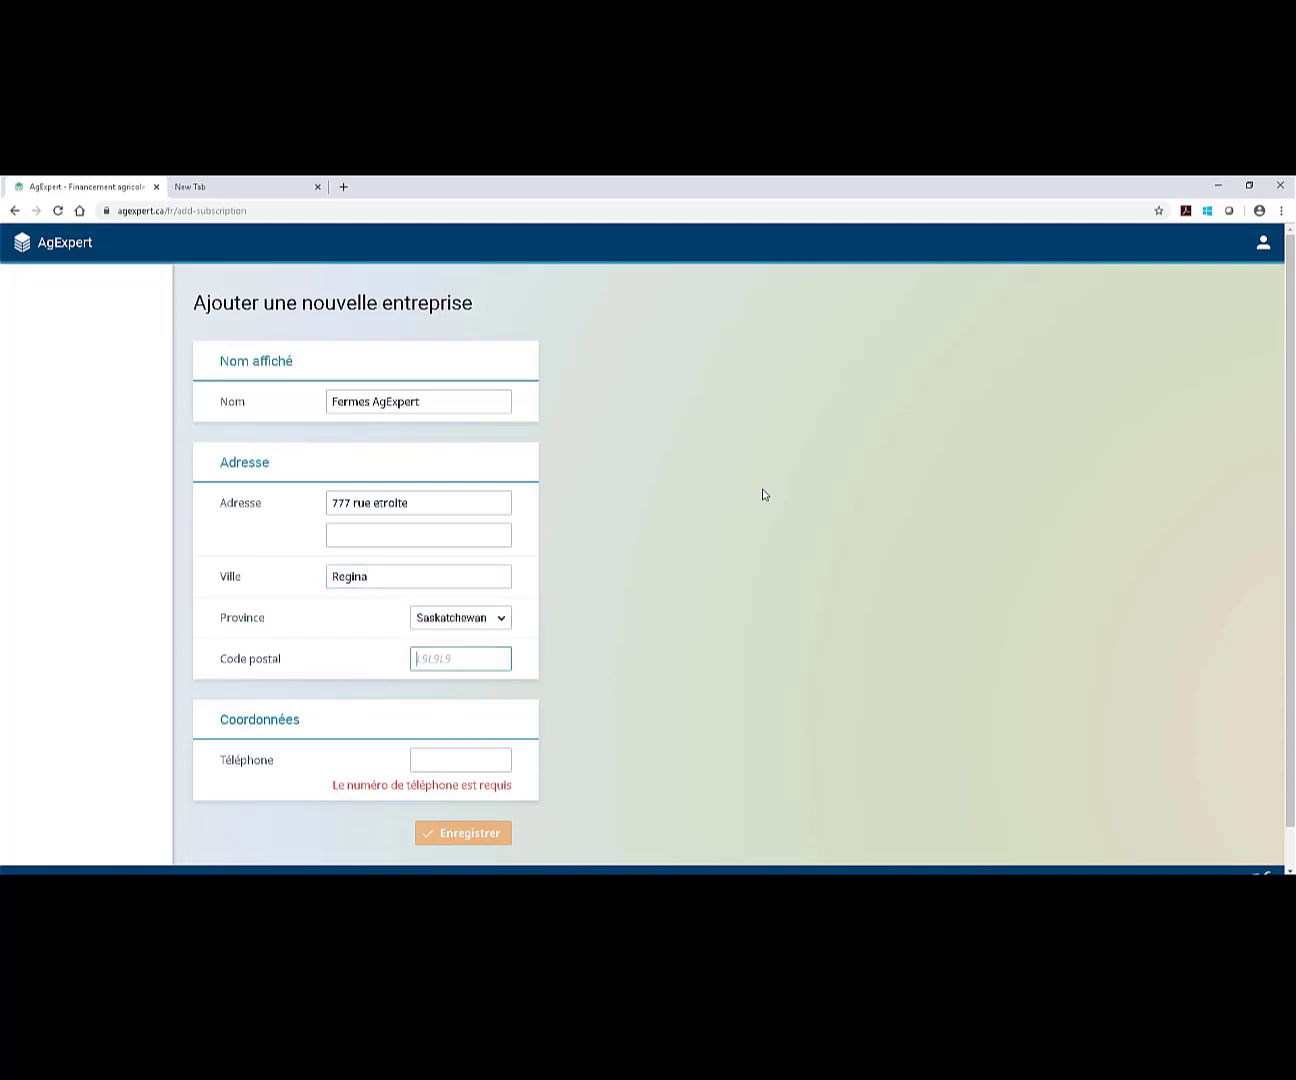
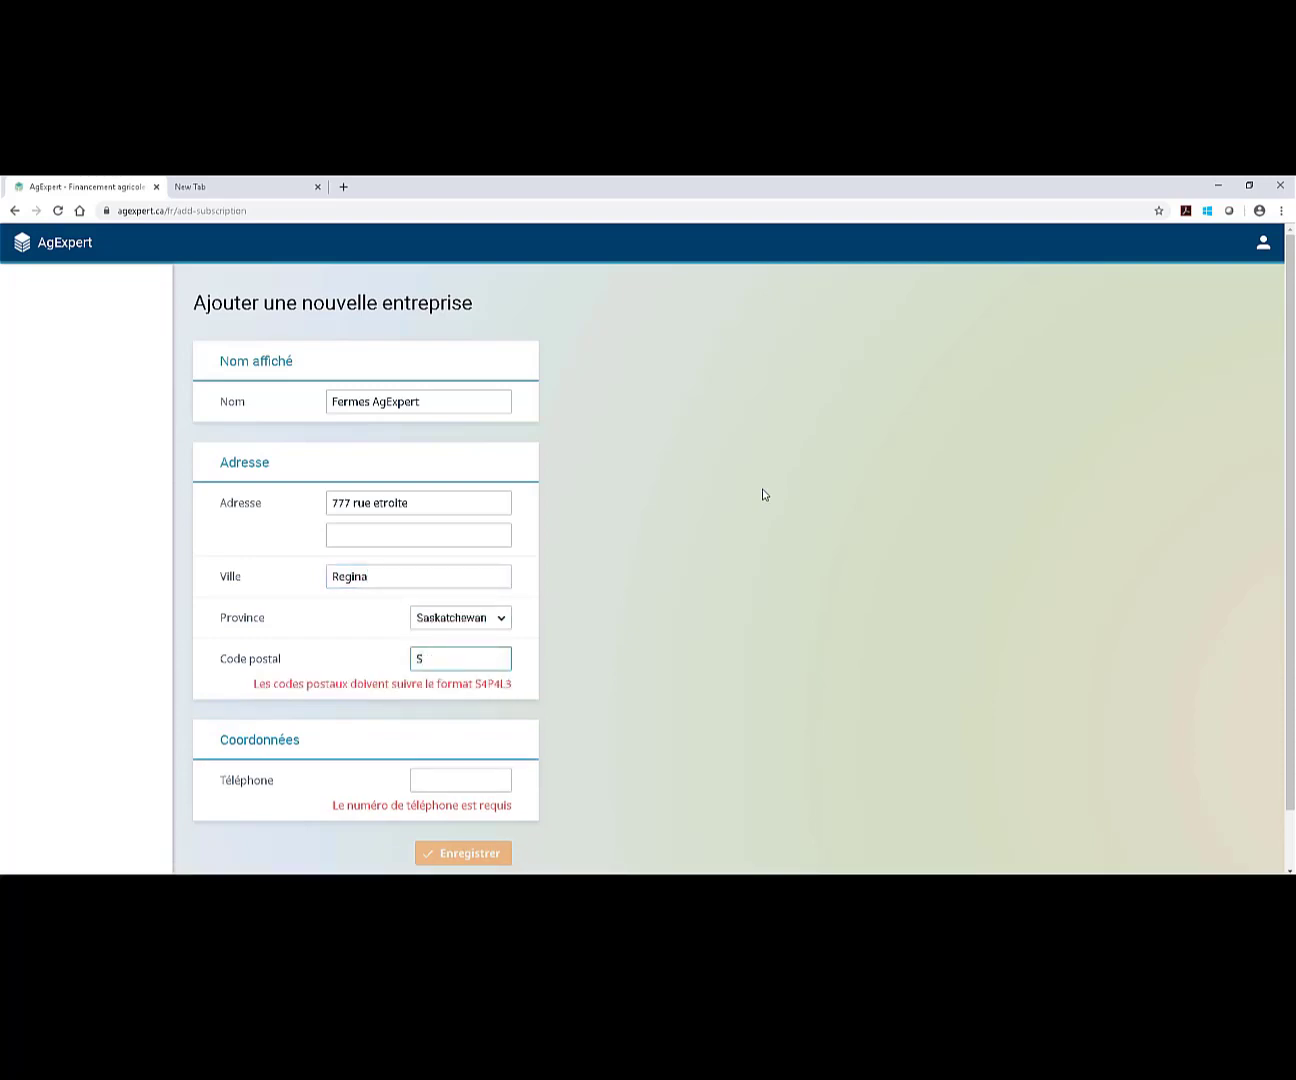
key(Tab)
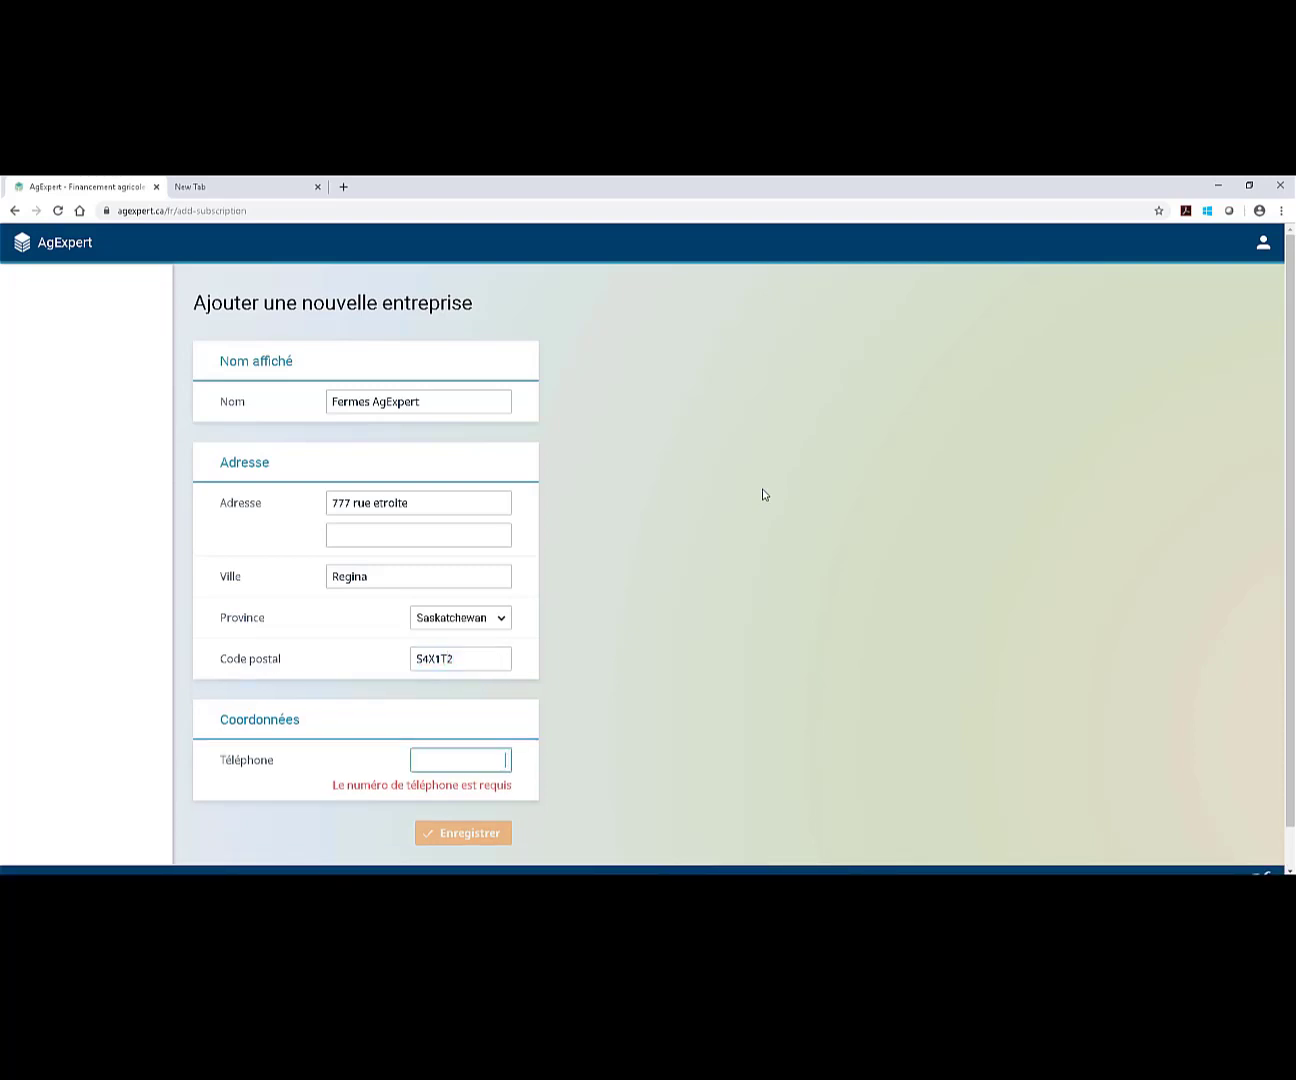
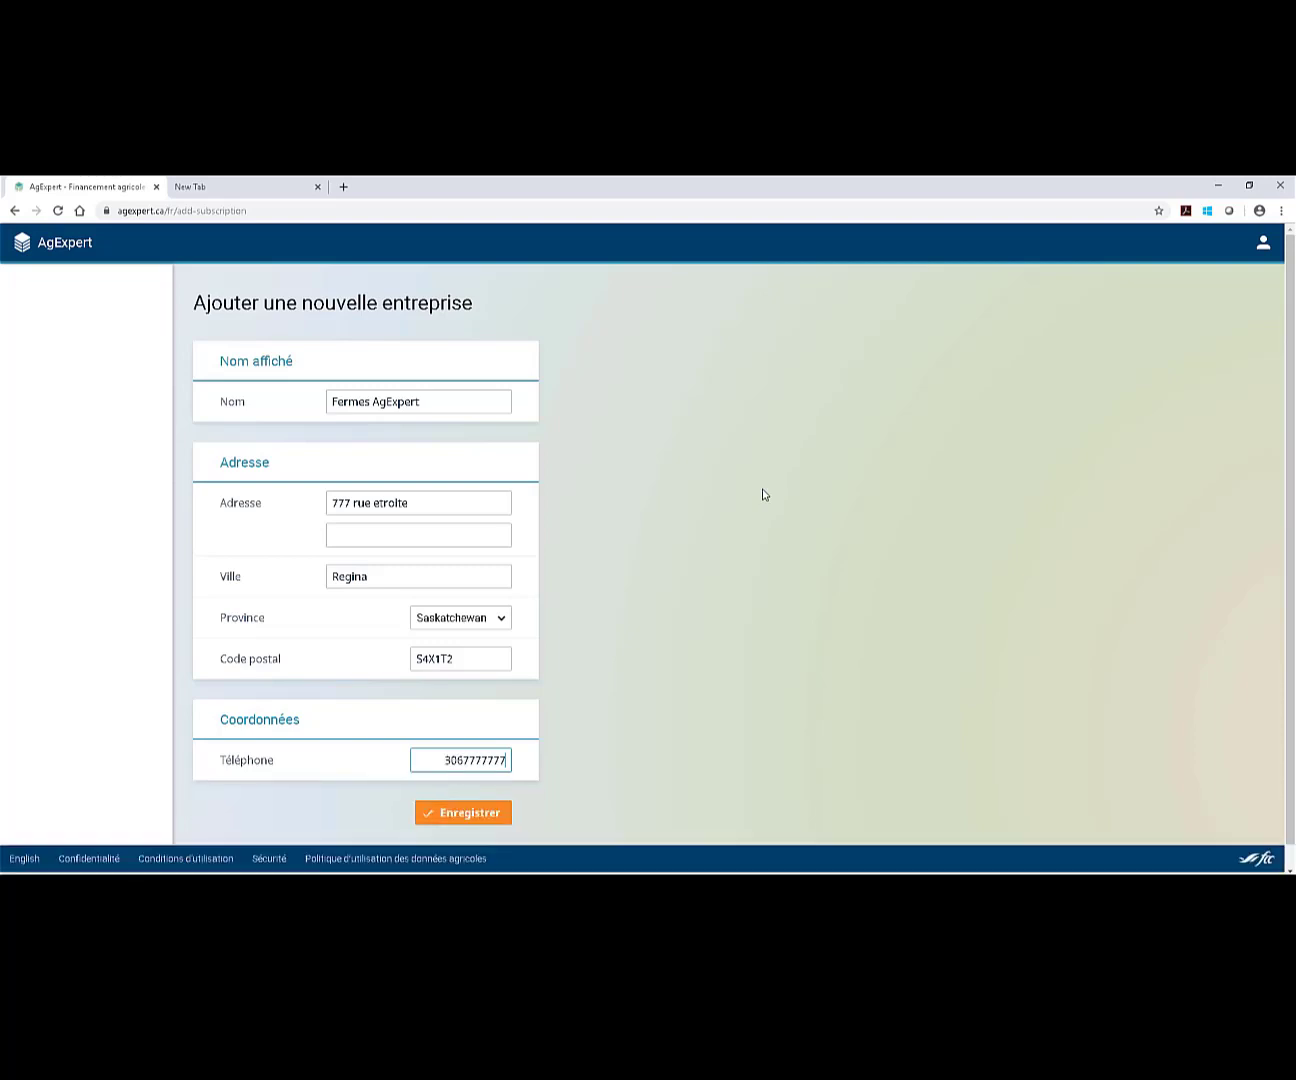
click(499, 823)
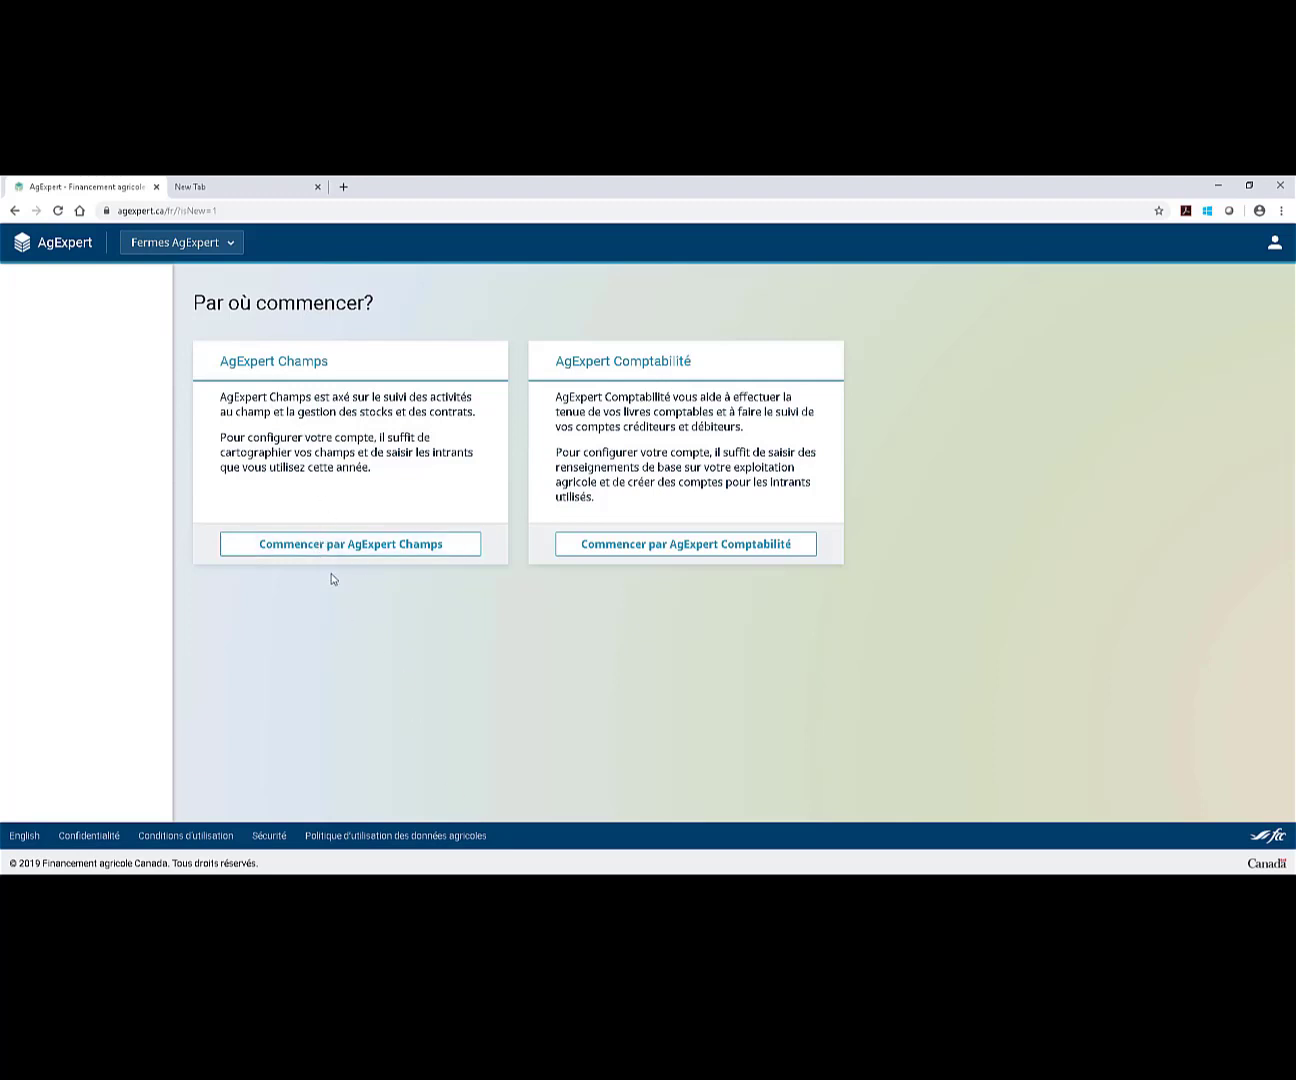
Check the Fermes AgExpert business list, then choose 'Commencer par AgExpert Champs'.
click(241, 255)
click(241, 256)
click(331, 545)
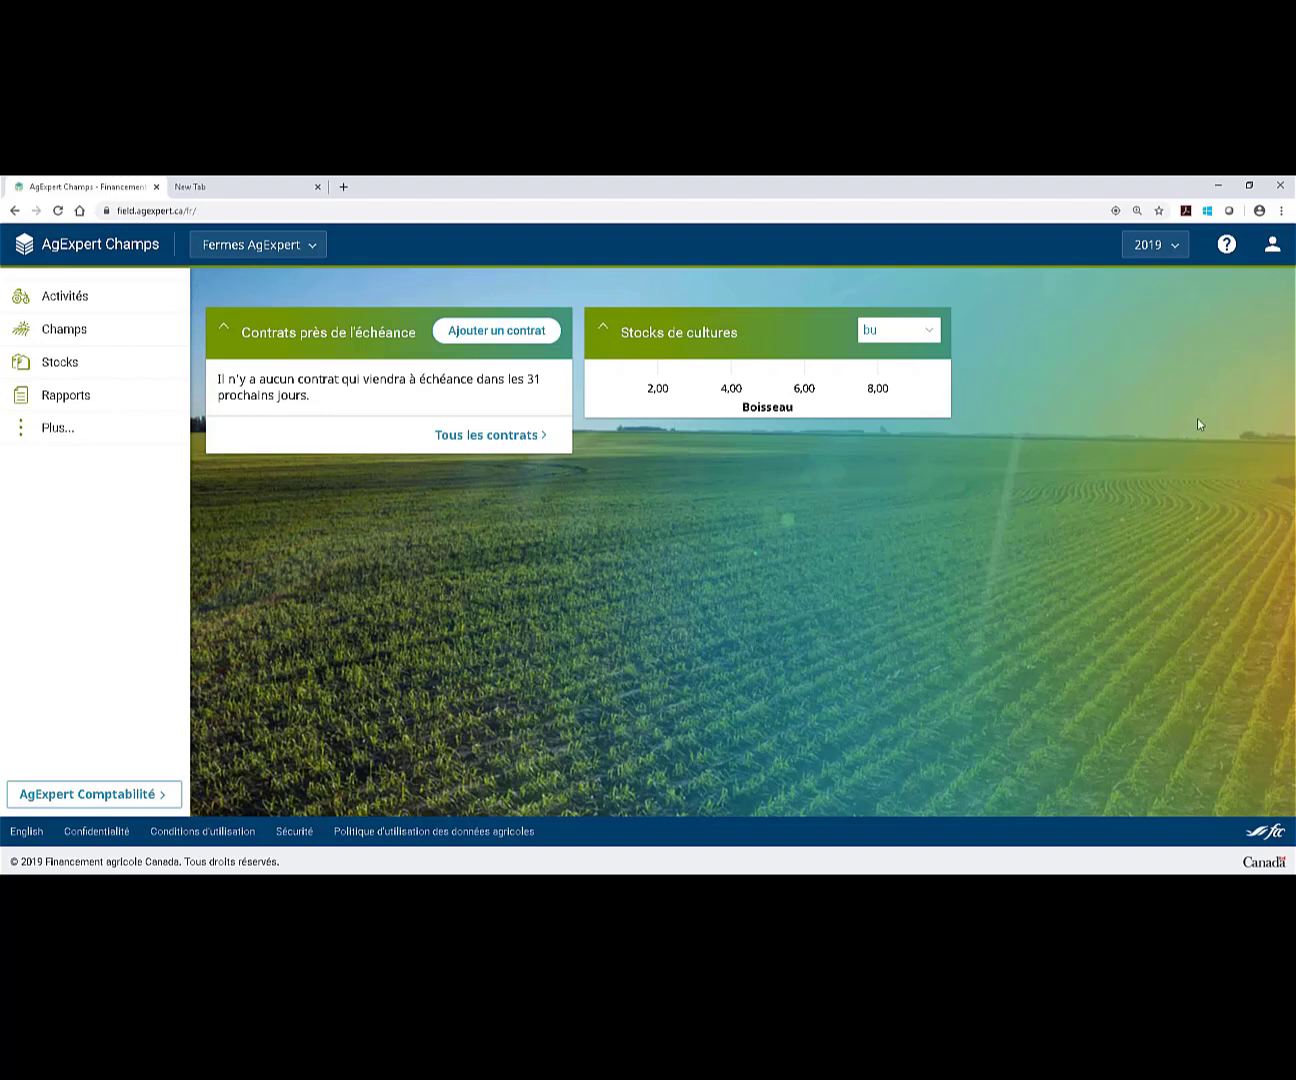
Review the crop year list, keeping 2019, then bring up the Aide help panel.
click(1176, 251)
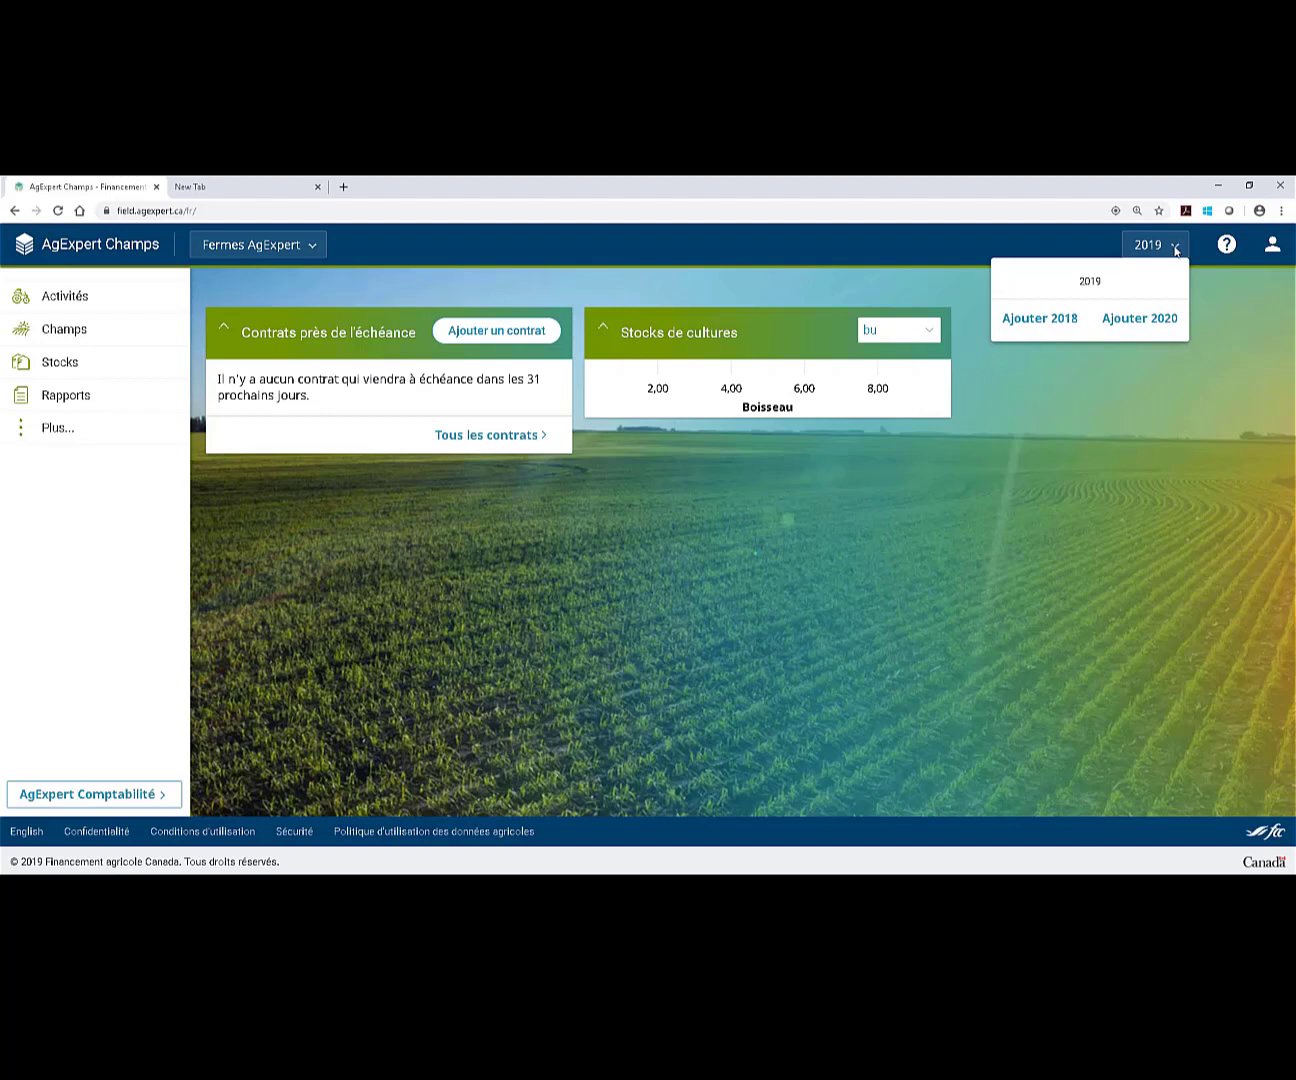
click(1206, 287)
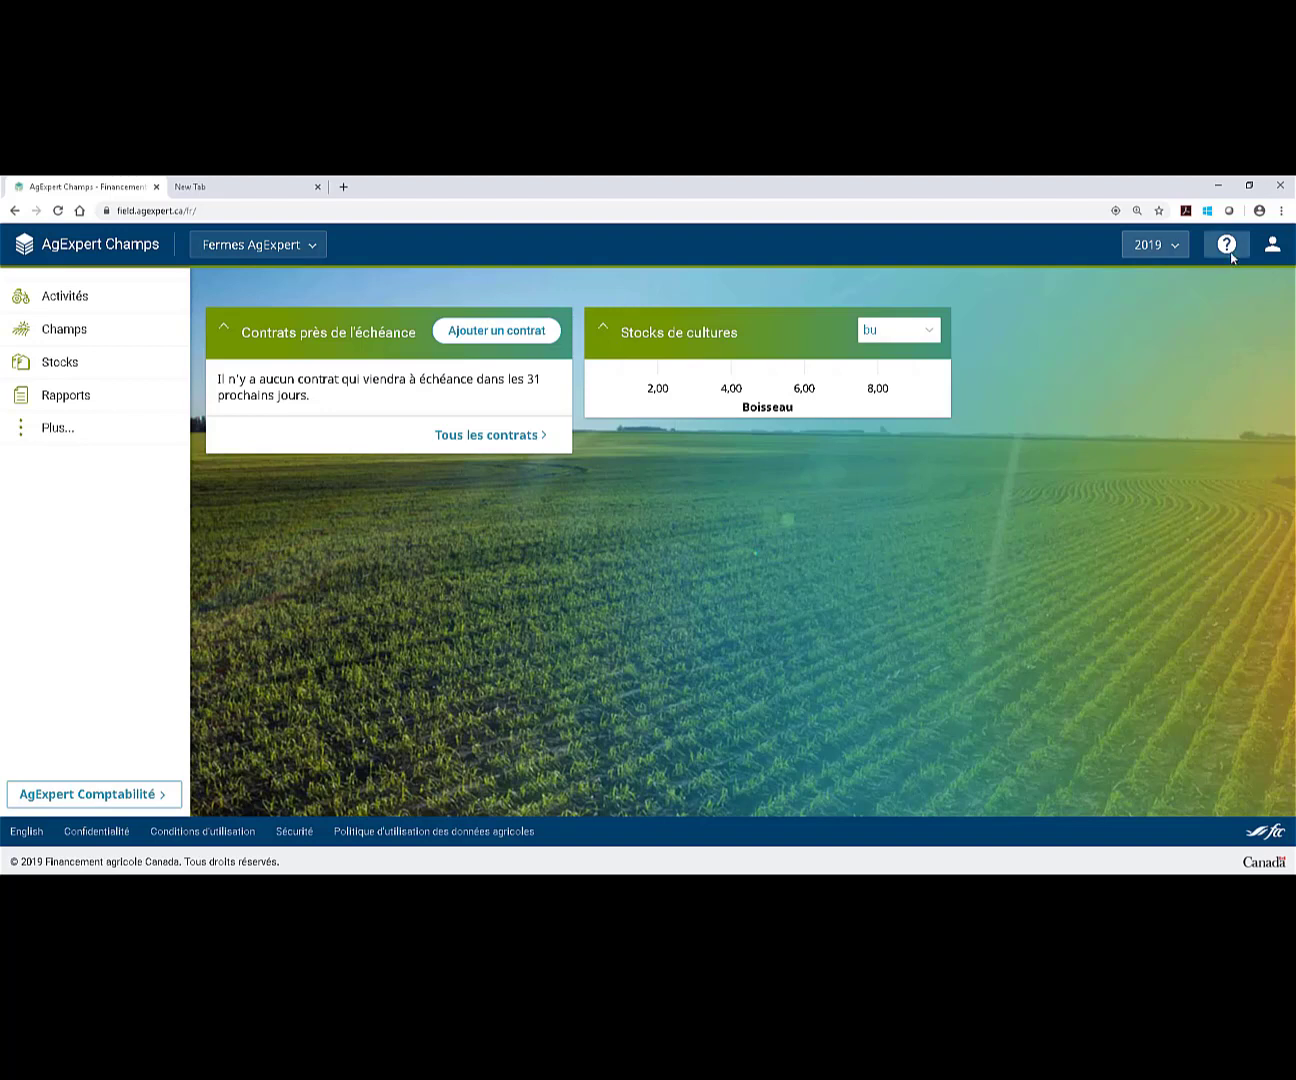
click(1227, 247)
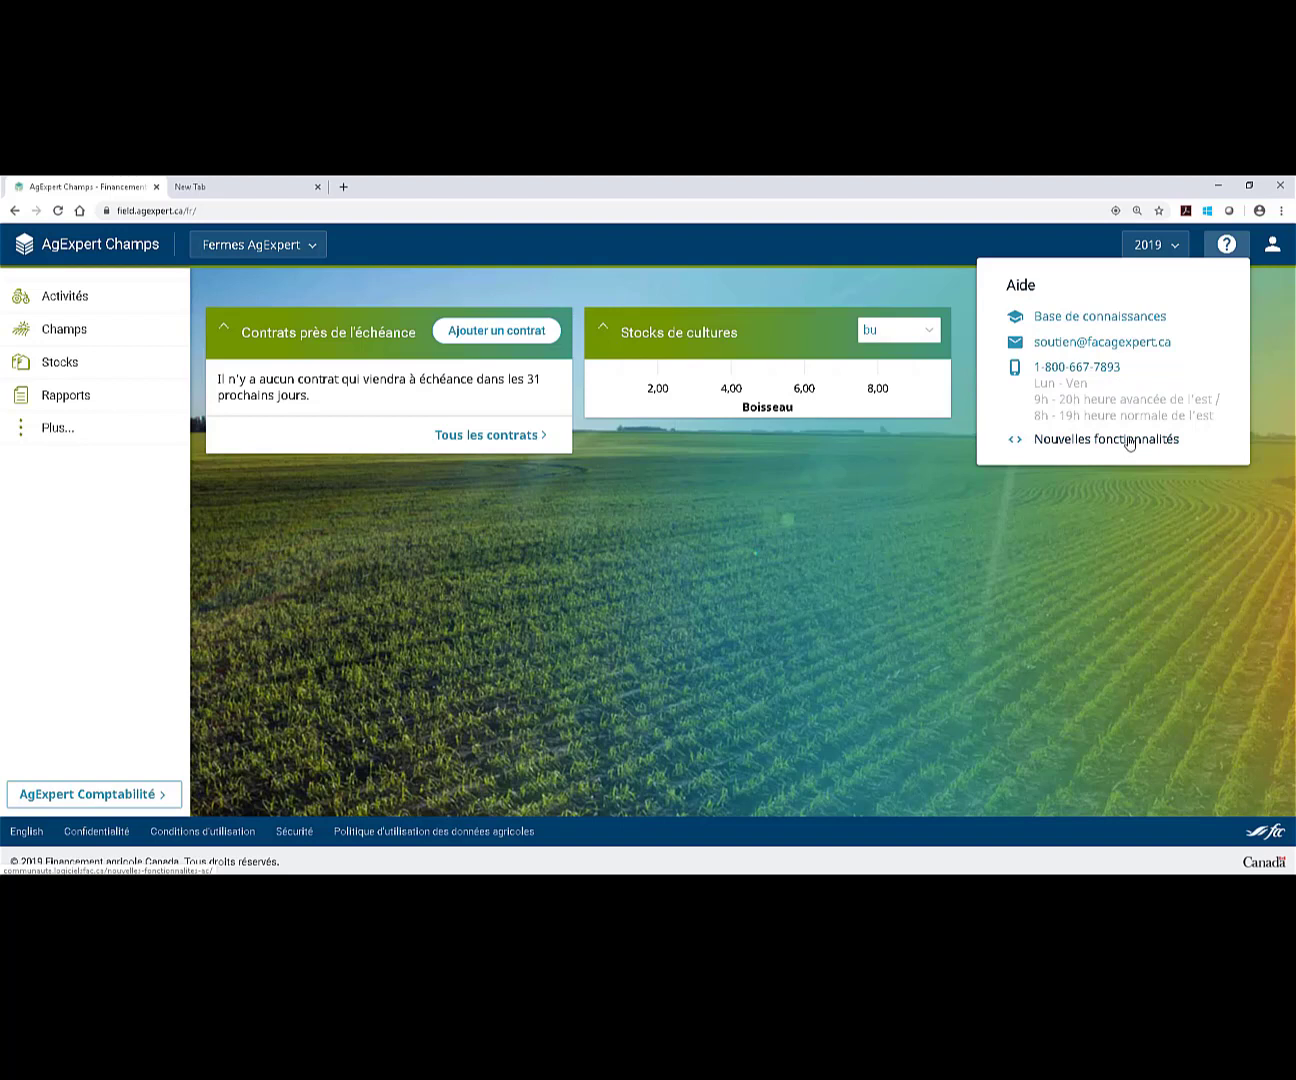
Close Aide, review the 'Mon compte' profile, cancel without changes, and go to the Champs page.
click(1145, 509)
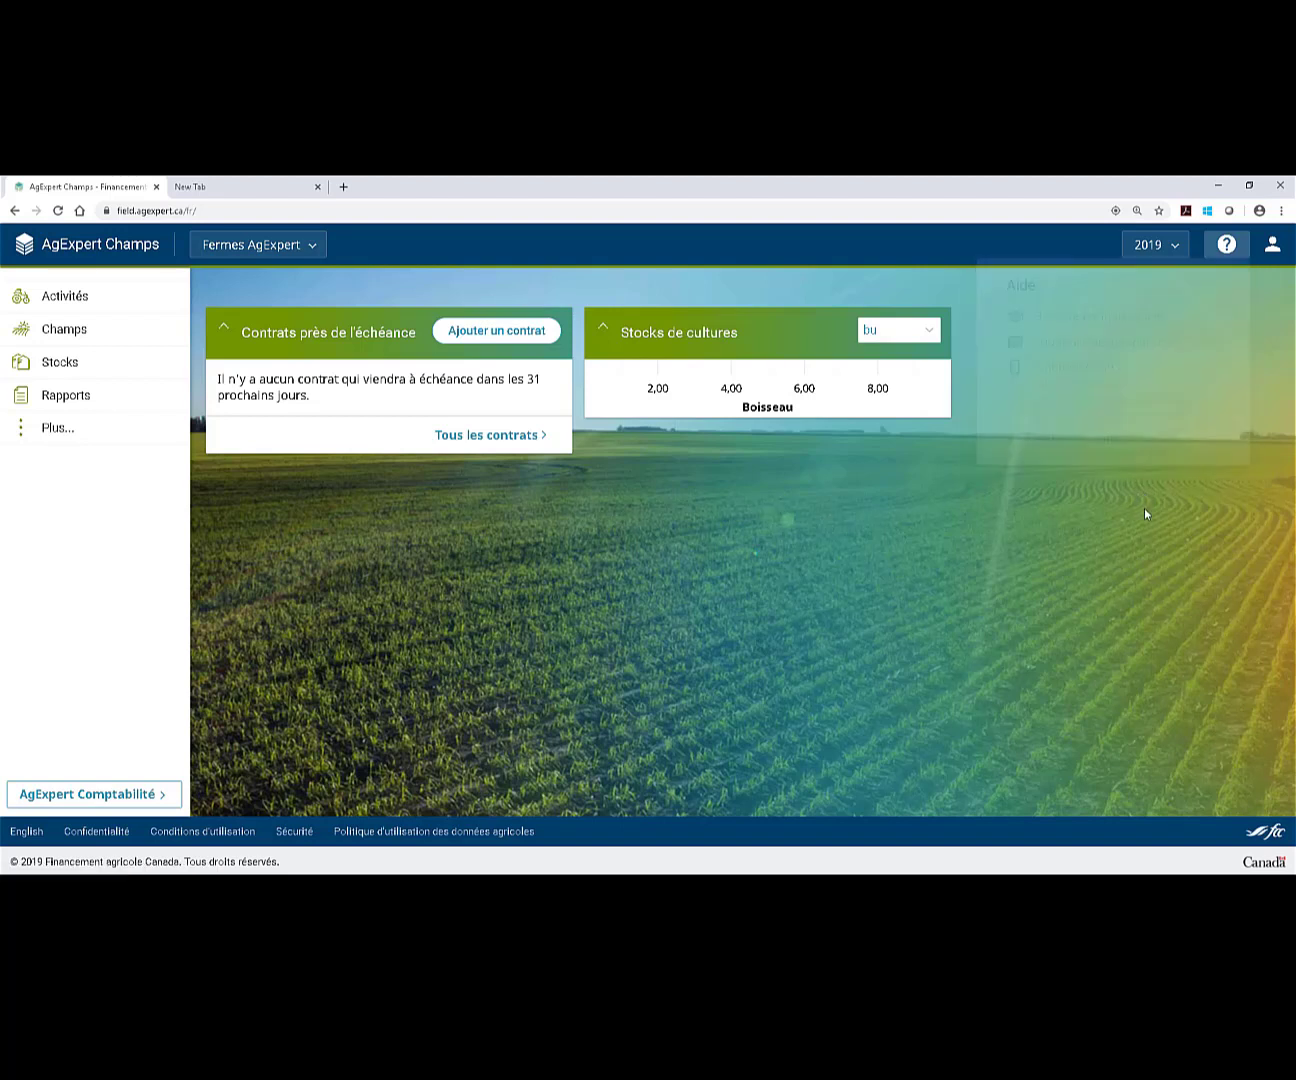
click(1275, 248)
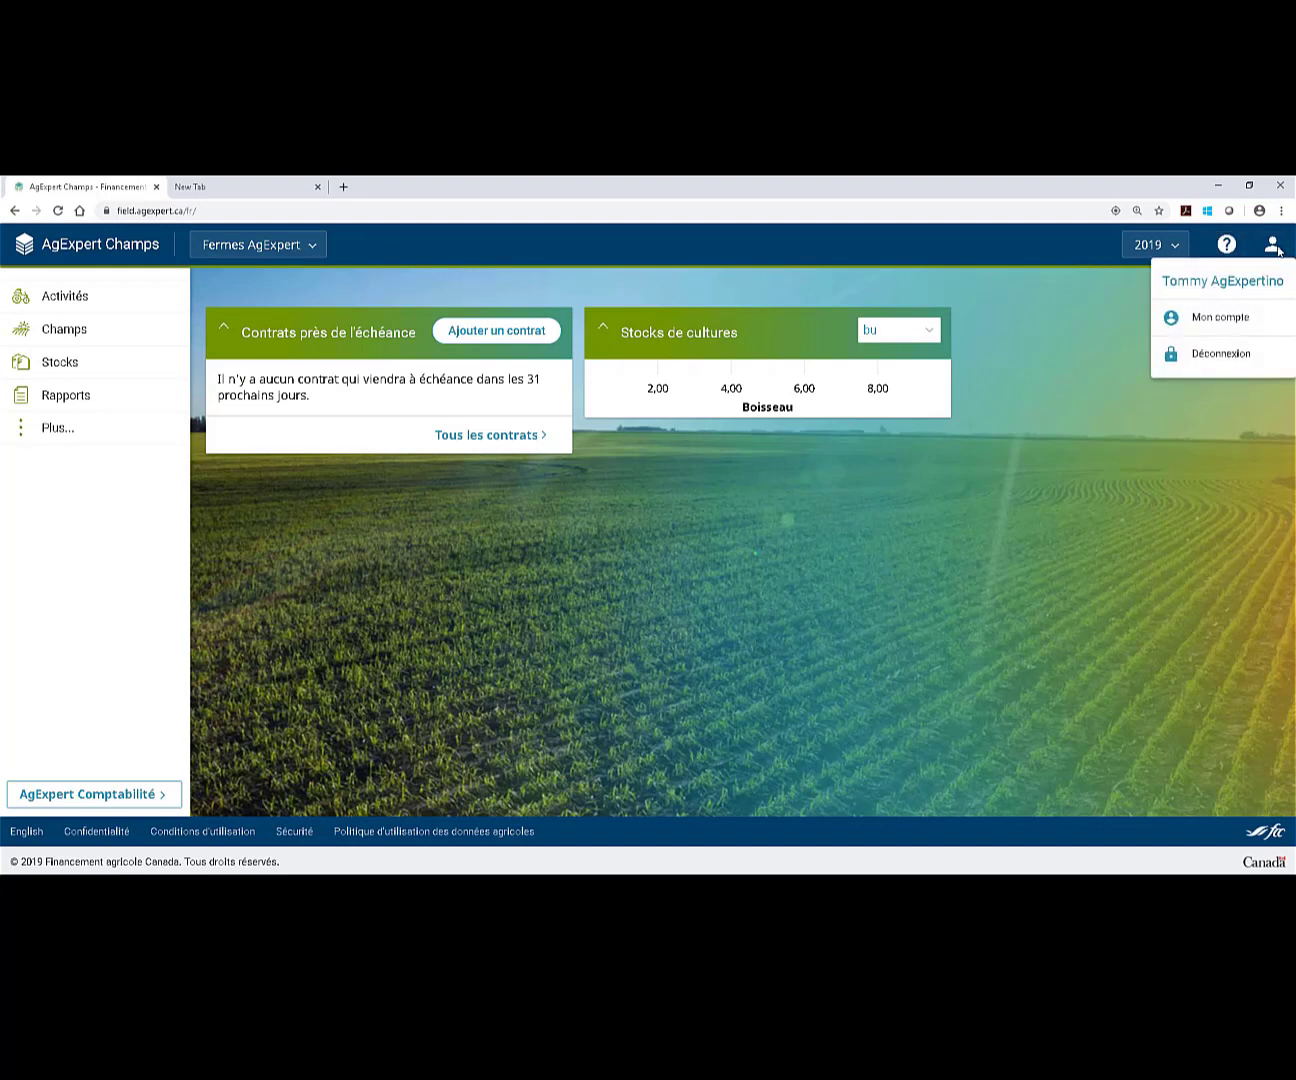
click(1239, 316)
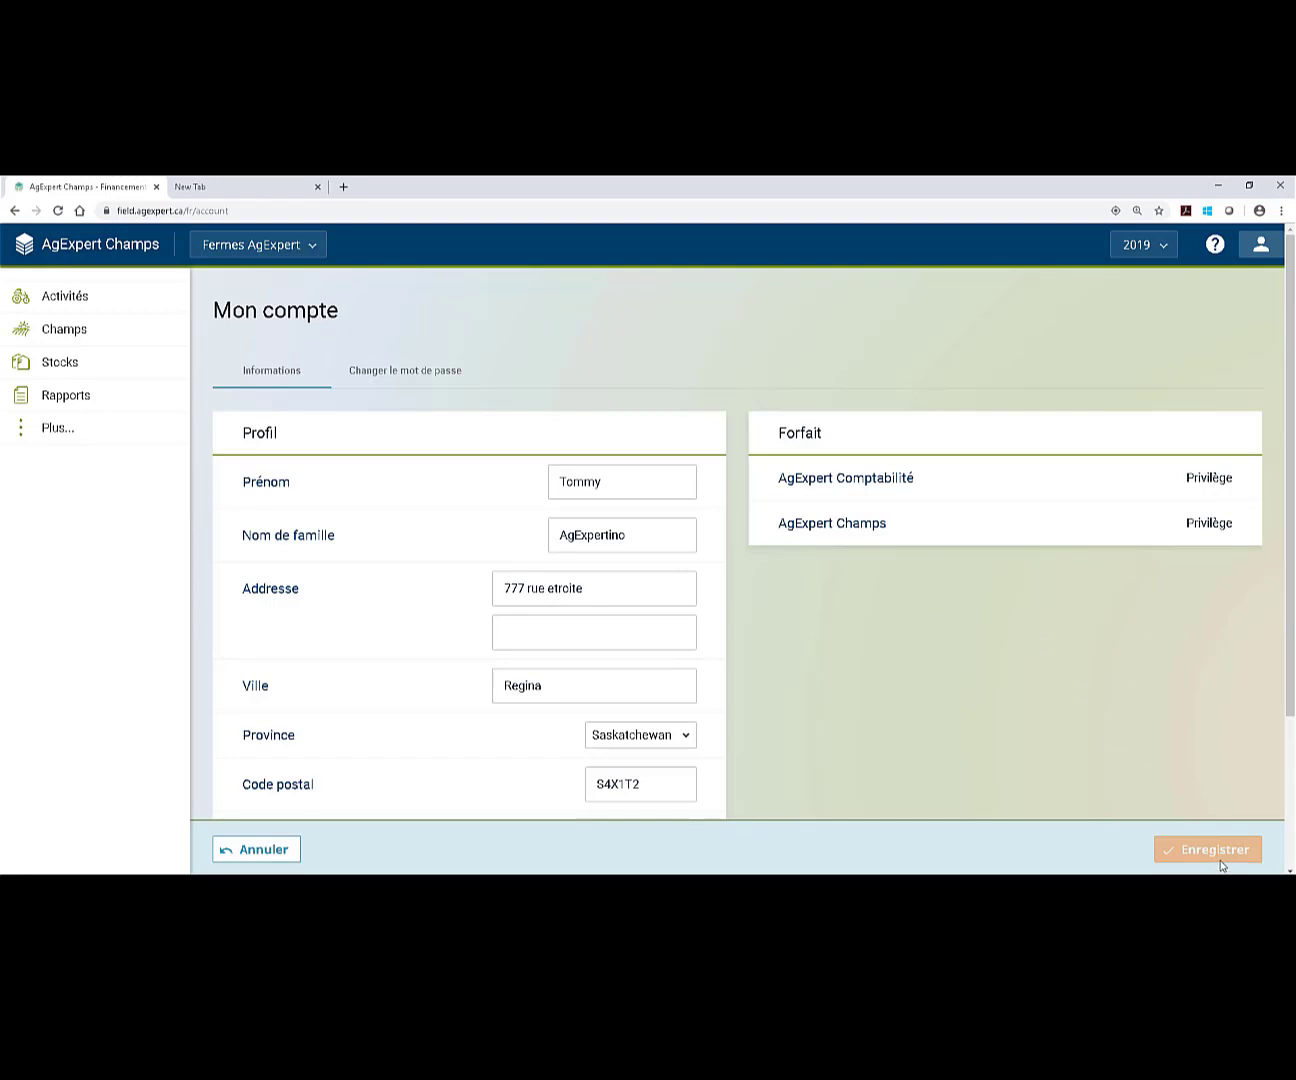
click(260, 854)
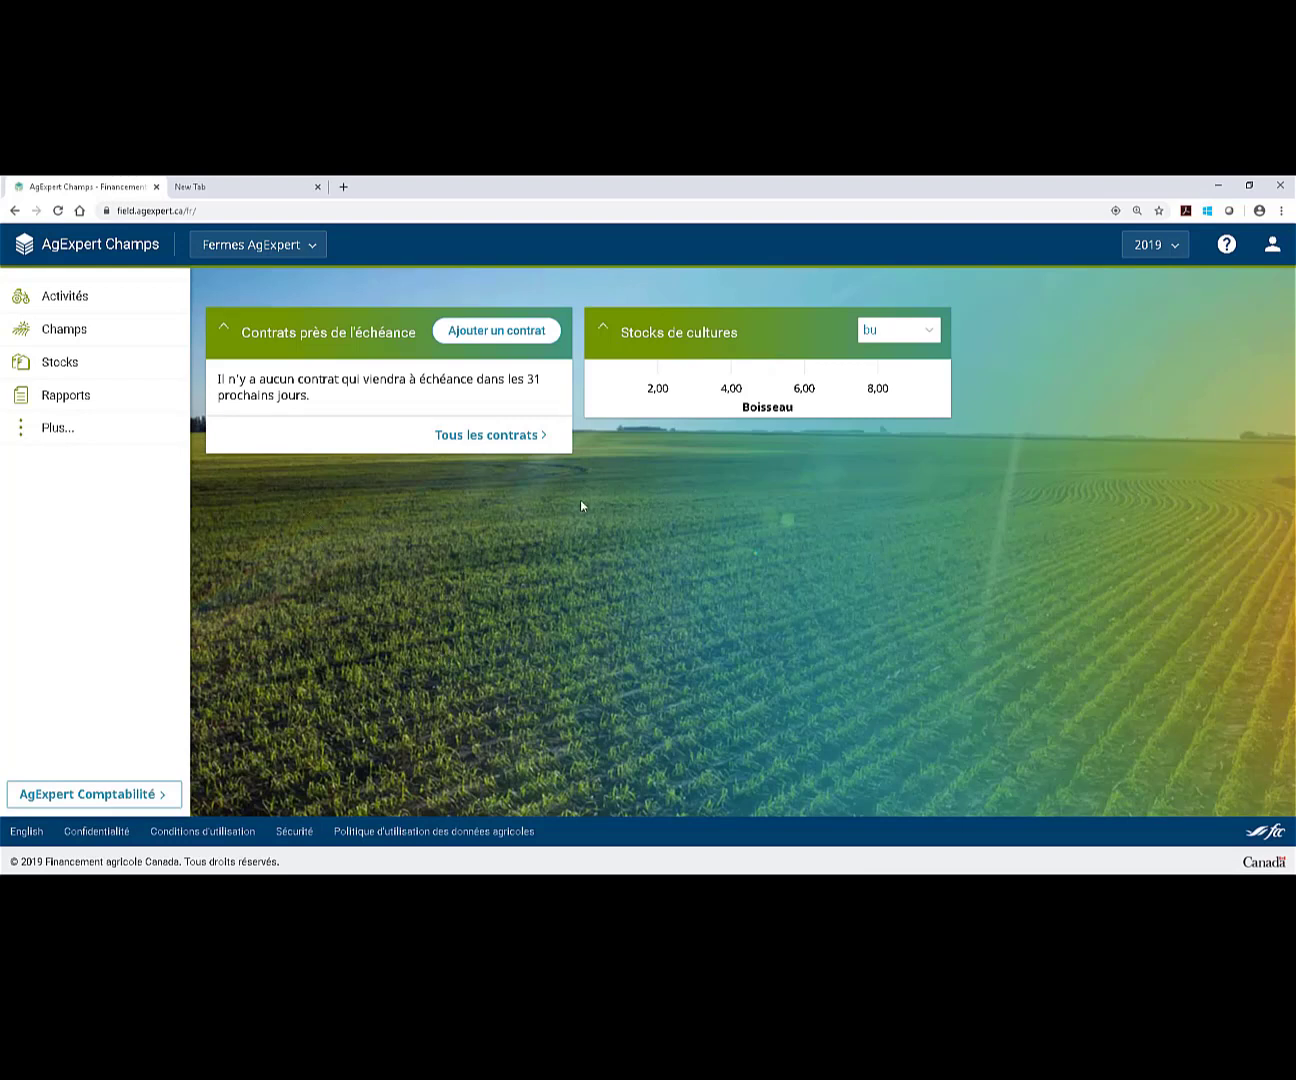
click(104, 329)
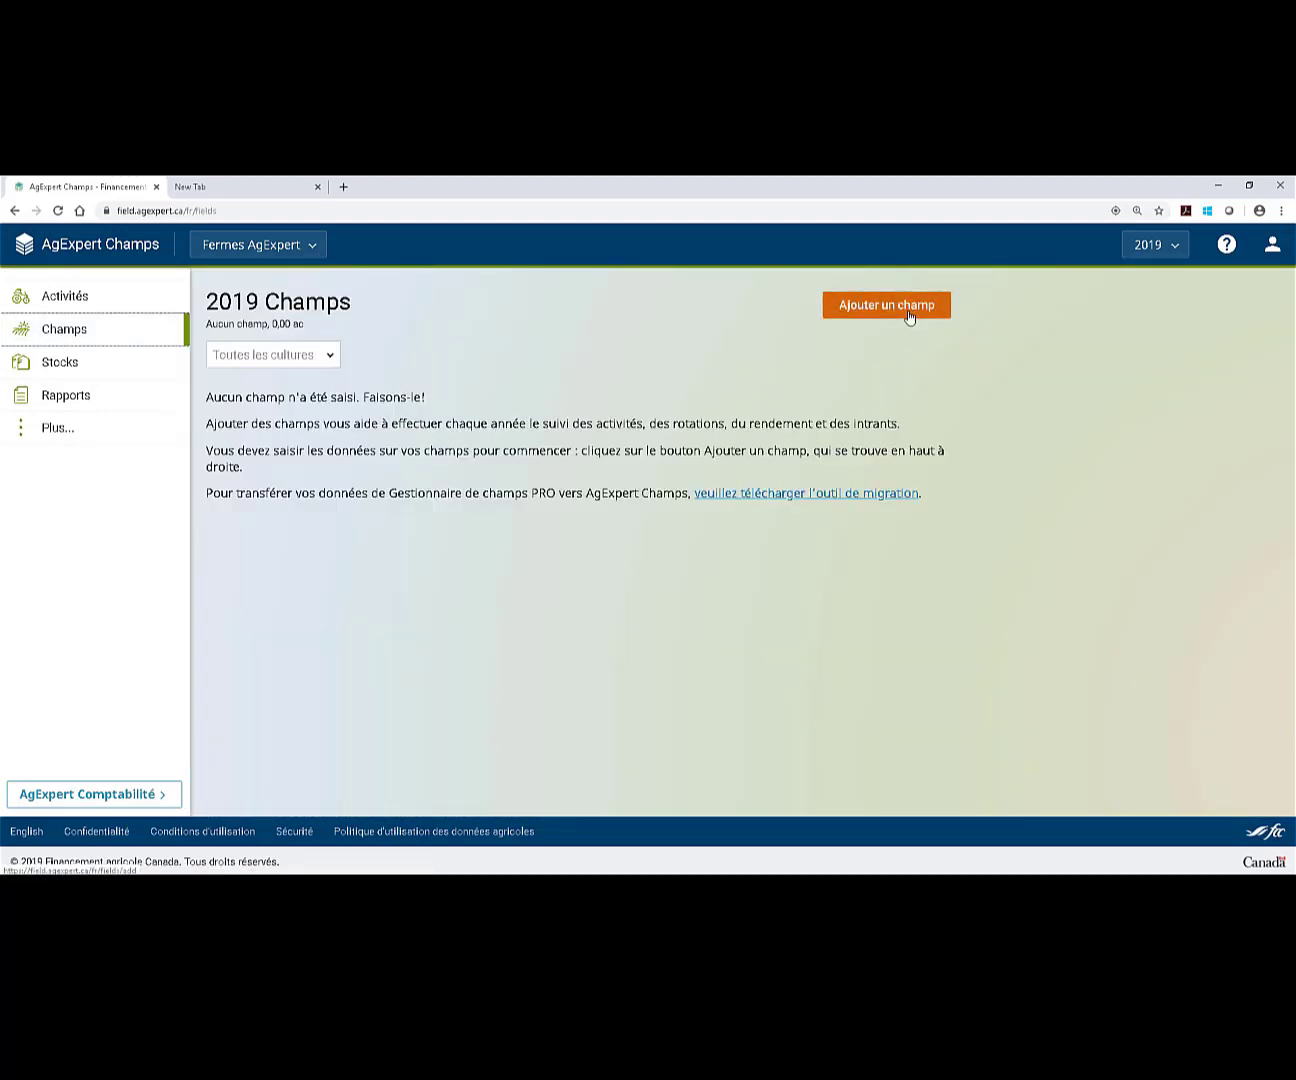
Use 'Ajouter un champ' to start a new 2019 field and get the boundary options.
click(909, 316)
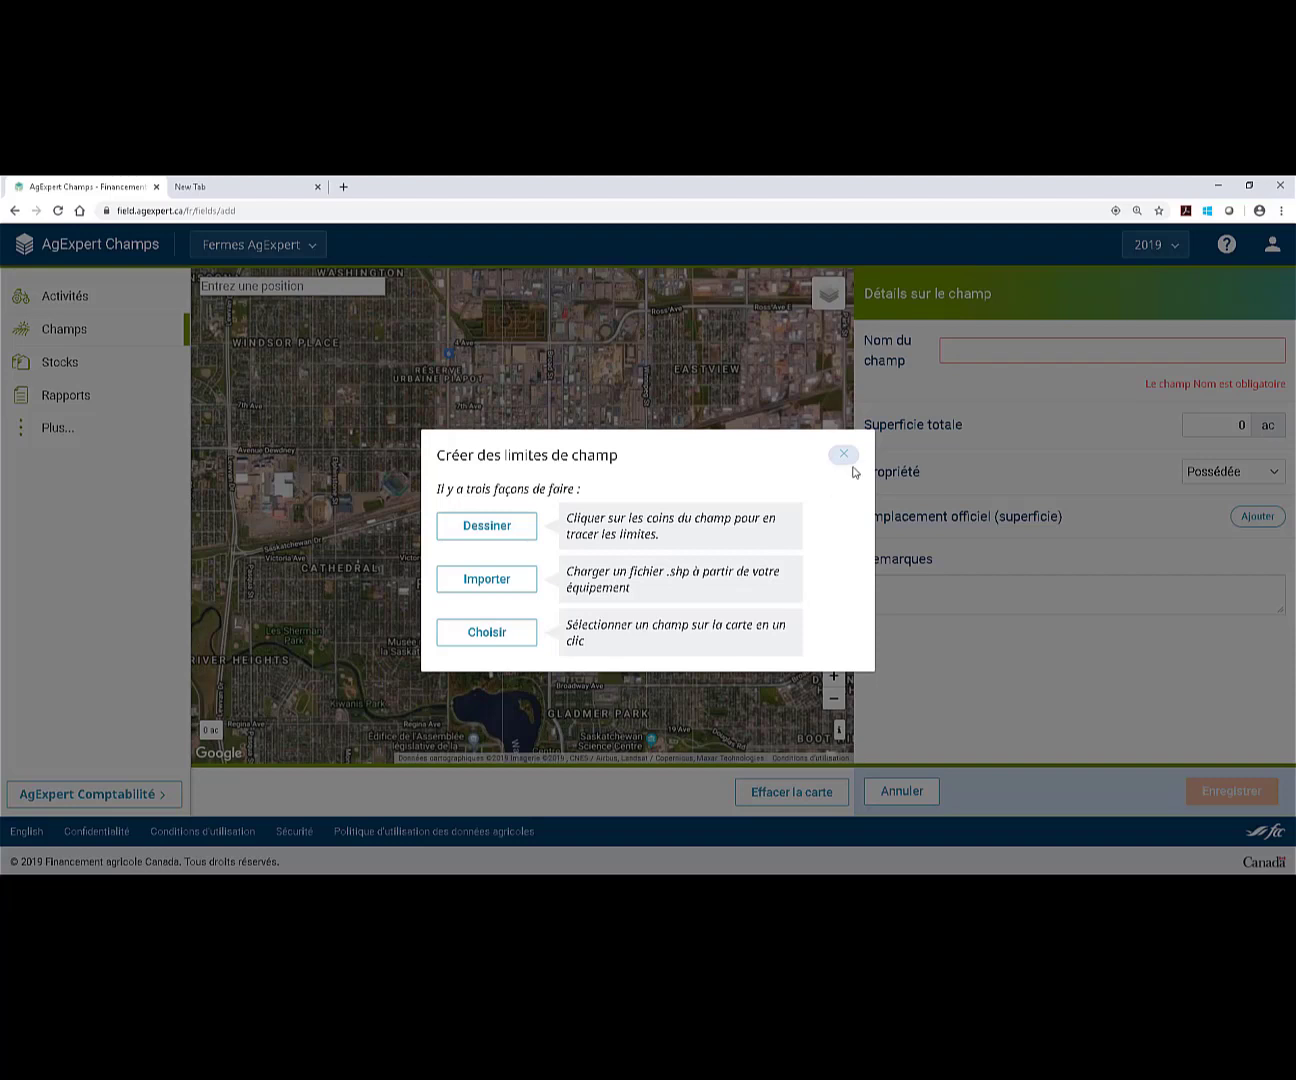
Choose Dessiner for the boundary and pan the satellite map to the Albatross farmland.
click(504, 534)
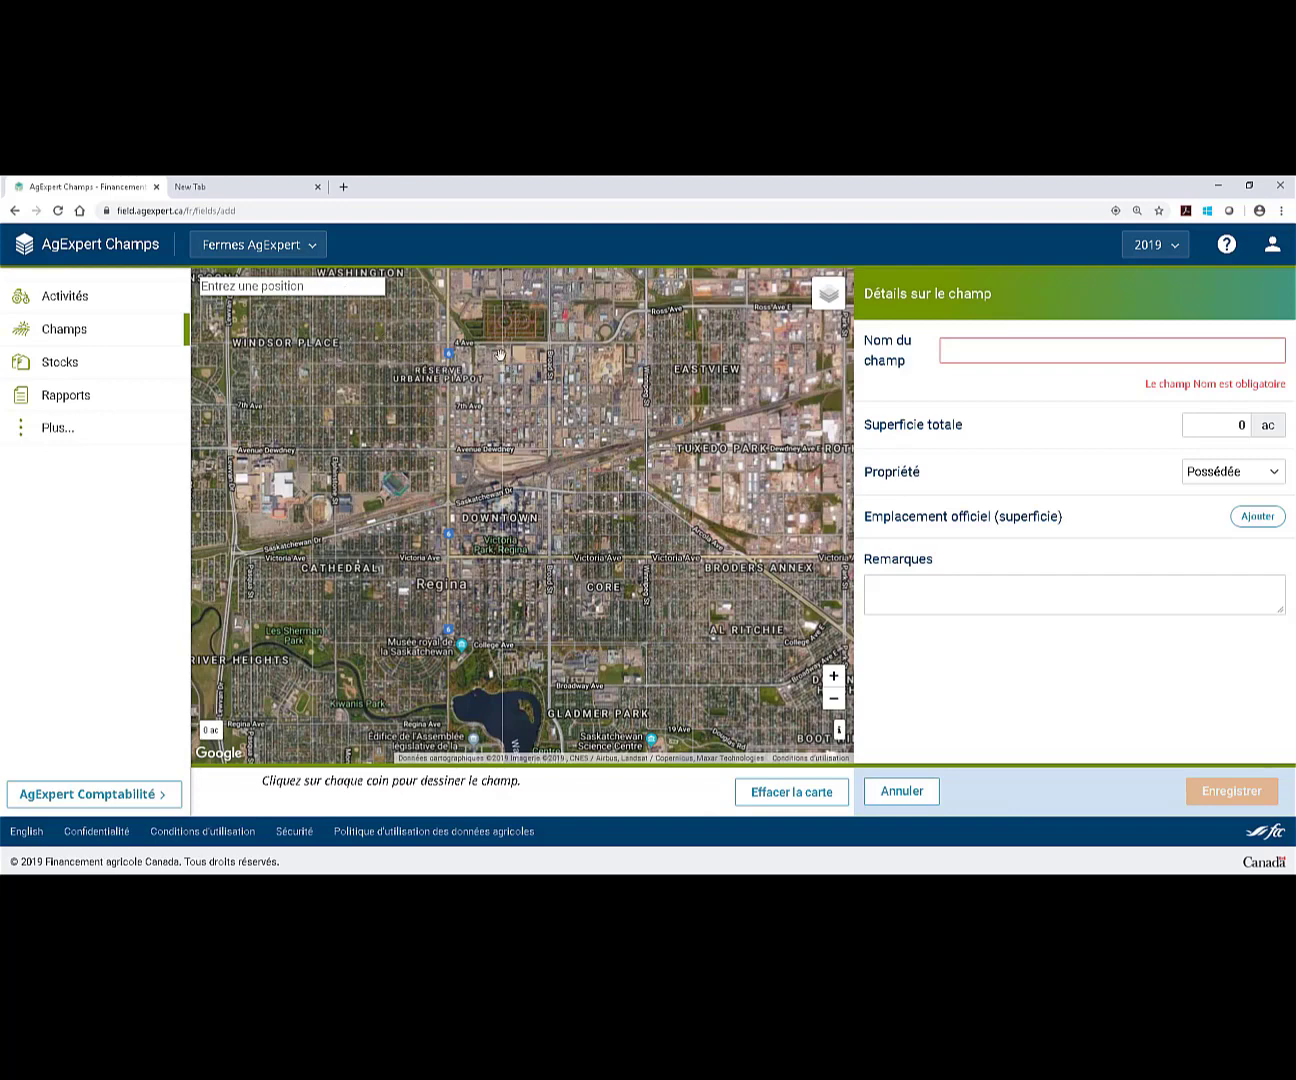
drag(500, 356, 526, 439)
drag(404, 361, 410, 580)
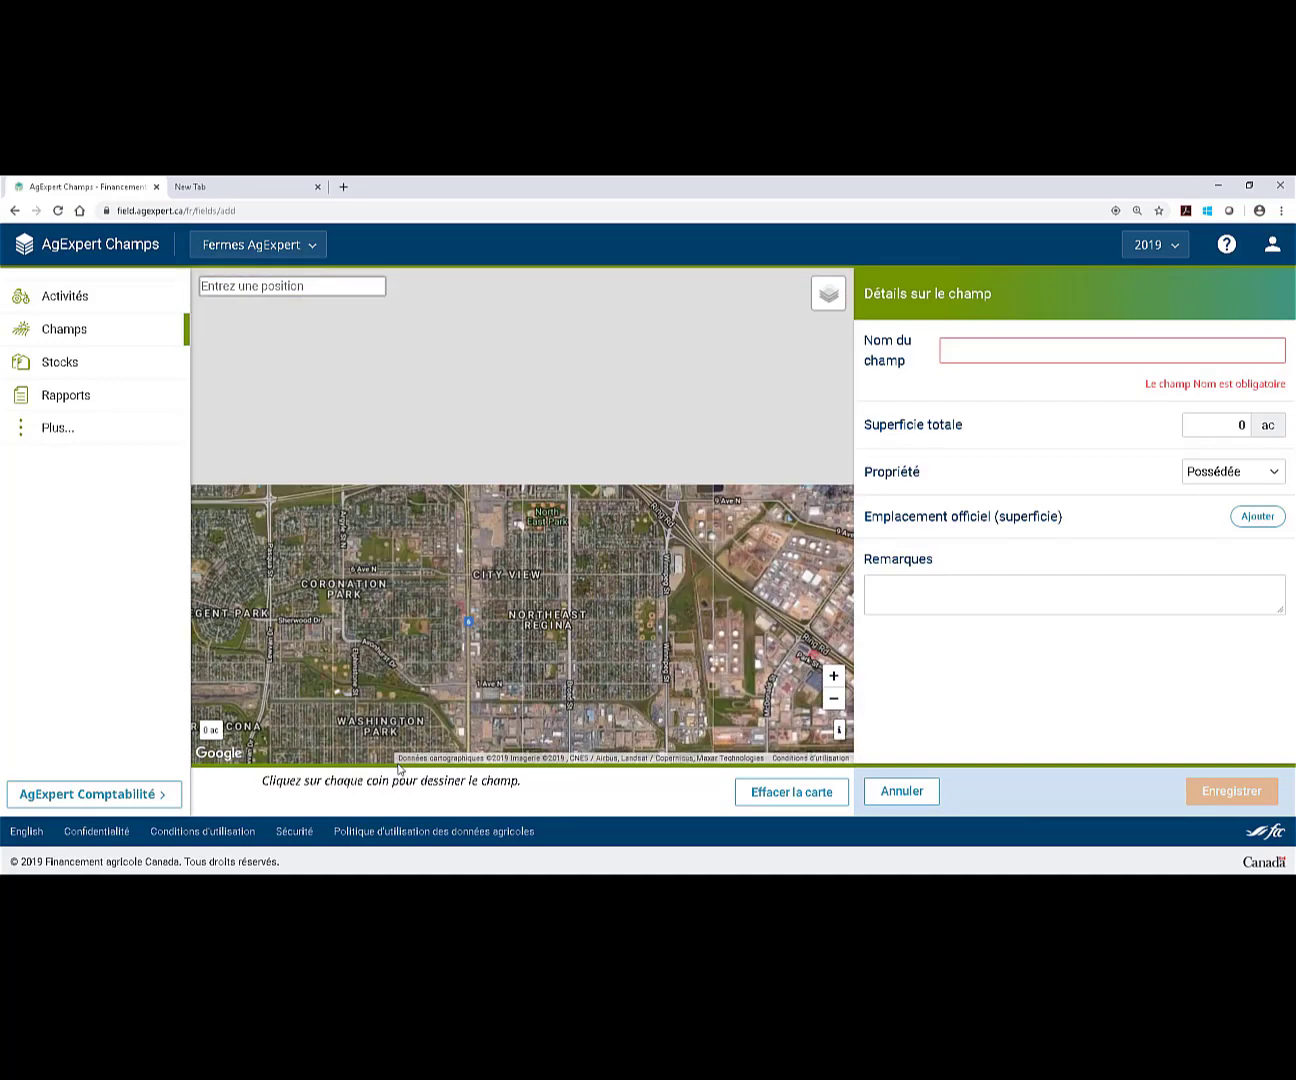
drag(447, 369, 513, 497)
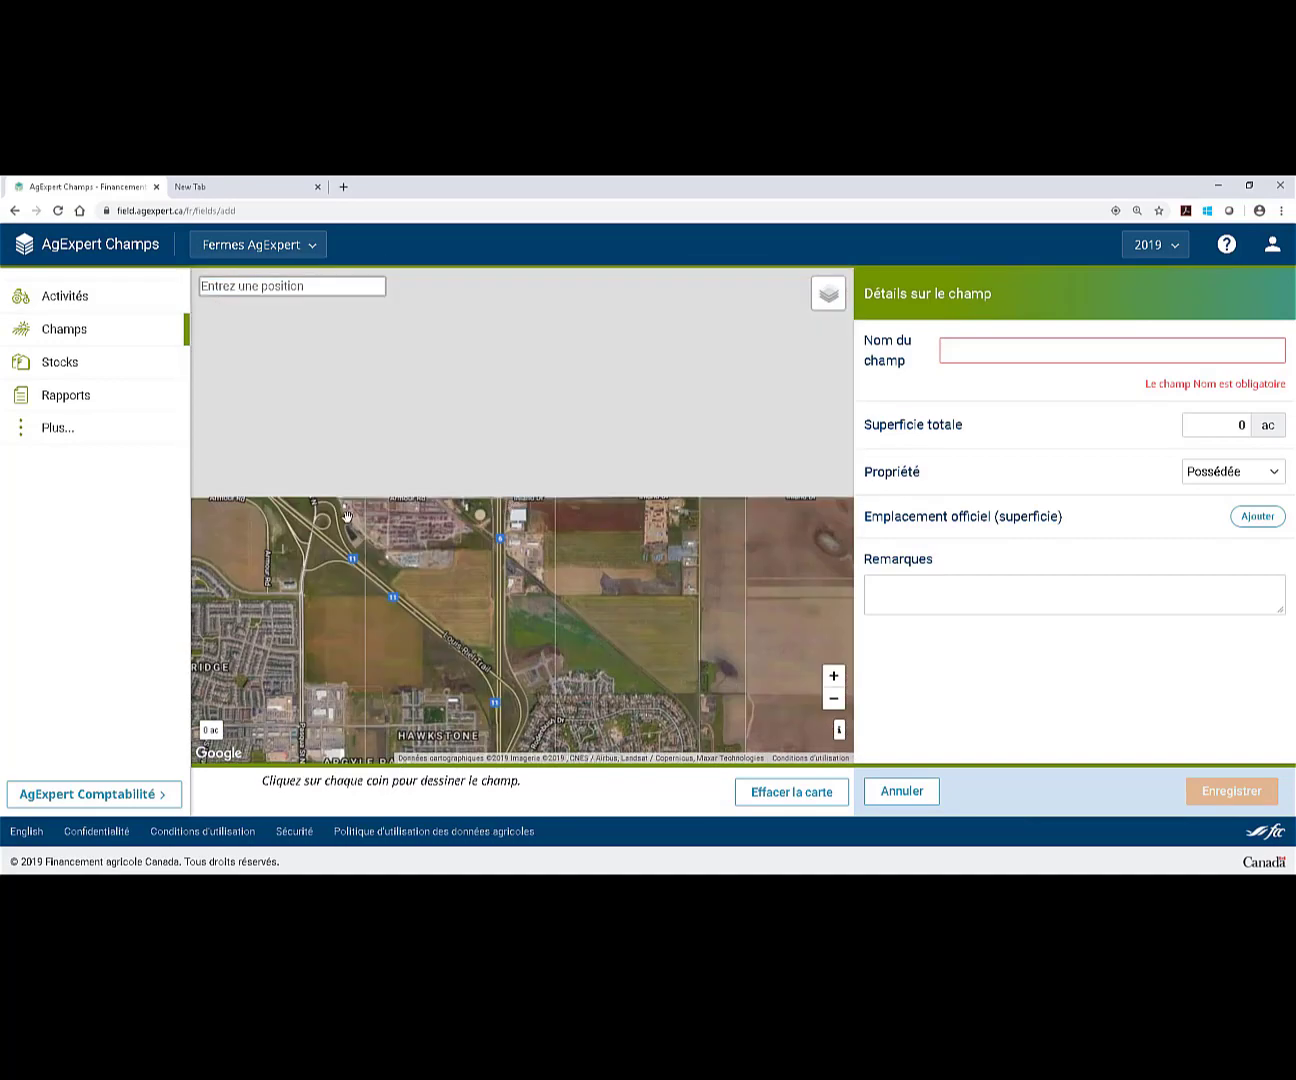
drag(427, 518, 466, 509)
drag(410, 448, 555, 684)
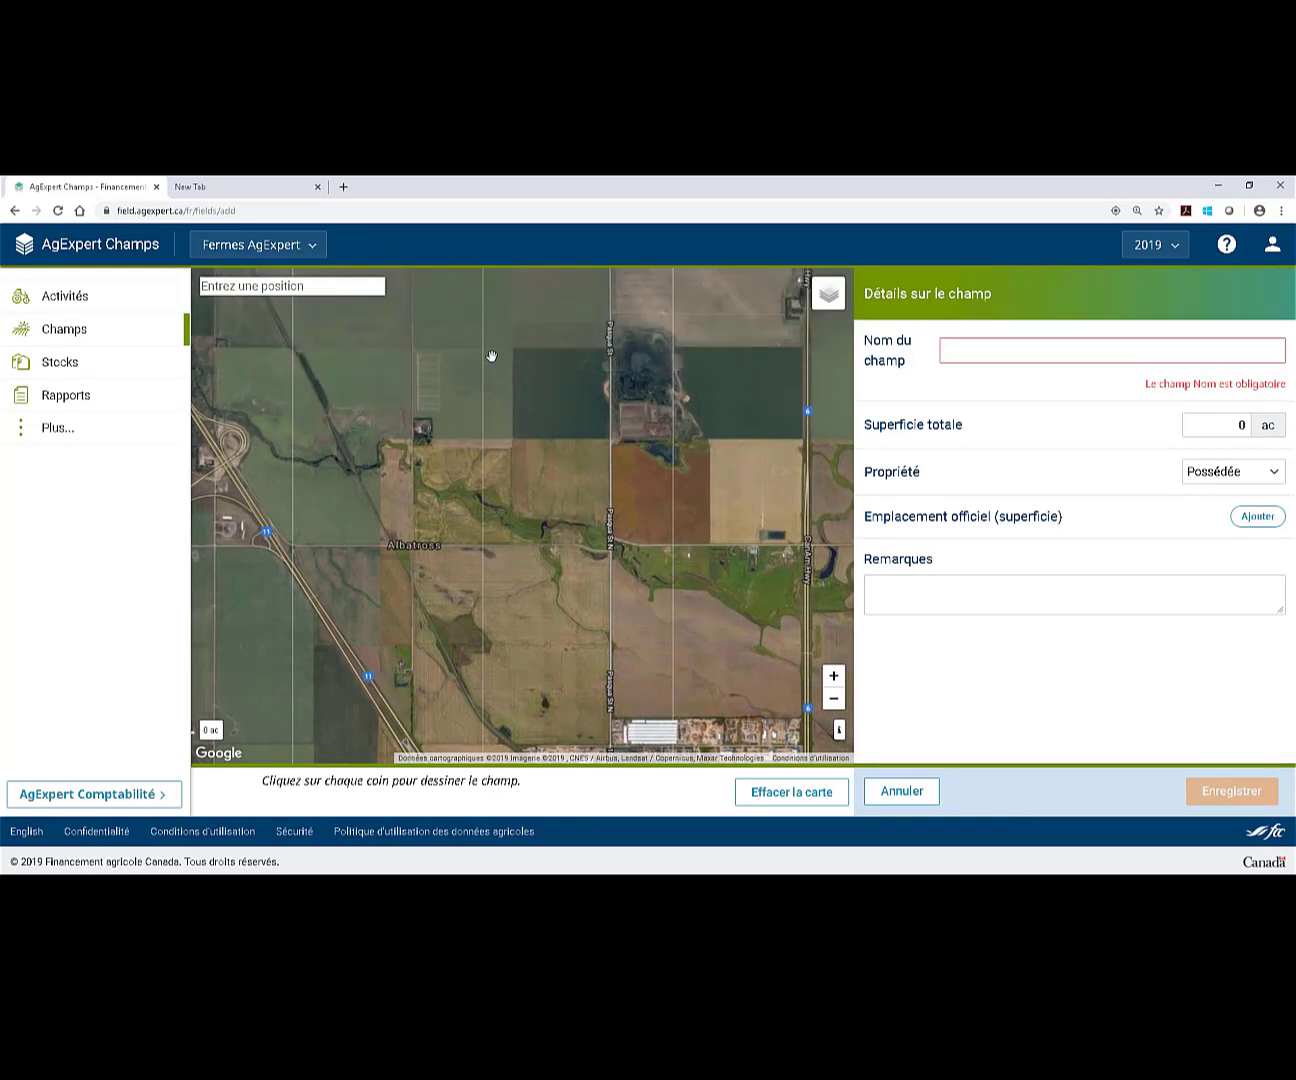
Draw and close a four-corner field polygon of 189,86 ac, then zoom in on it.
click(485, 438)
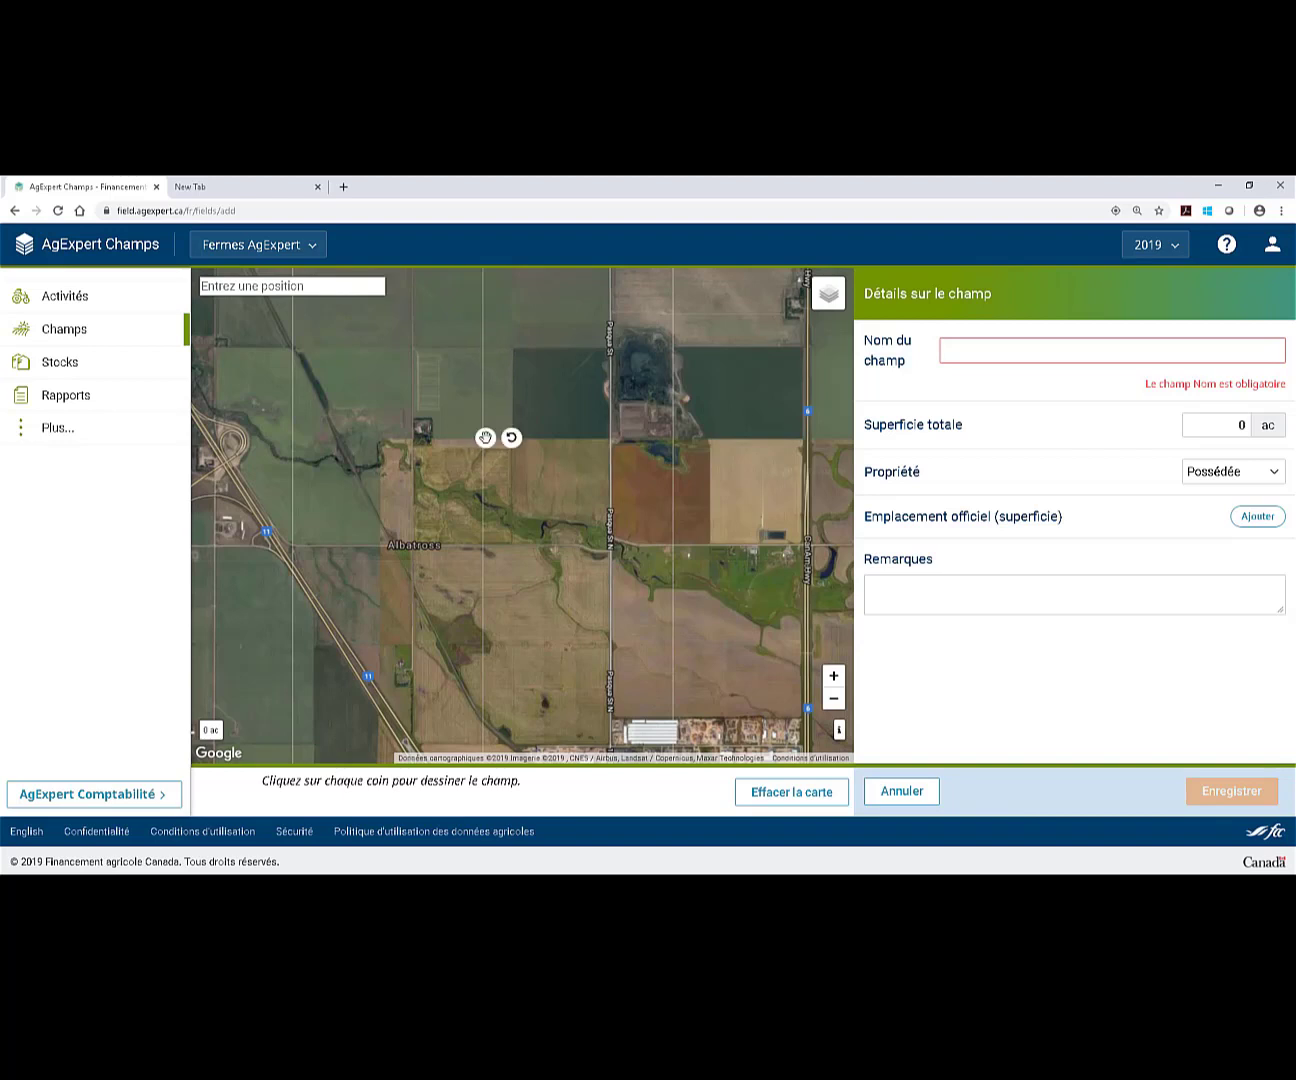
click(610, 438)
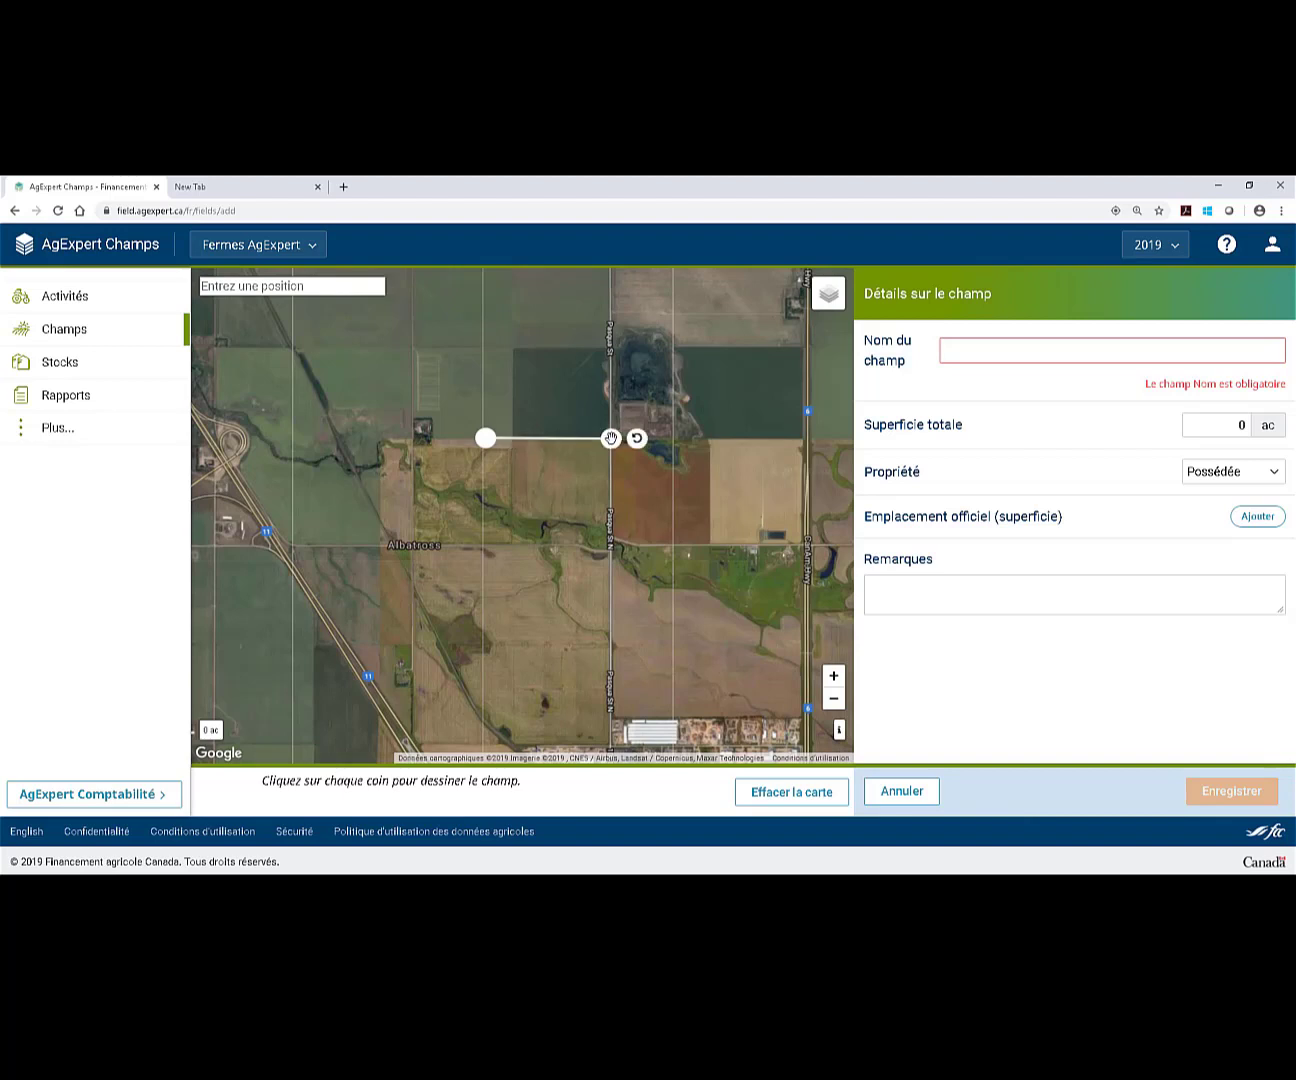
click(608, 345)
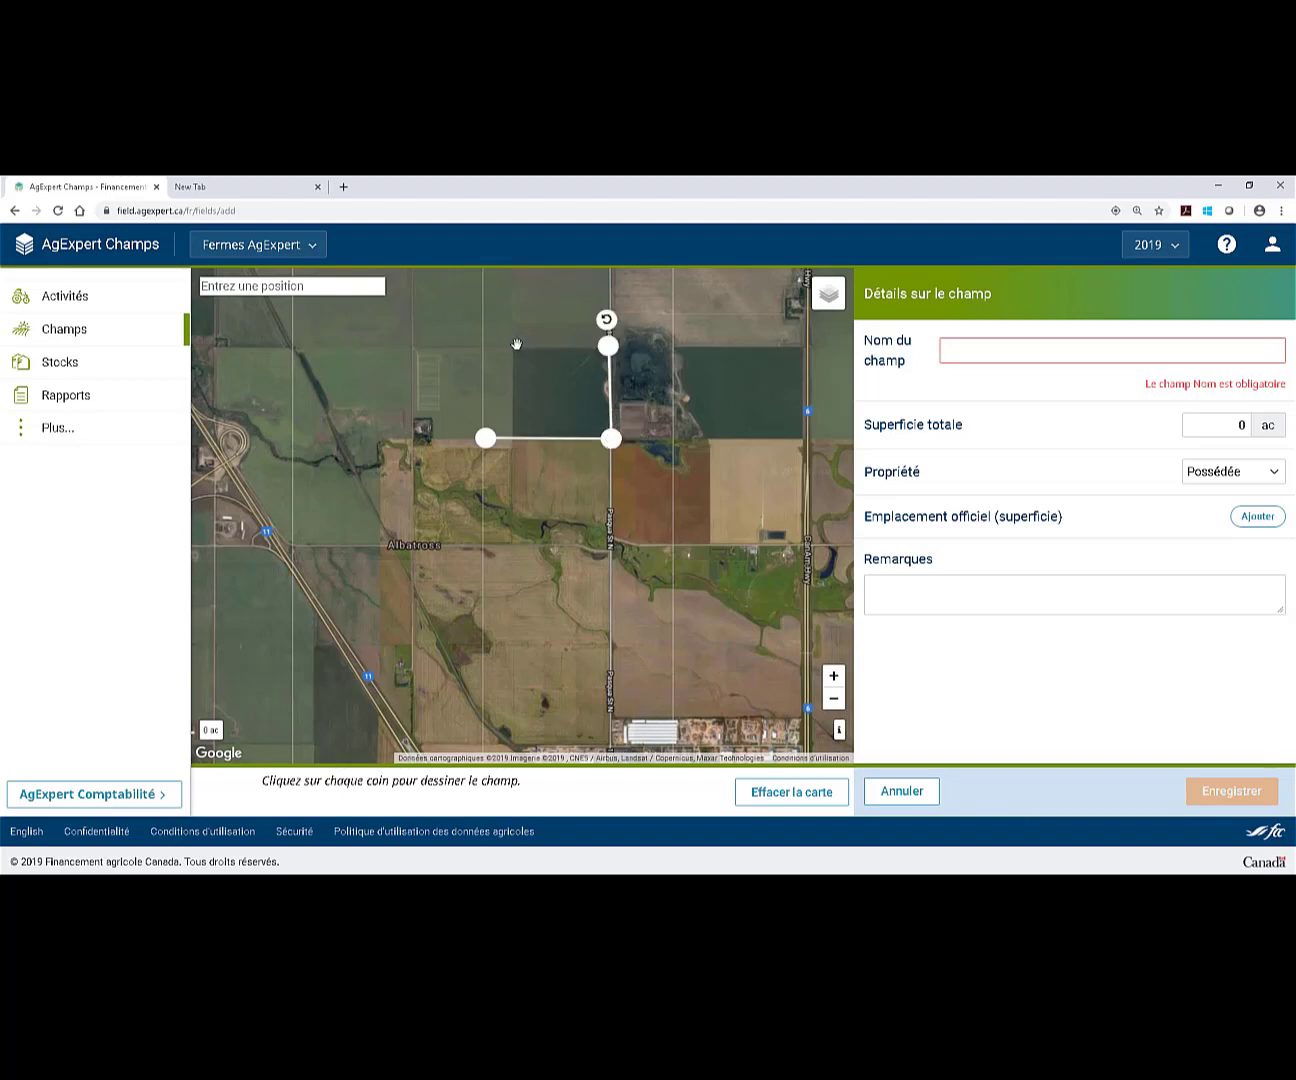
click(485, 345)
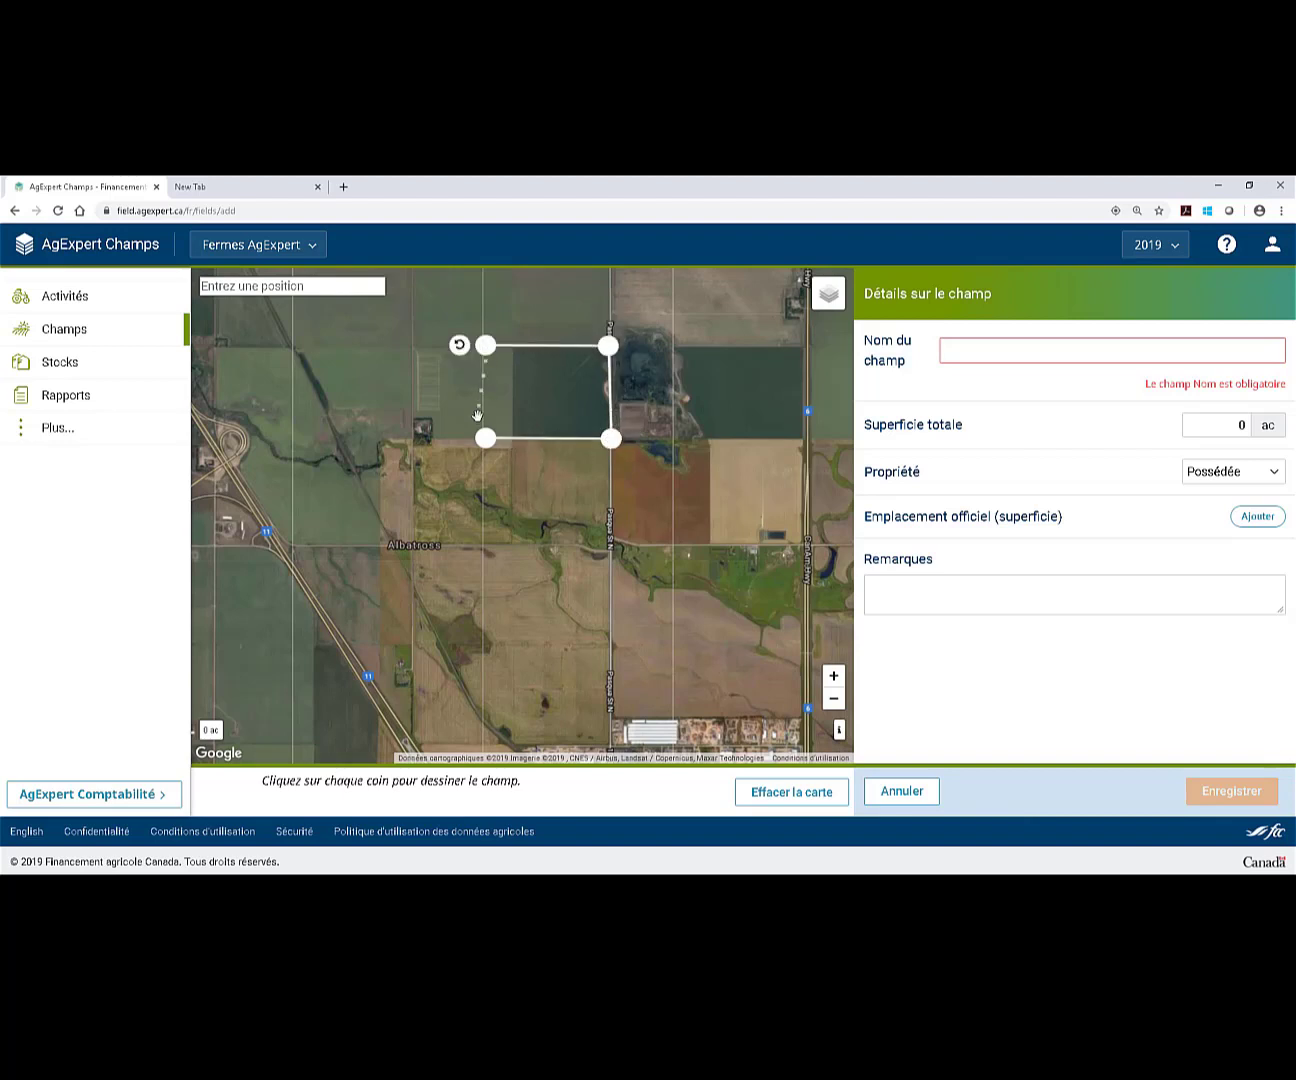
click(485, 437)
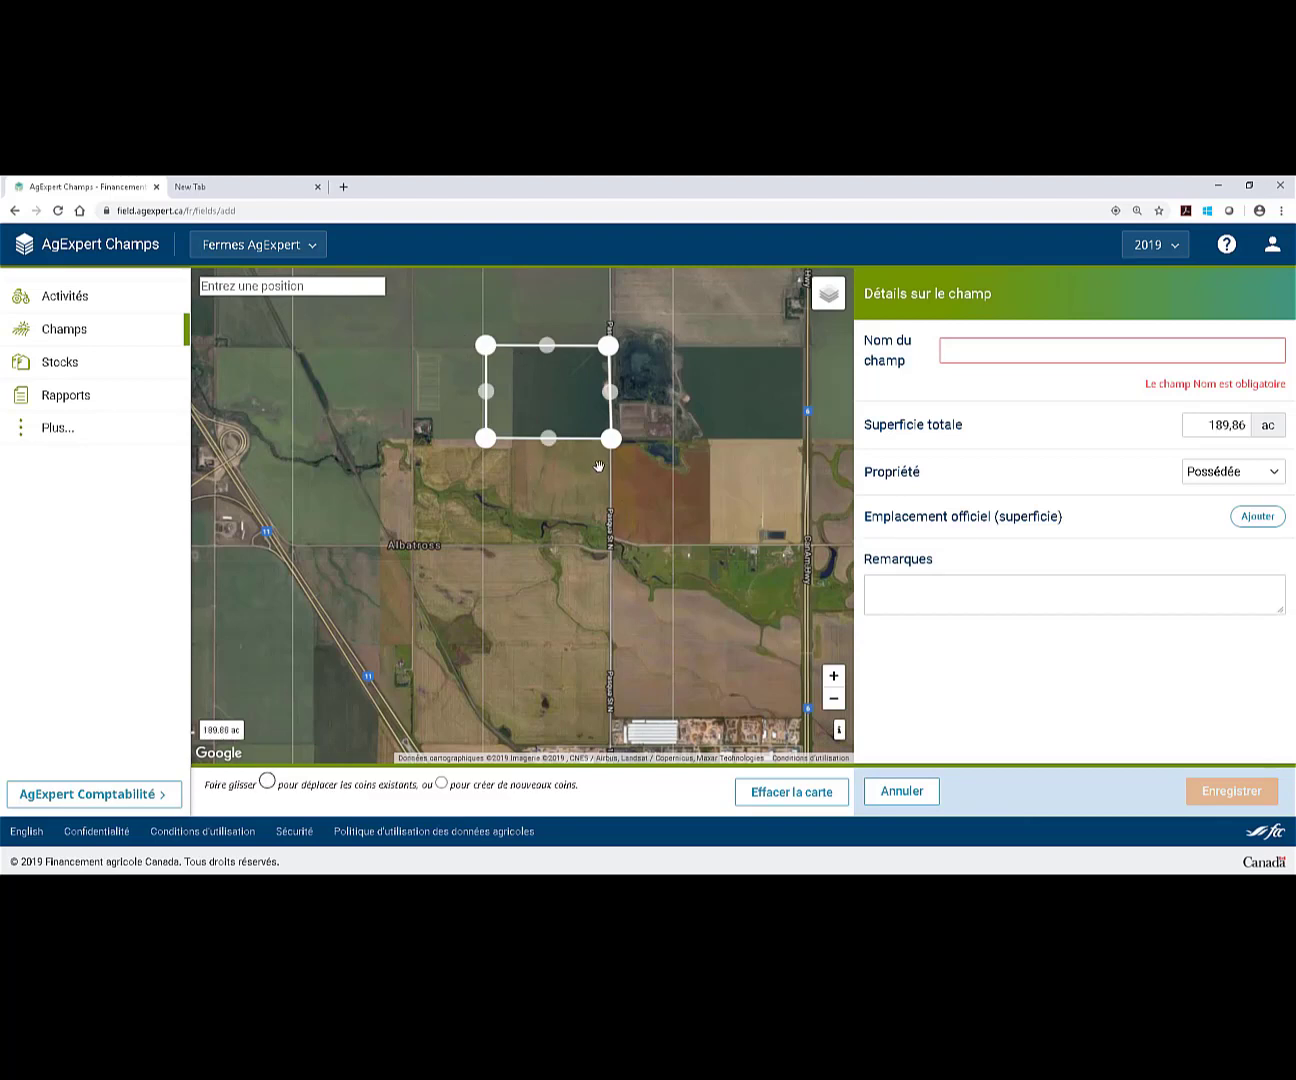
drag(631, 435, 587, 528)
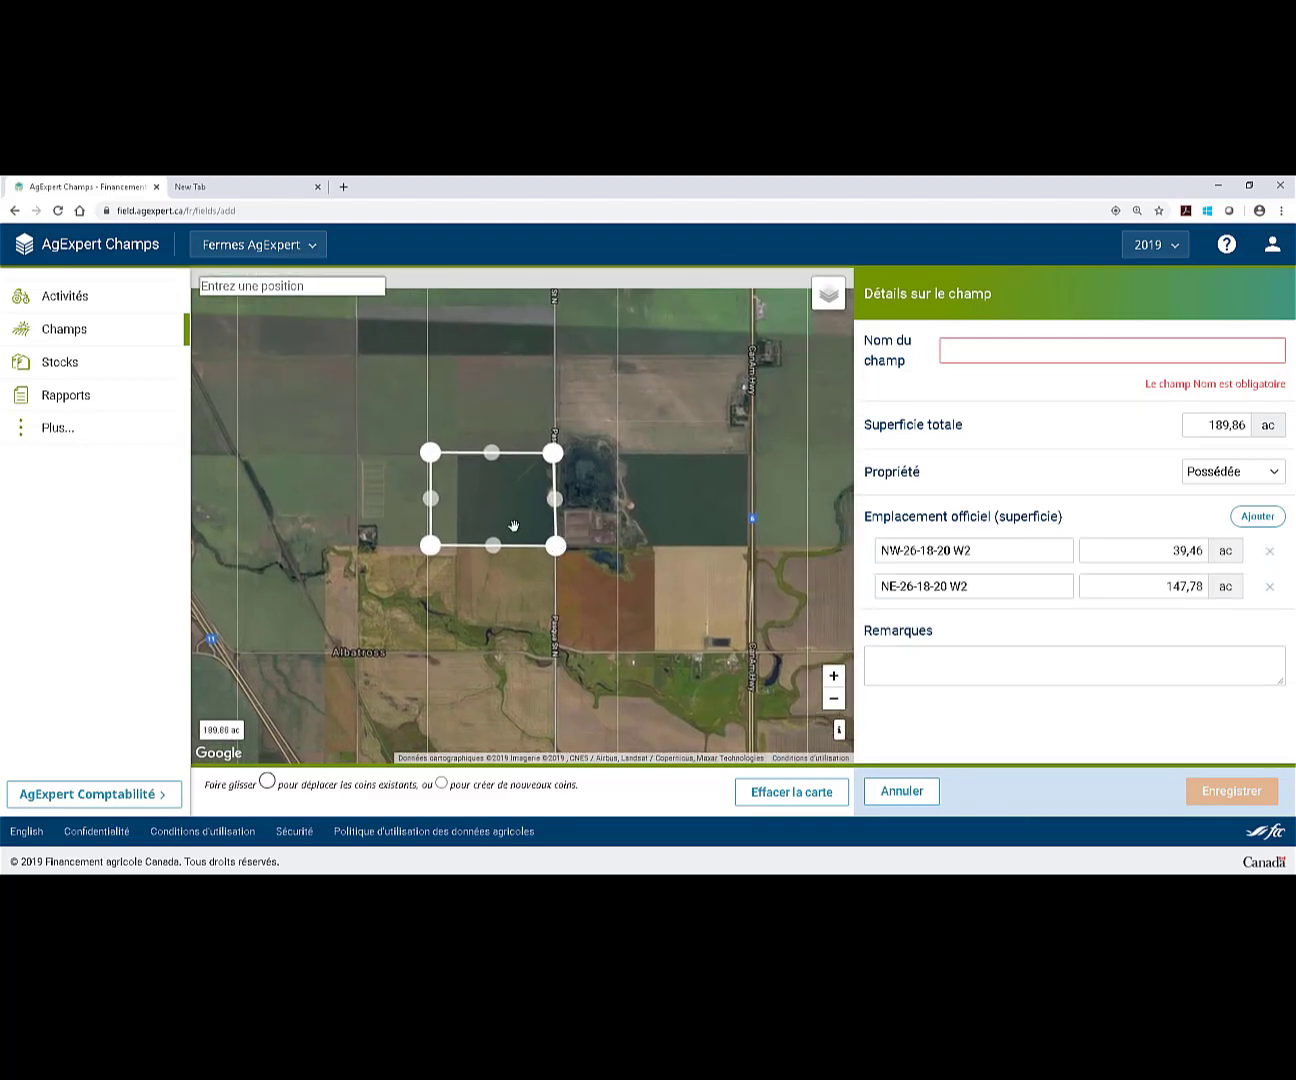
scroll(567, 540, up, 1)
drag(631, 460, 696, 518)
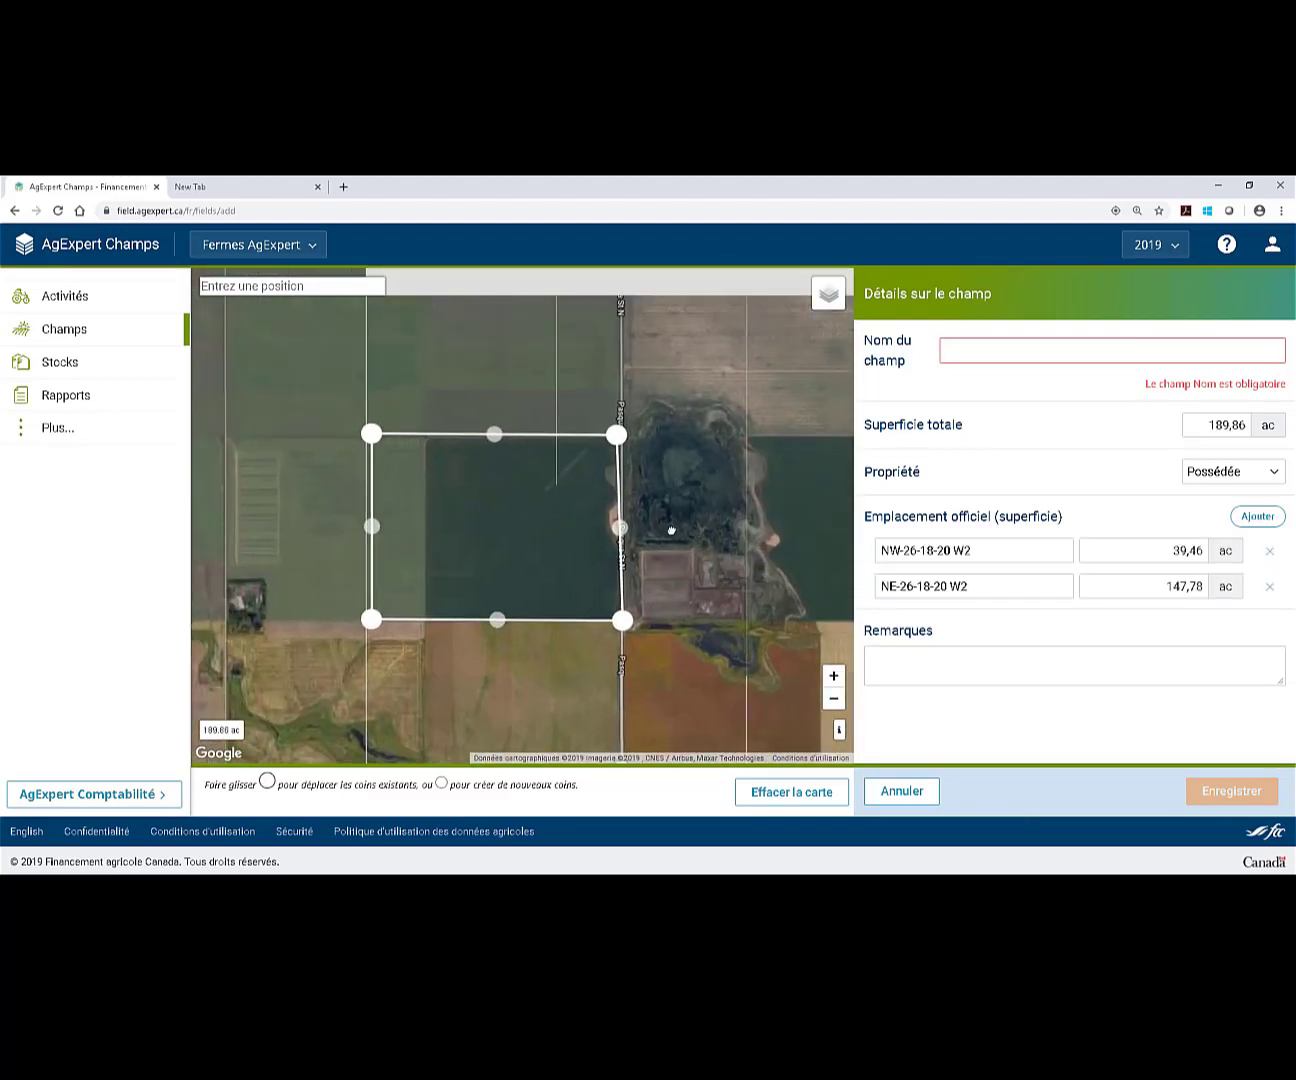
scroll(689, 534, up, 1)
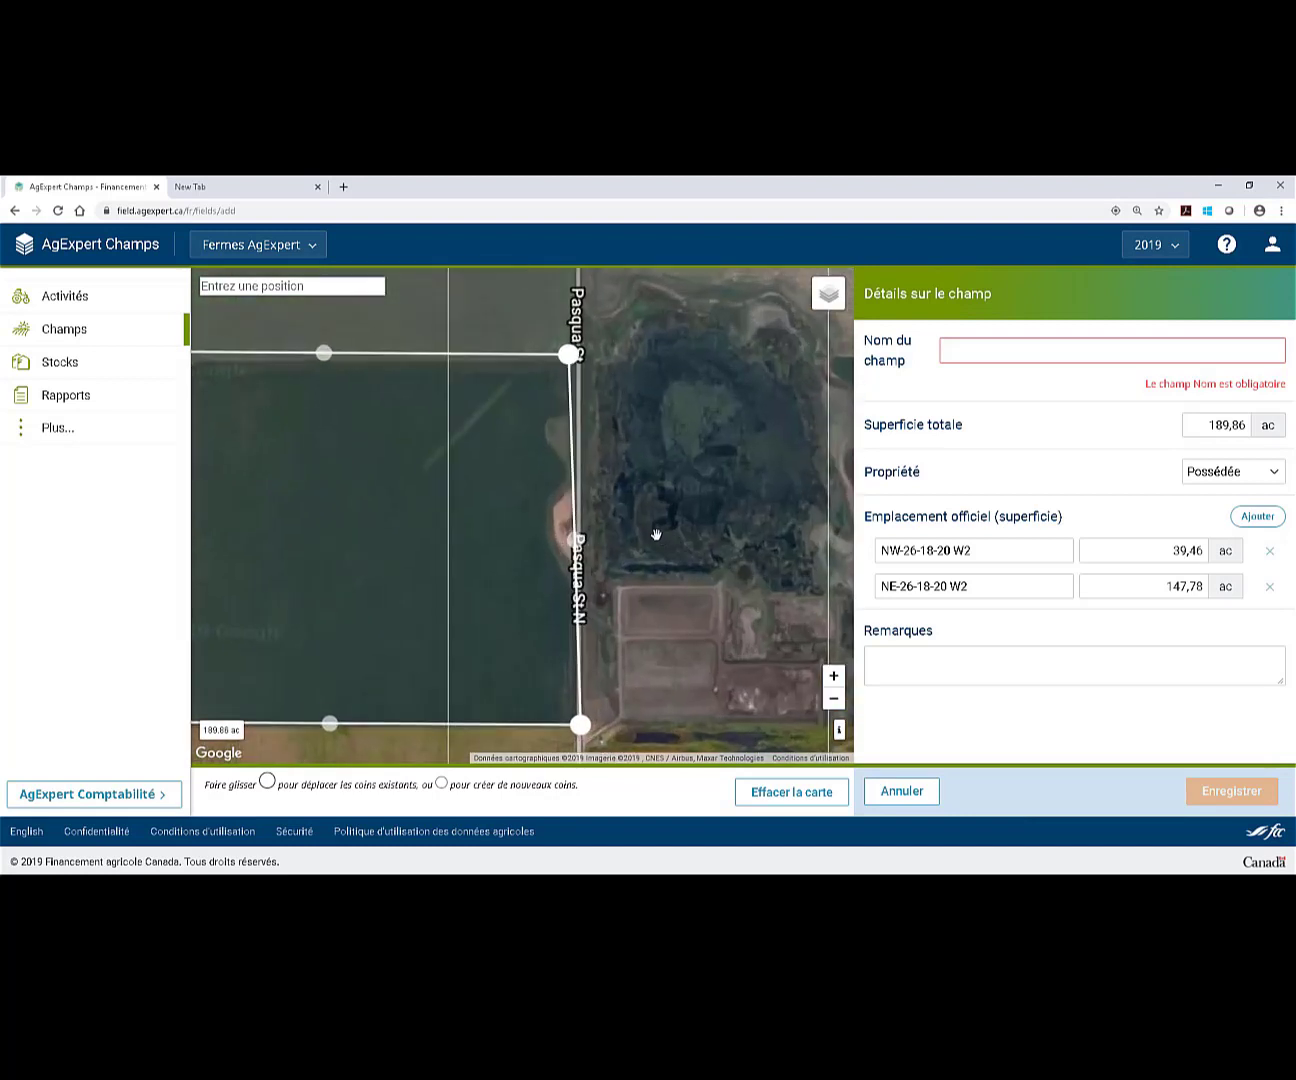
drag(651, 488, 674, 468)
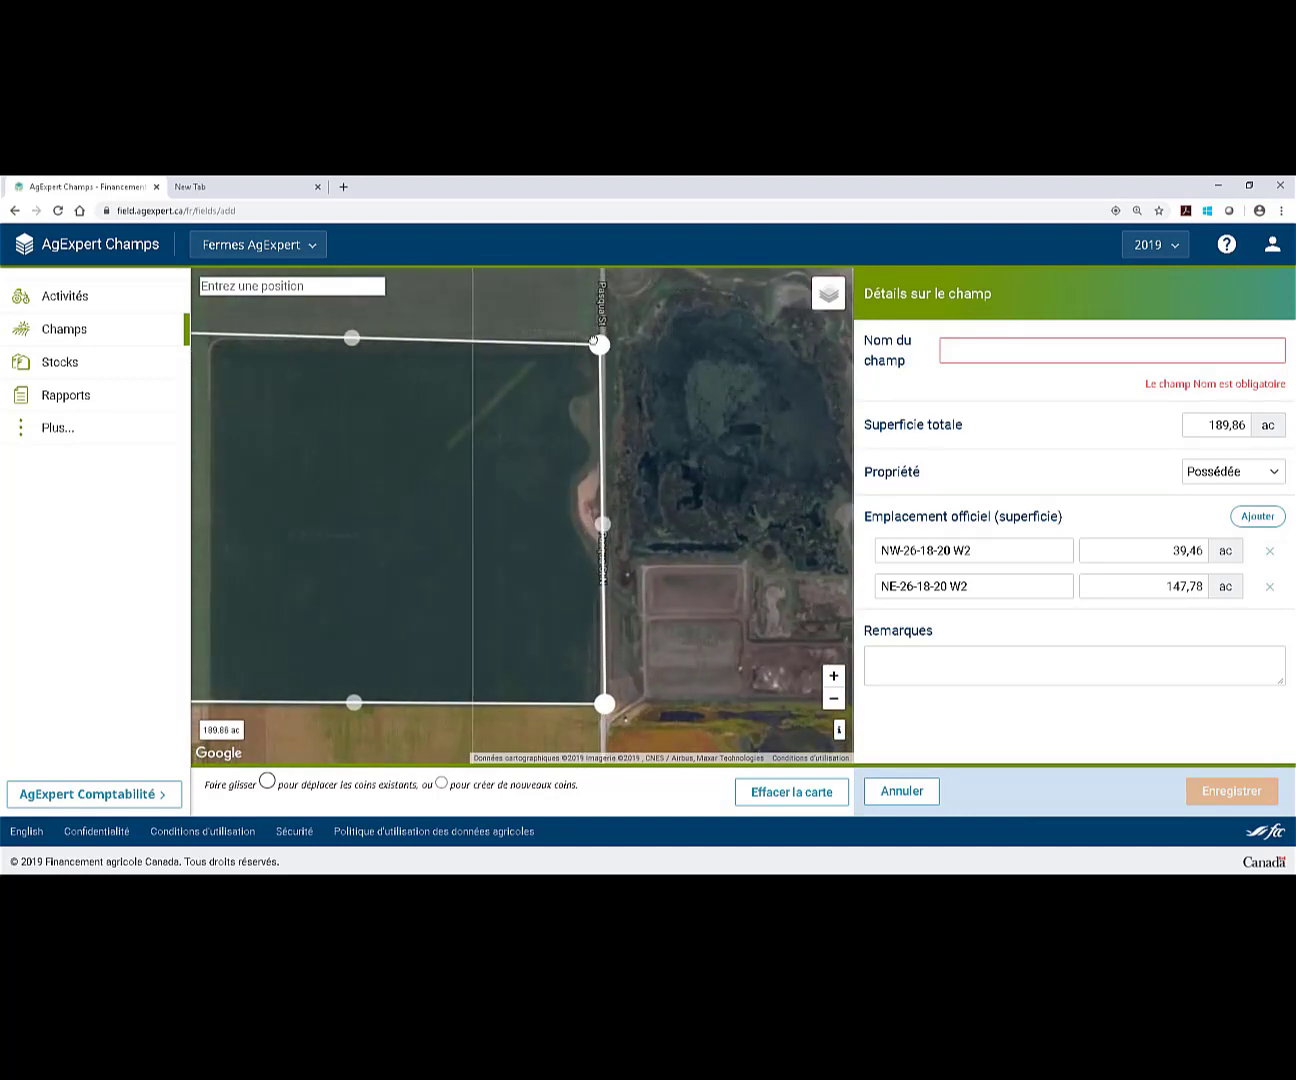
Add and adjust corners along the east and north edges to follow the real field.
drag(601, 518, 567, 520)
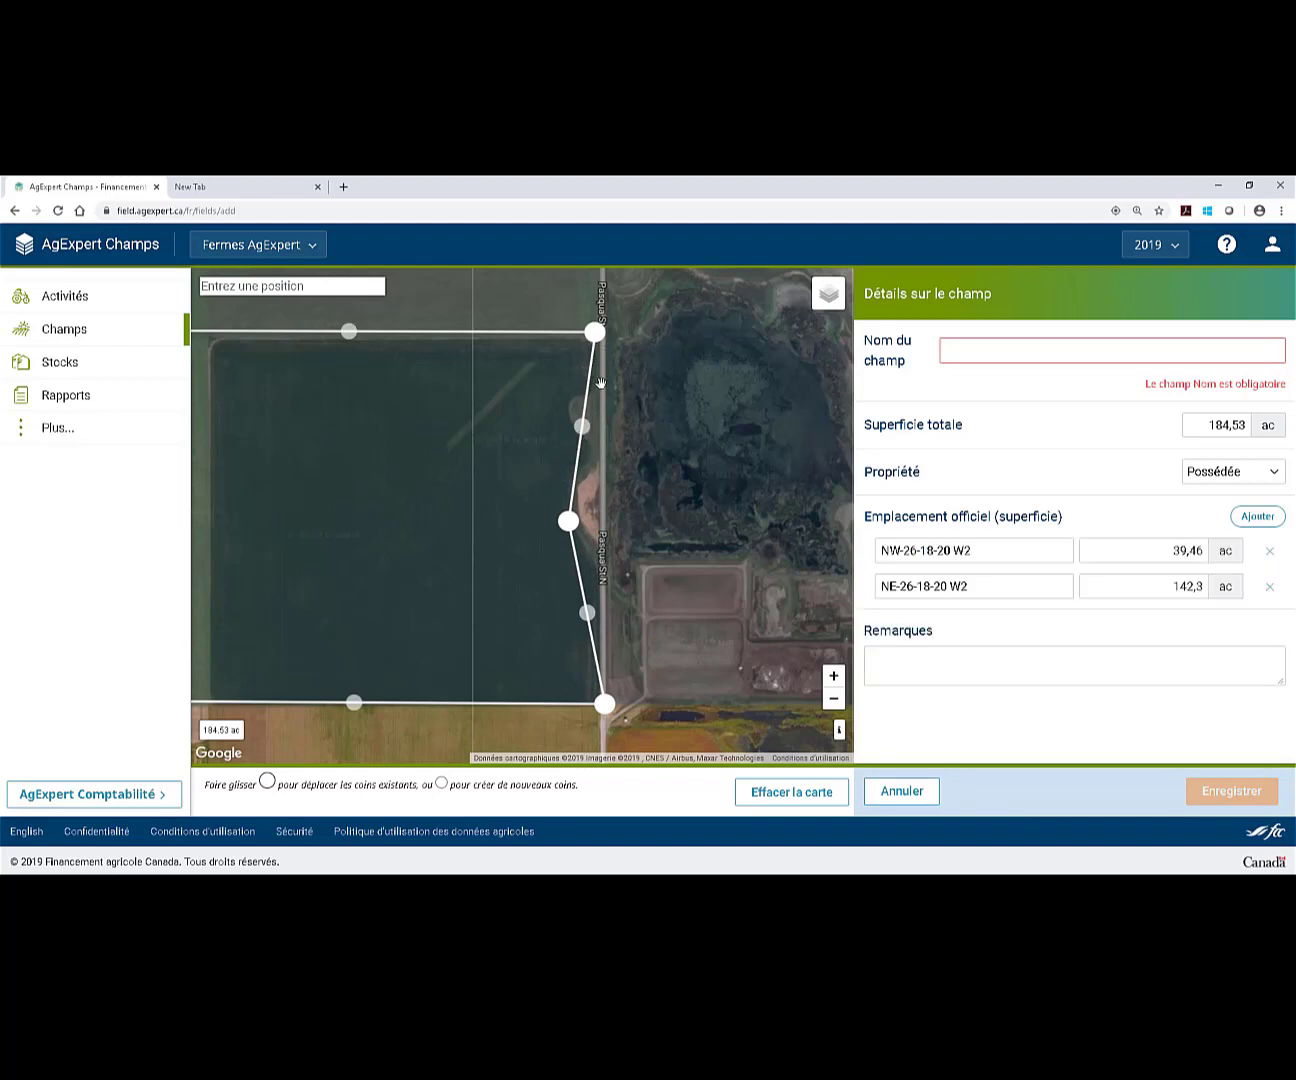
drag(583, 434, 577, 496)
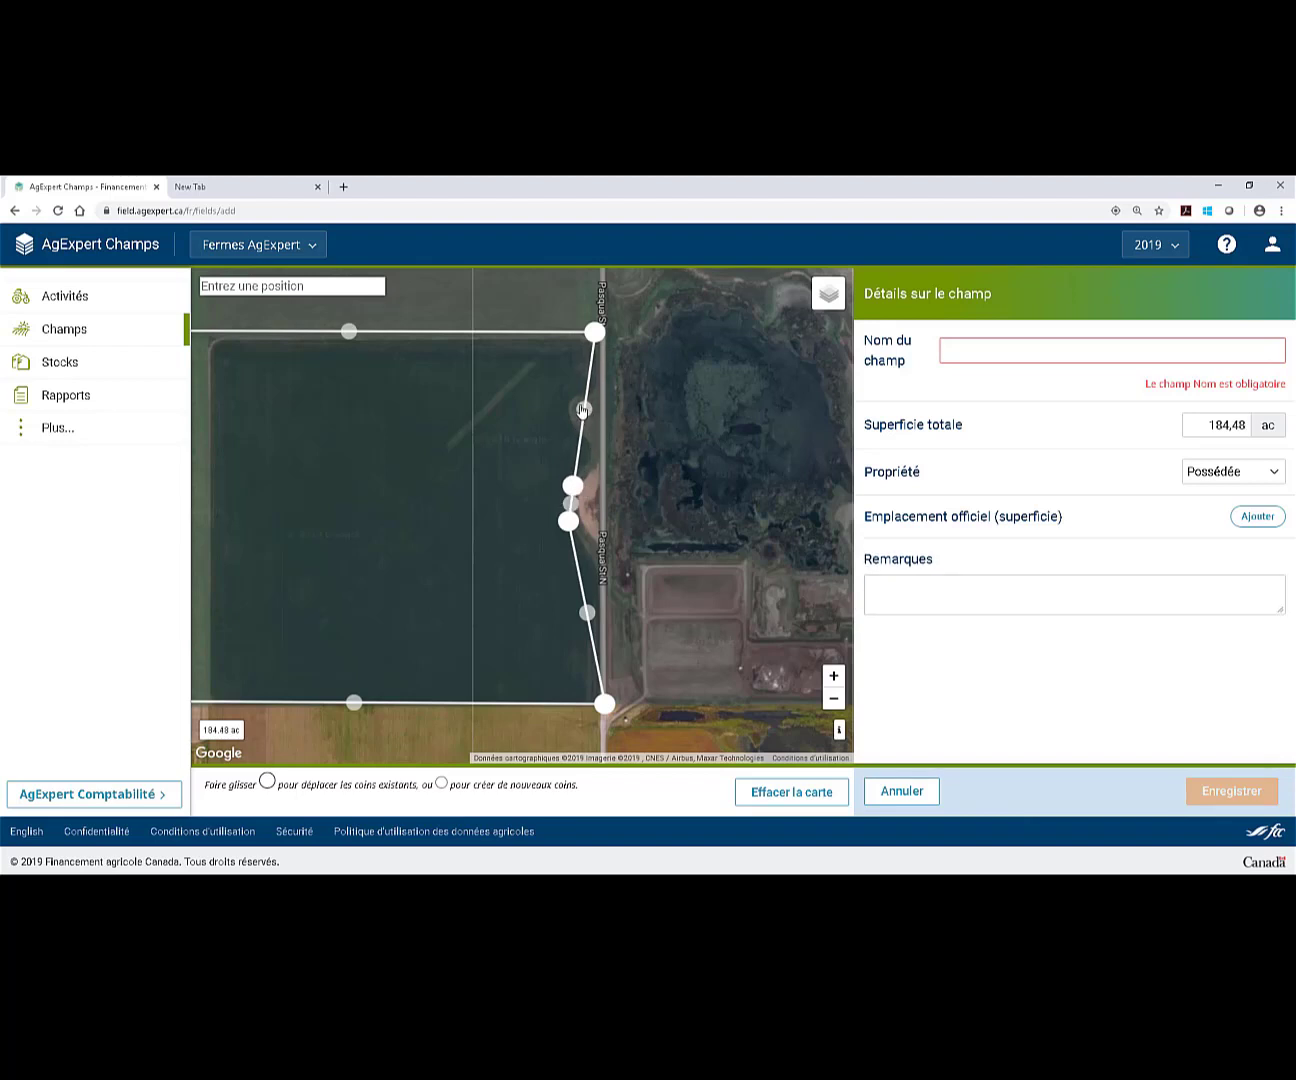
drag(584, 412, 595, 474)
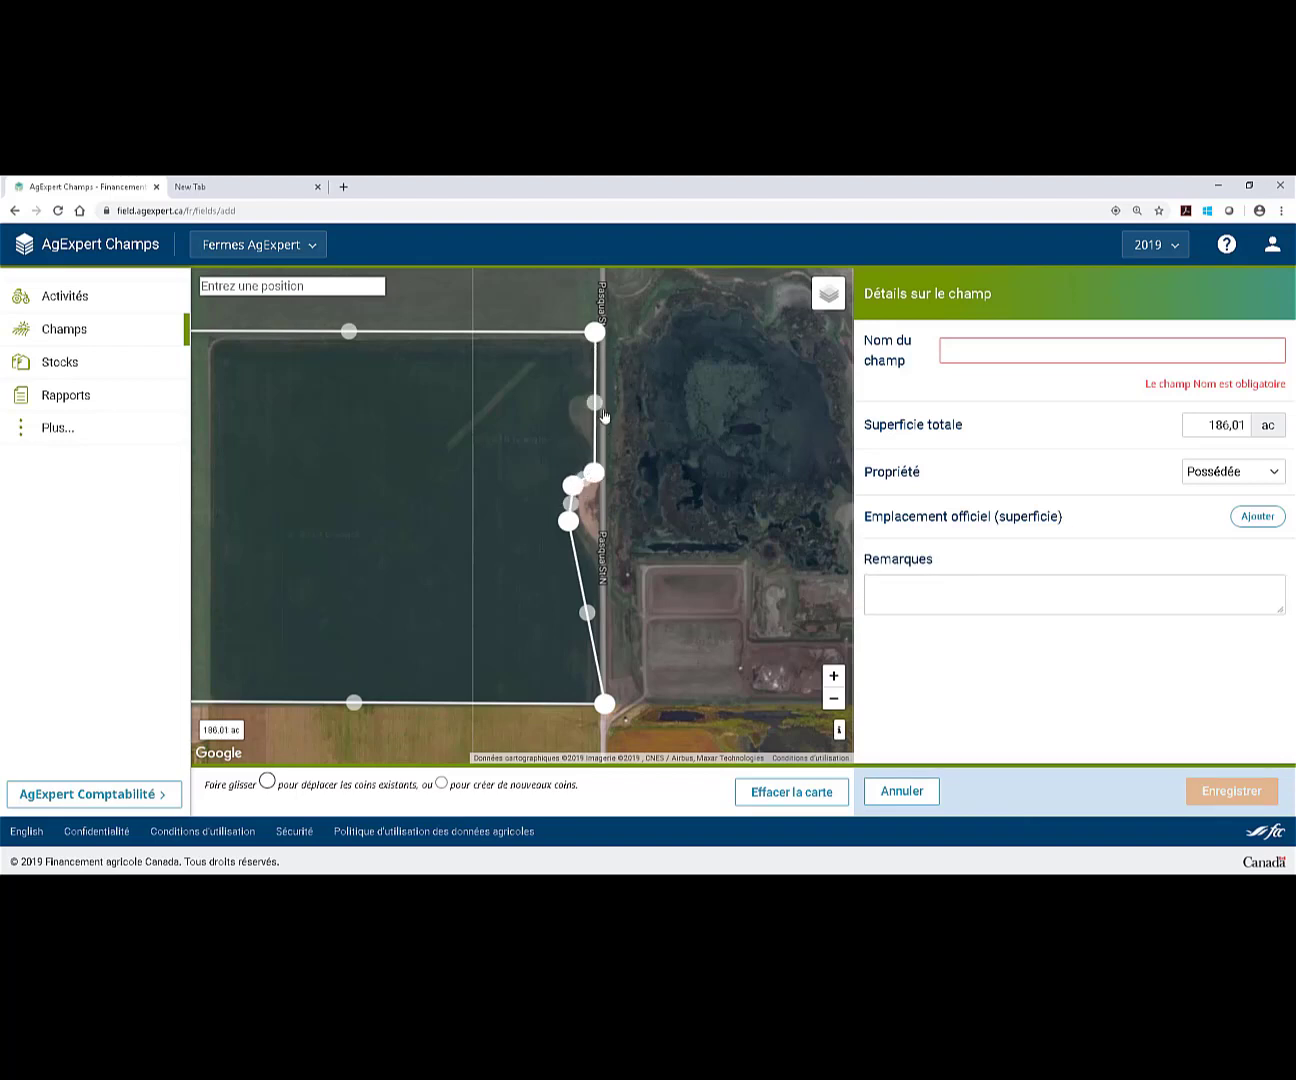
drag(598, 342, 601, 341)
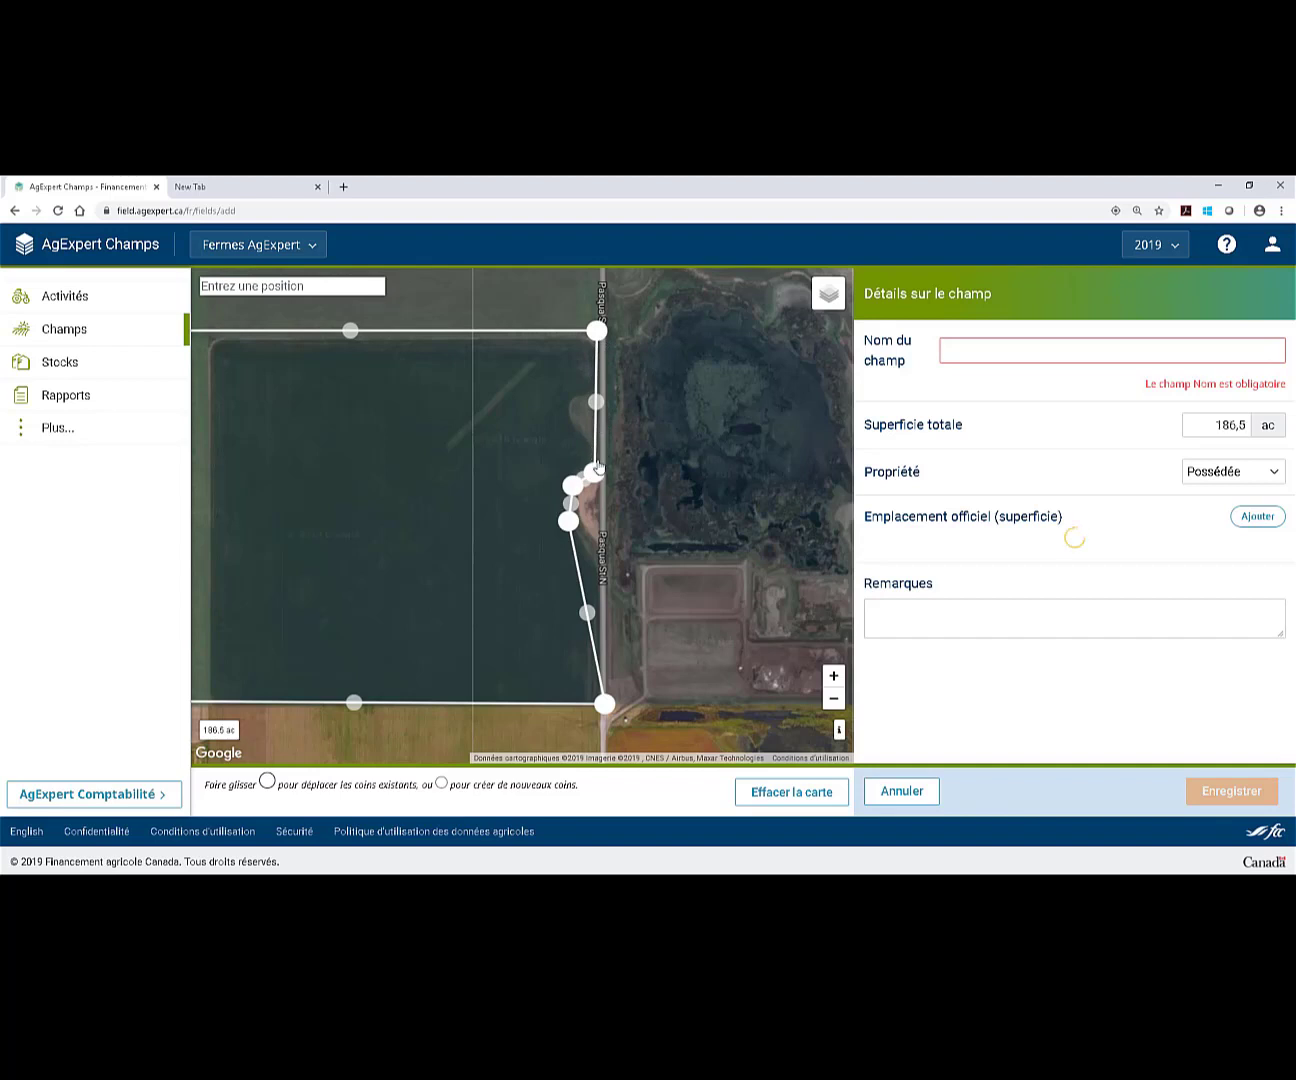
mouse_move(597, 332)
mouse_down()
mouse_move(599, 353)
mouse_move(599, 342)
mouse_up()
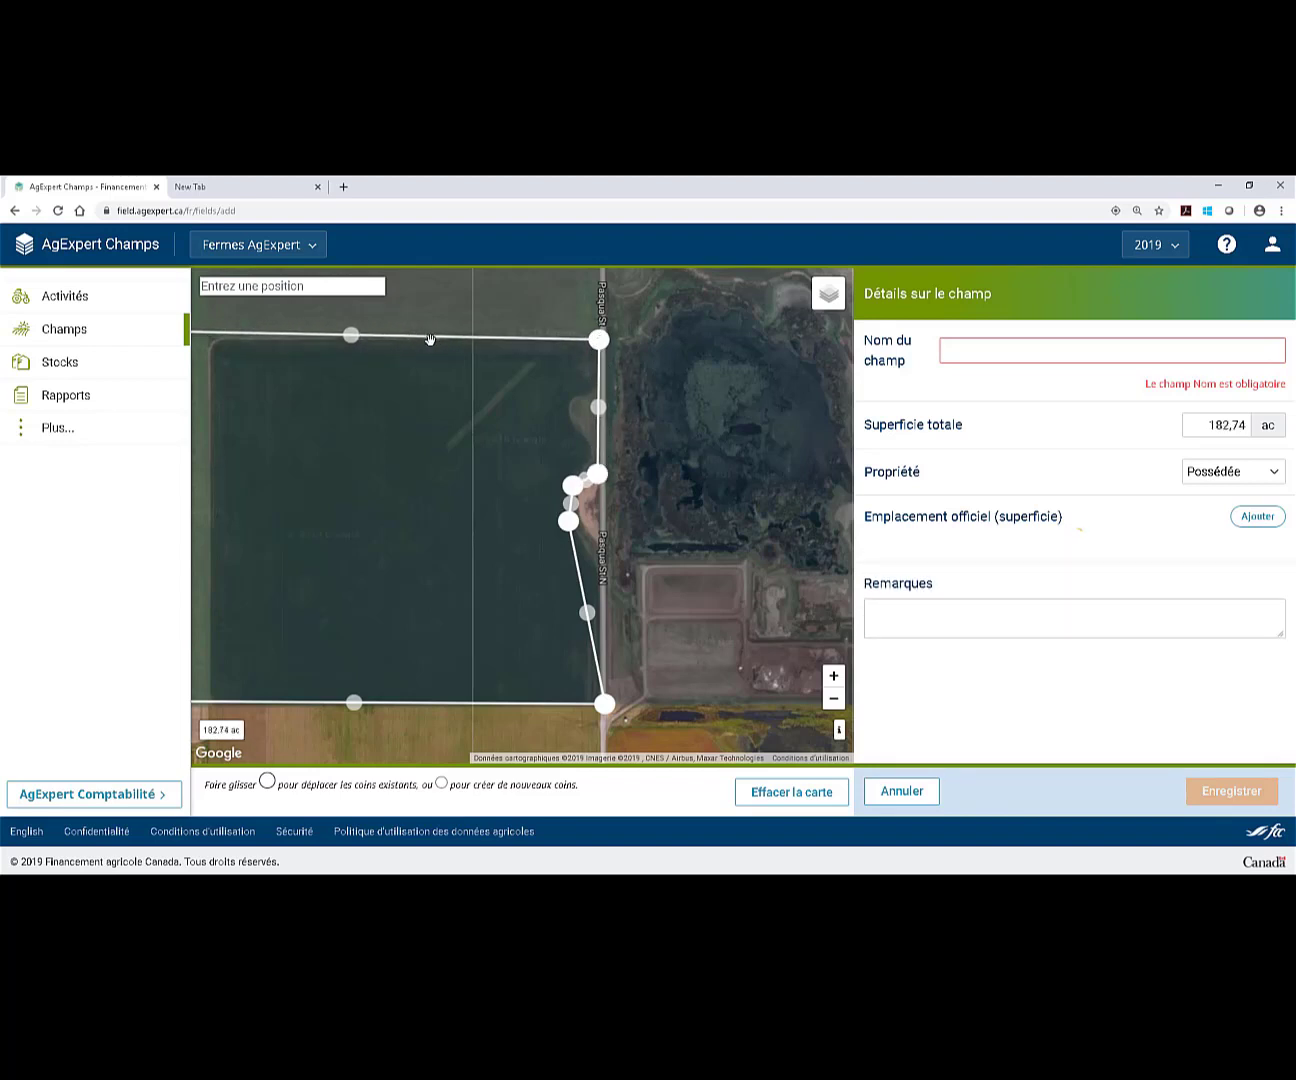
drag(361, 347, 363, 354)
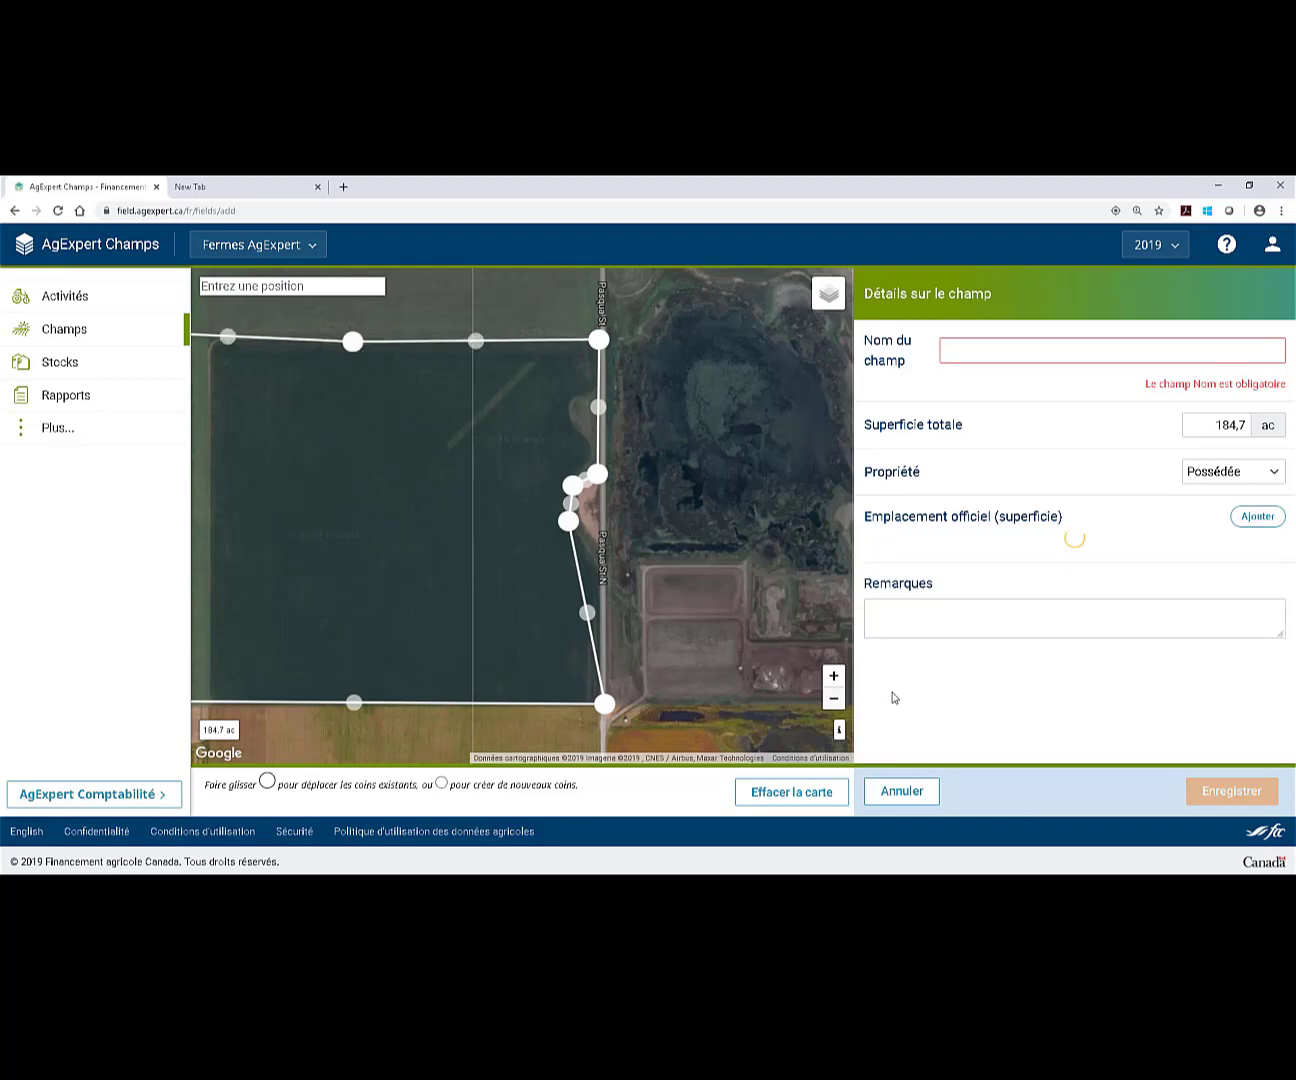
drag(665, 662, 752, 639)
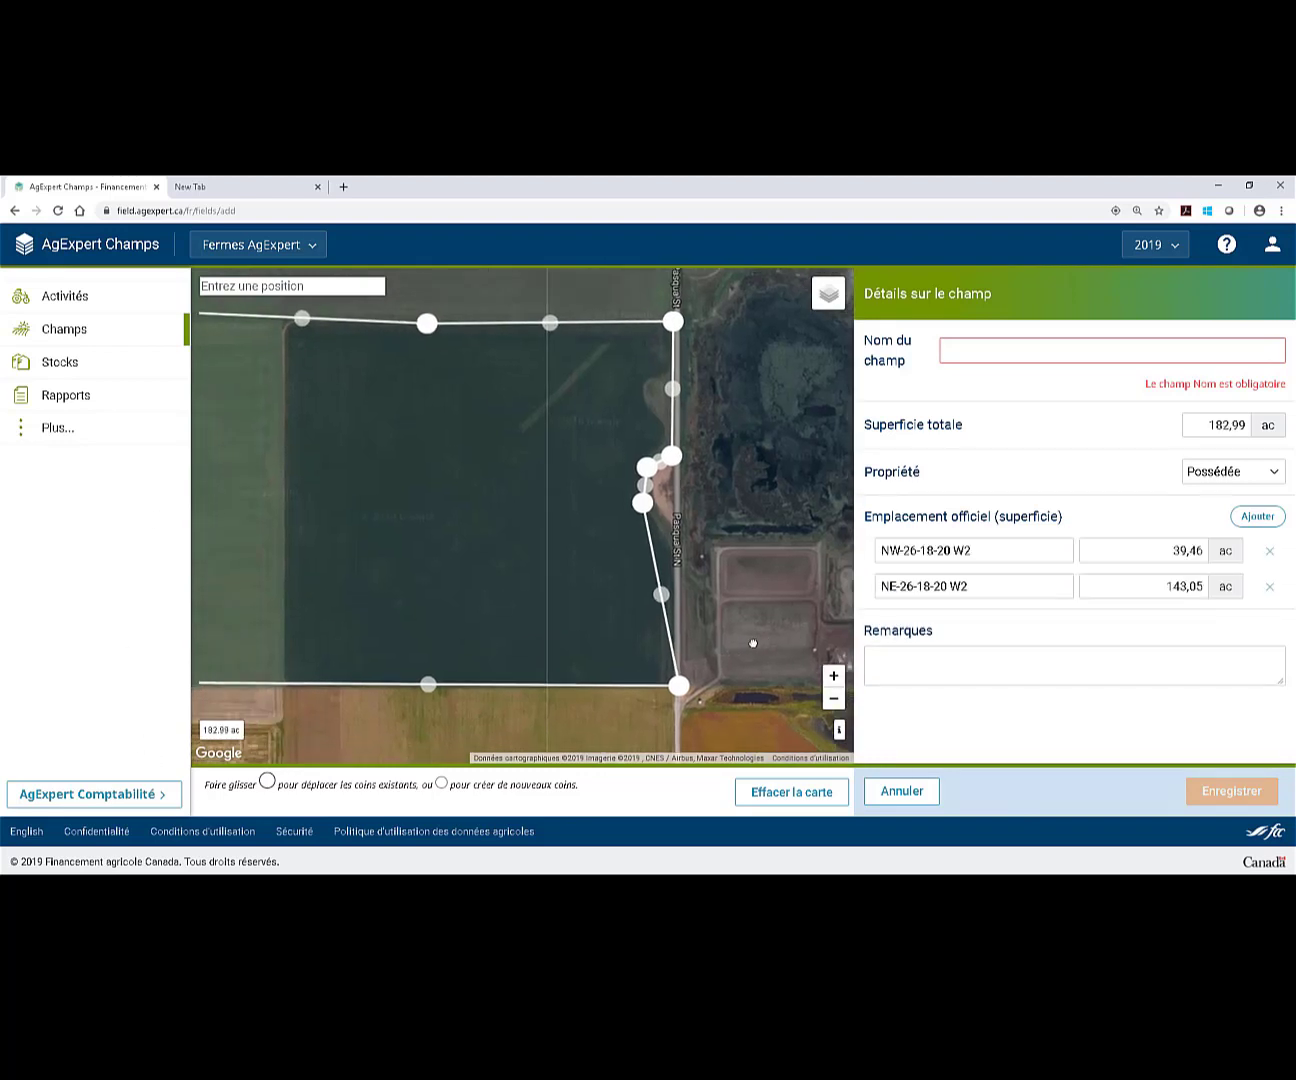
drag(679, 600, 679, 517)
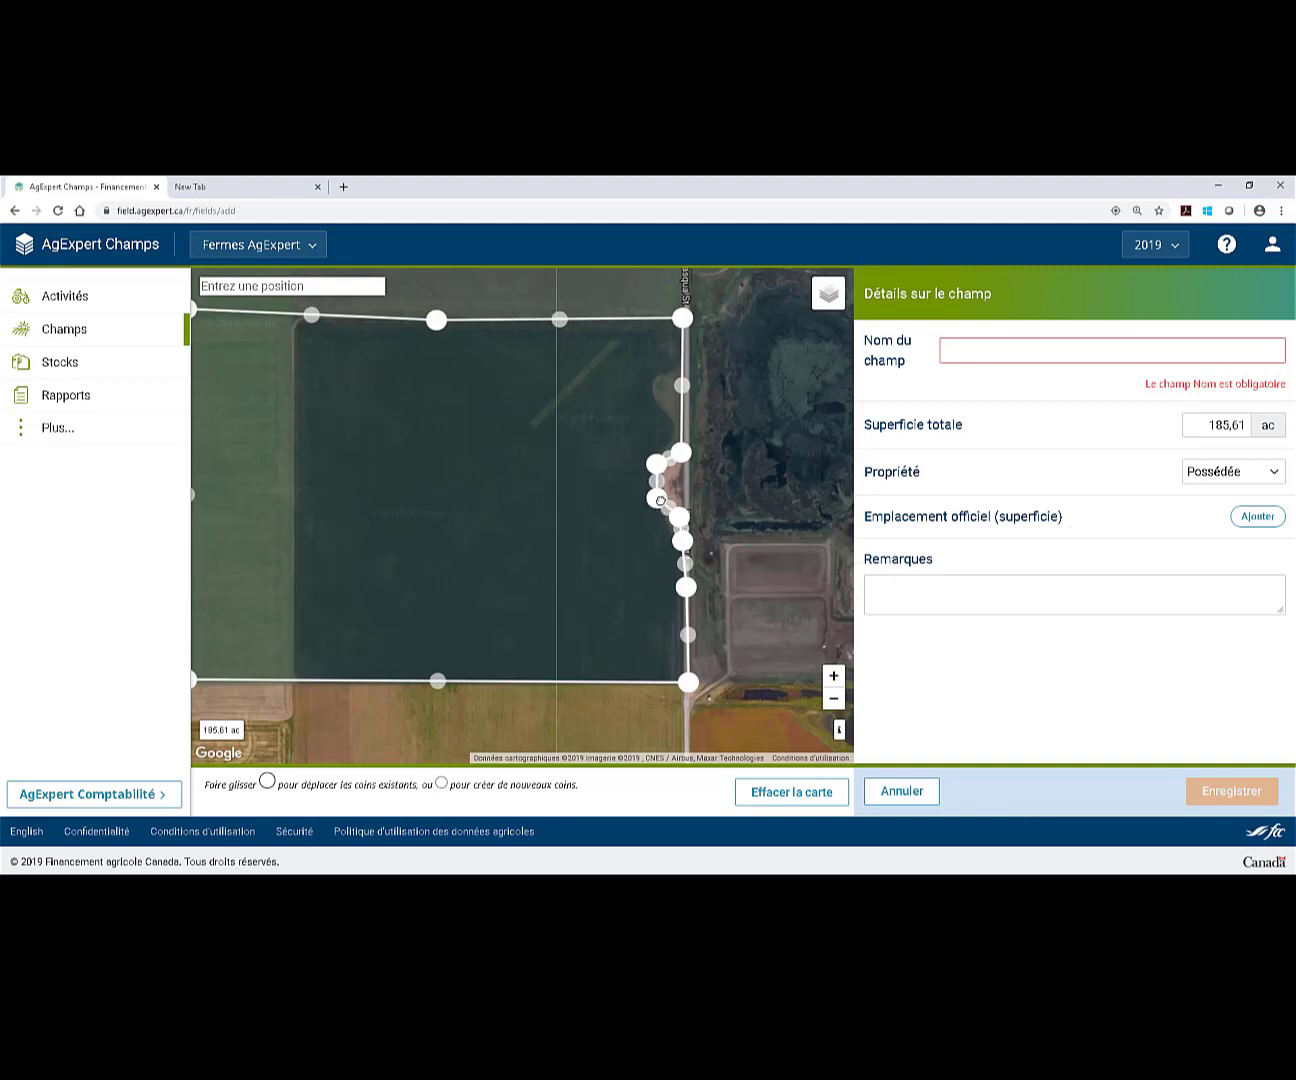
Move the southwest and northwest corners to straighten the west edge, reaching 144,9 ac.
drag(535, 585, 634, 584)
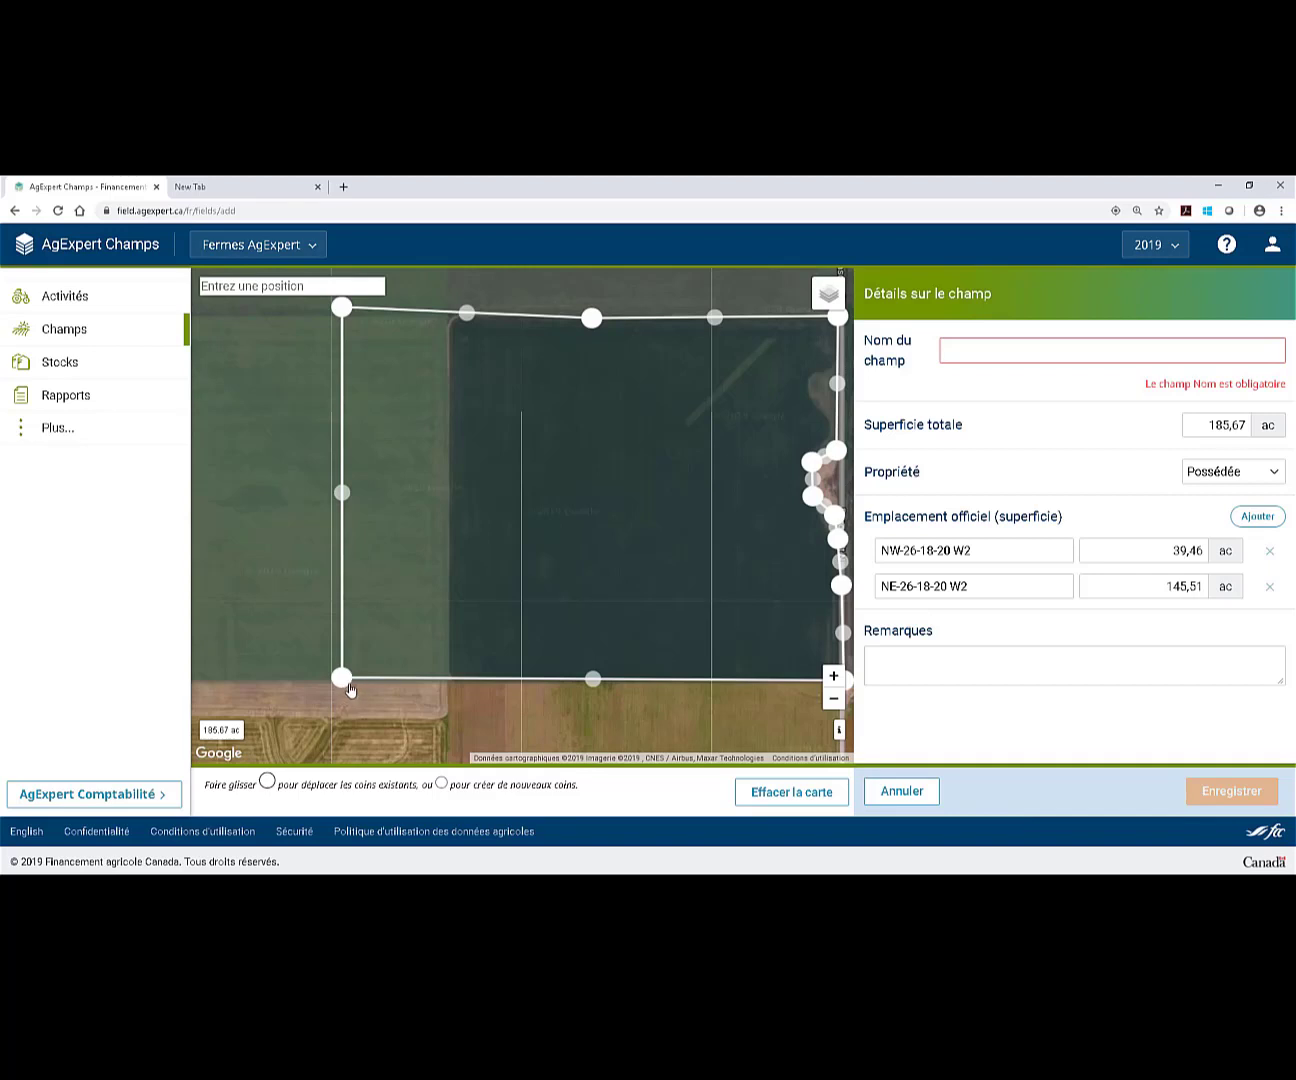
drag(345, 683, 452, 685)
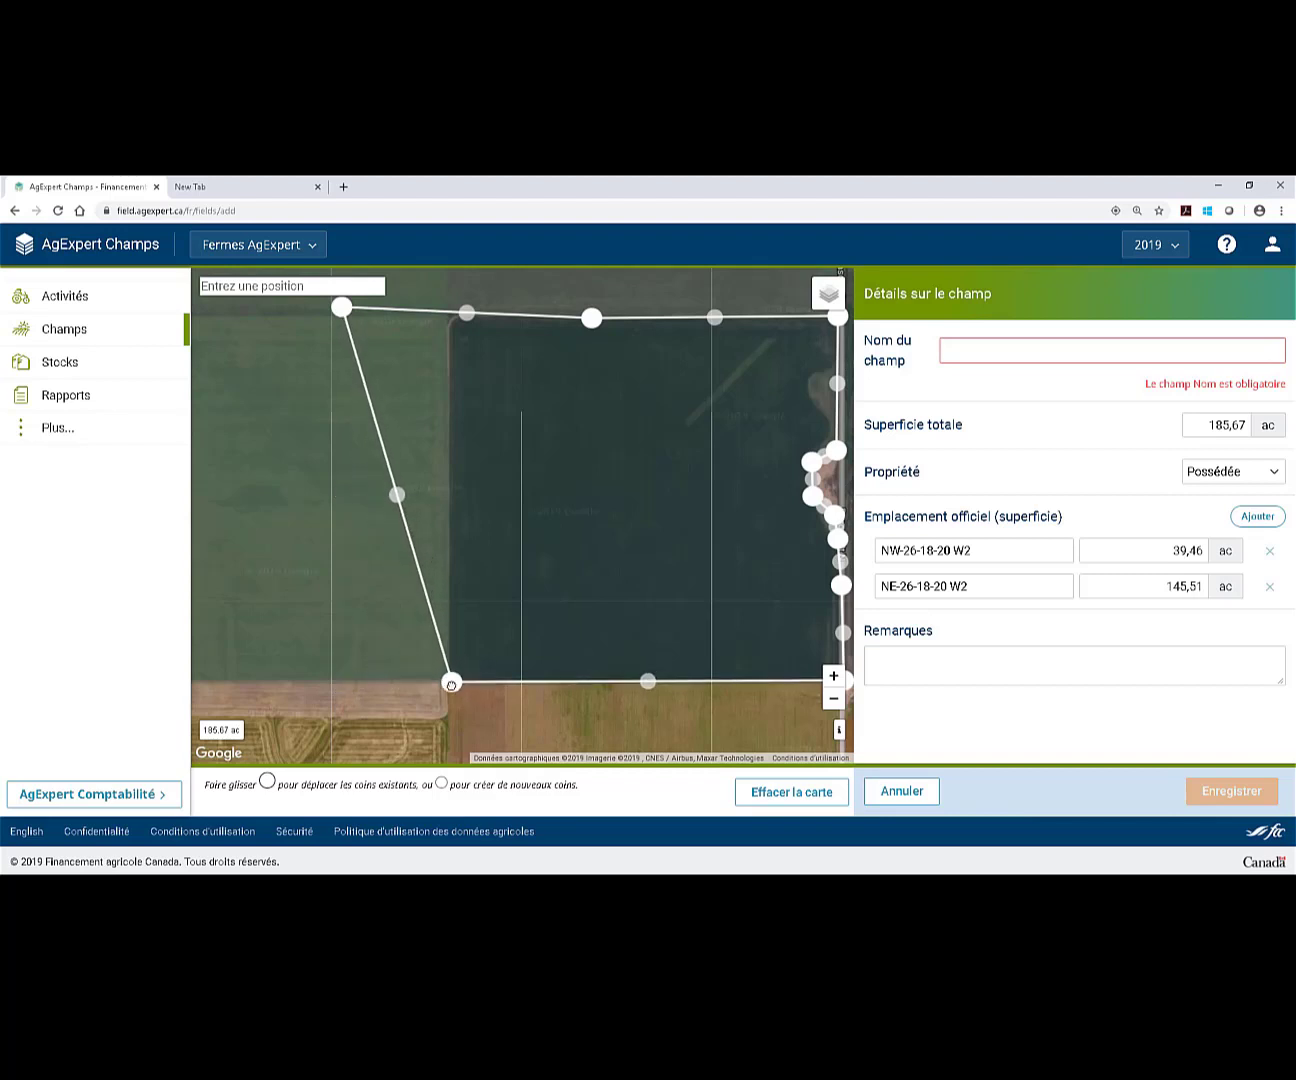
drag(330, 570, 246, 590)
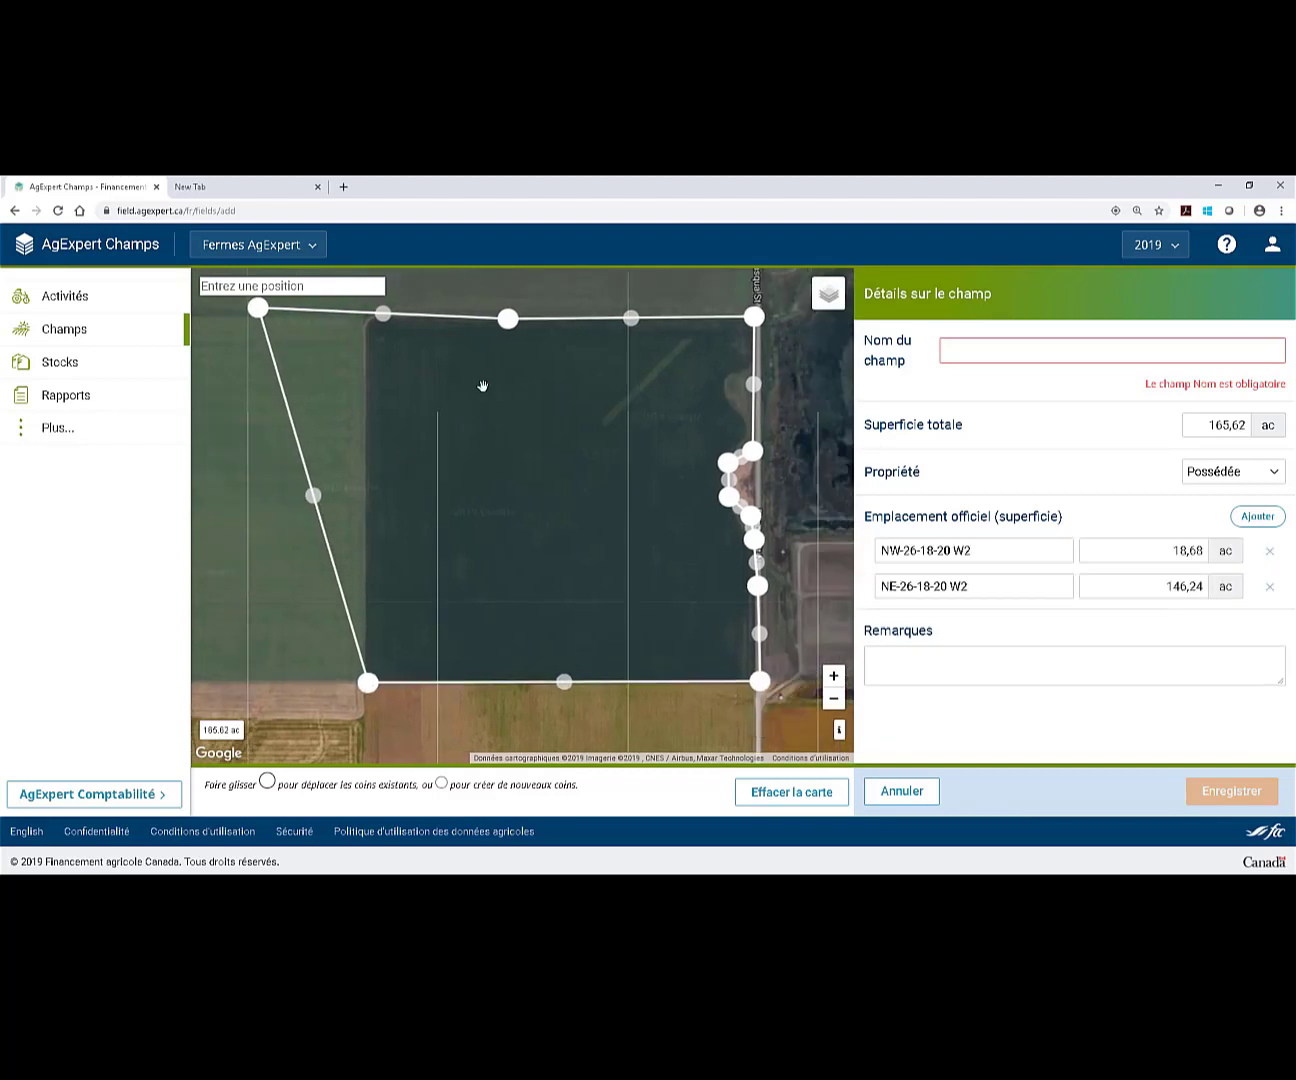
drag(270, 310, 382, 318)
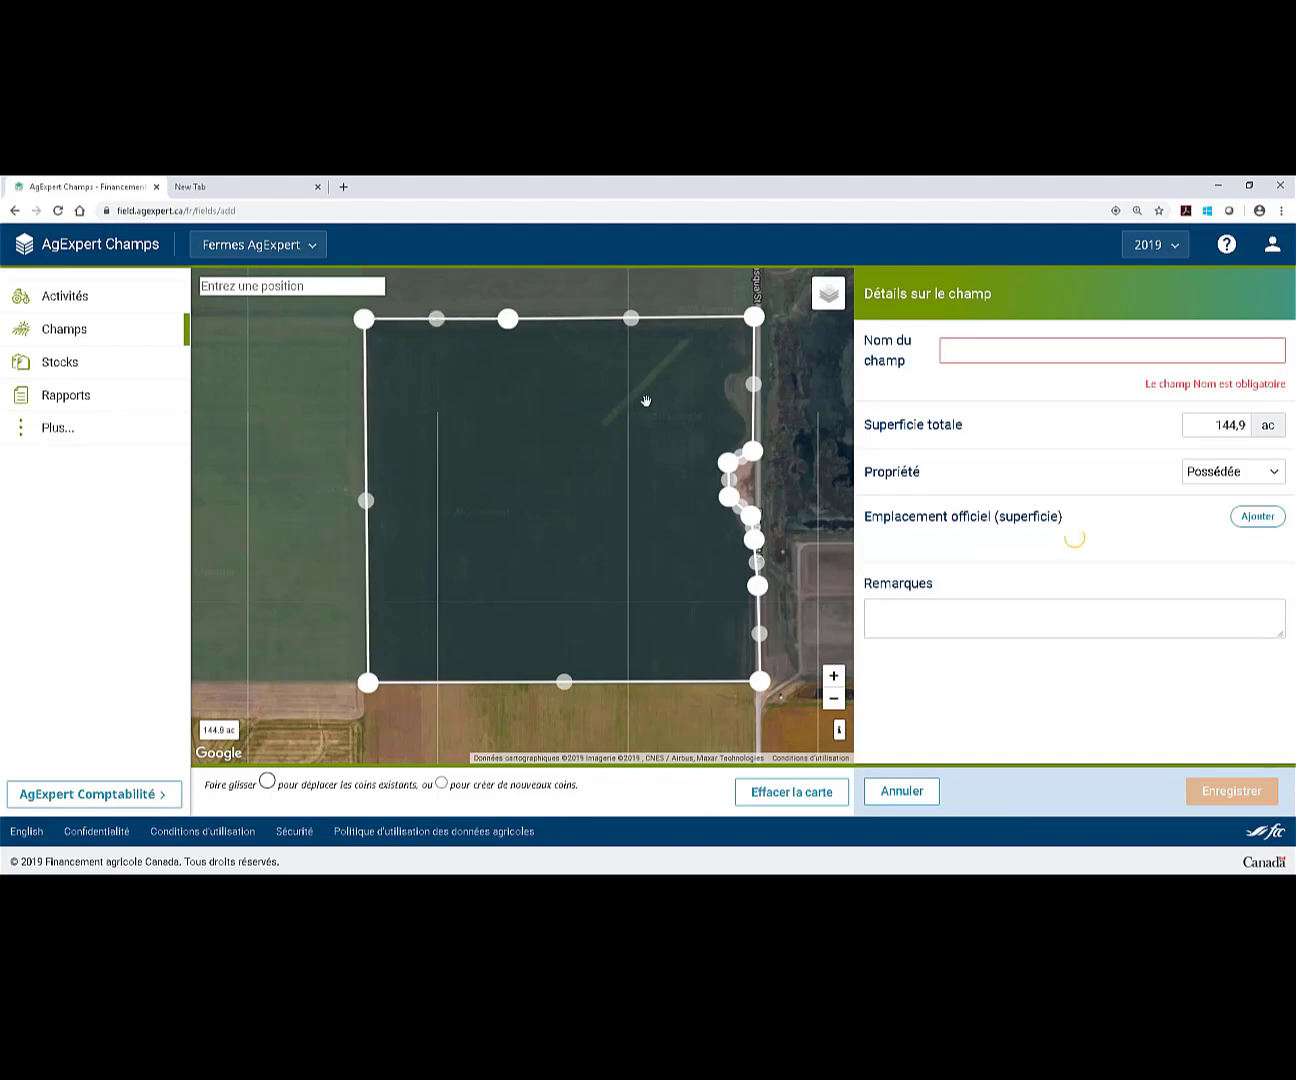
drag(780, 479, 688, 471)
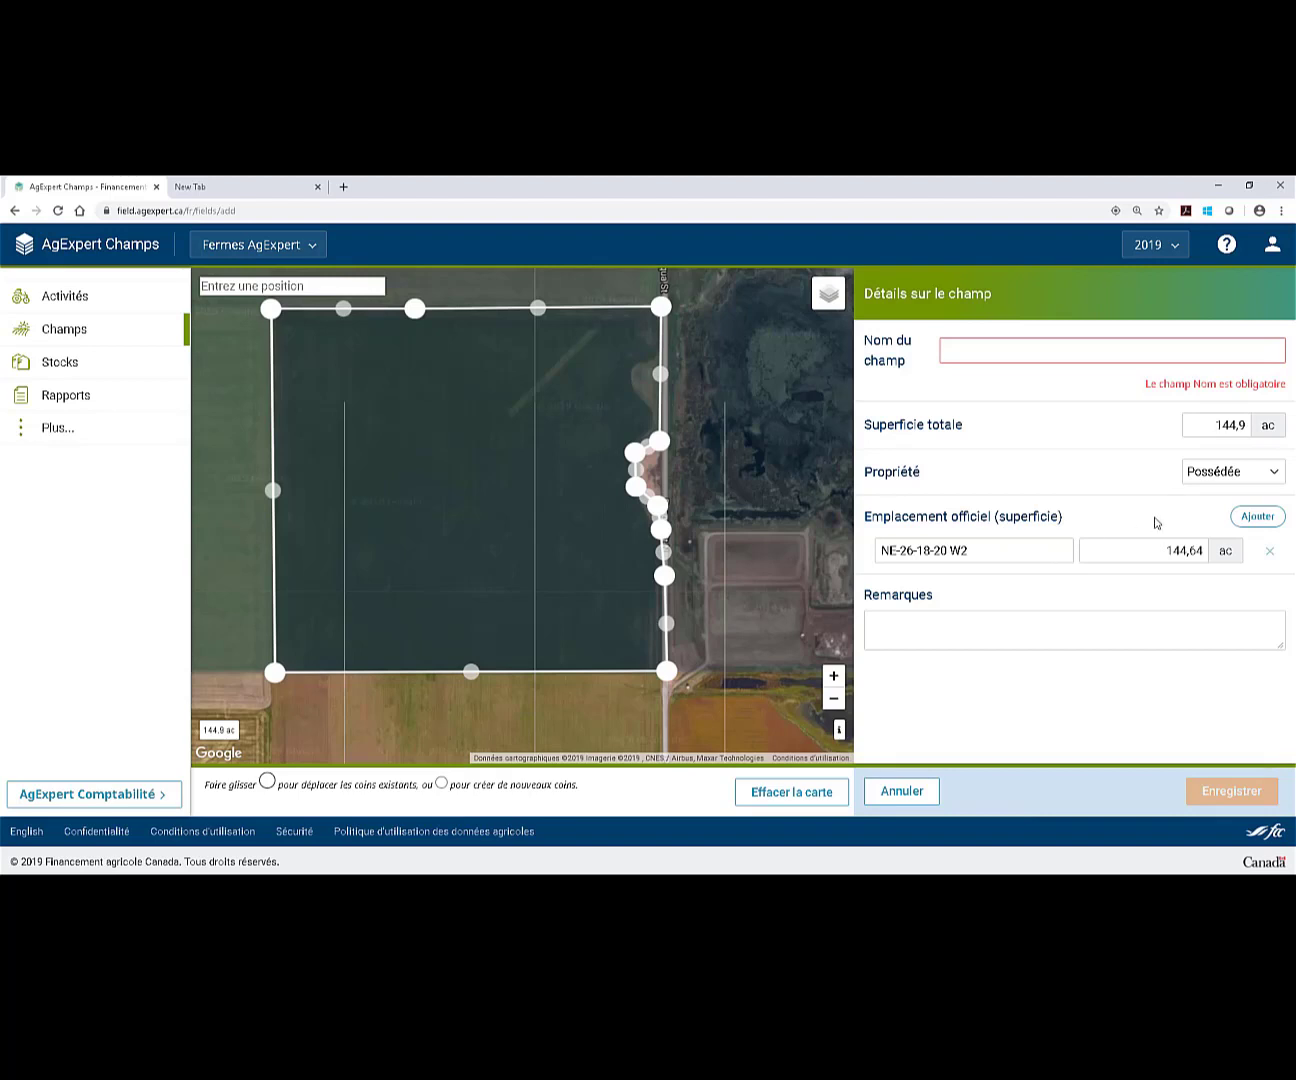
Enter A1 as the field name and save the field at 144,90 ac.
click(1058, 351)
text(A1)
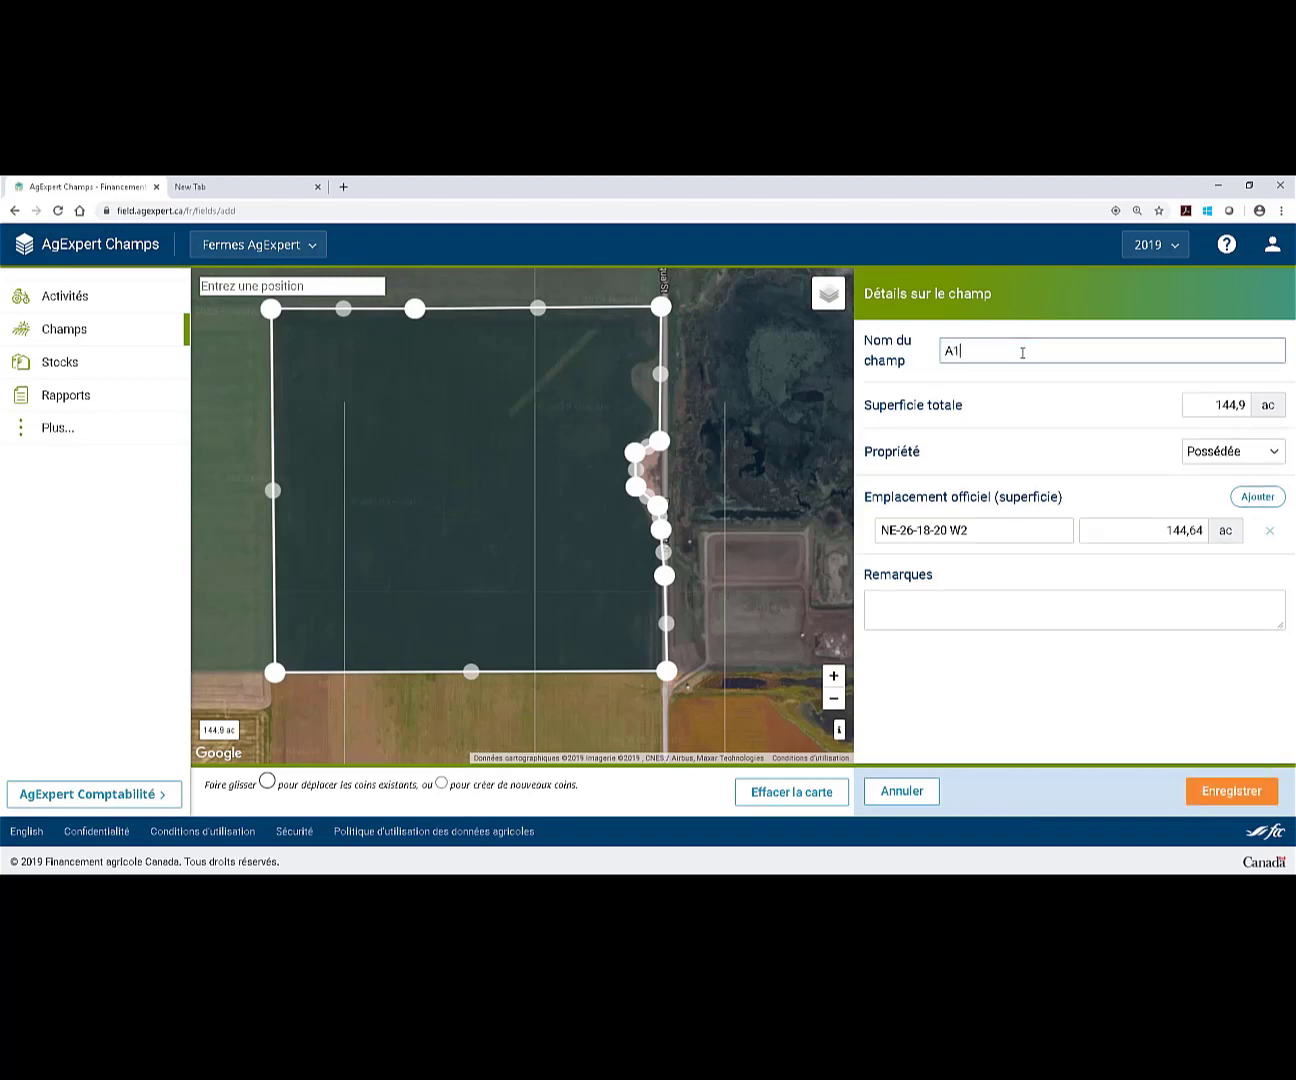
click(932, 608)
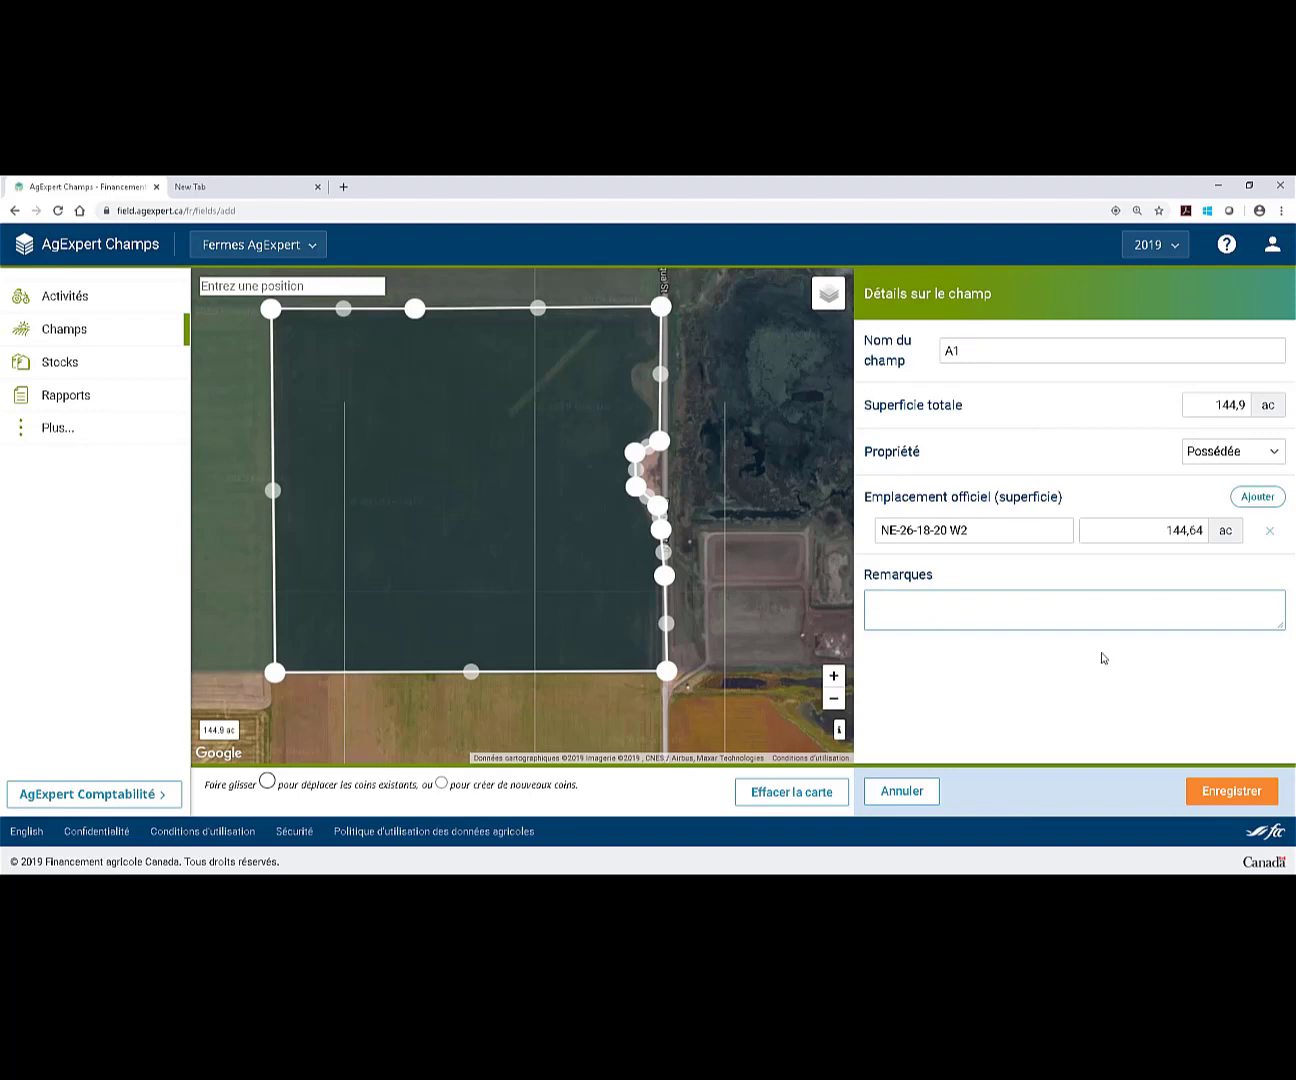
click(1232, 790)
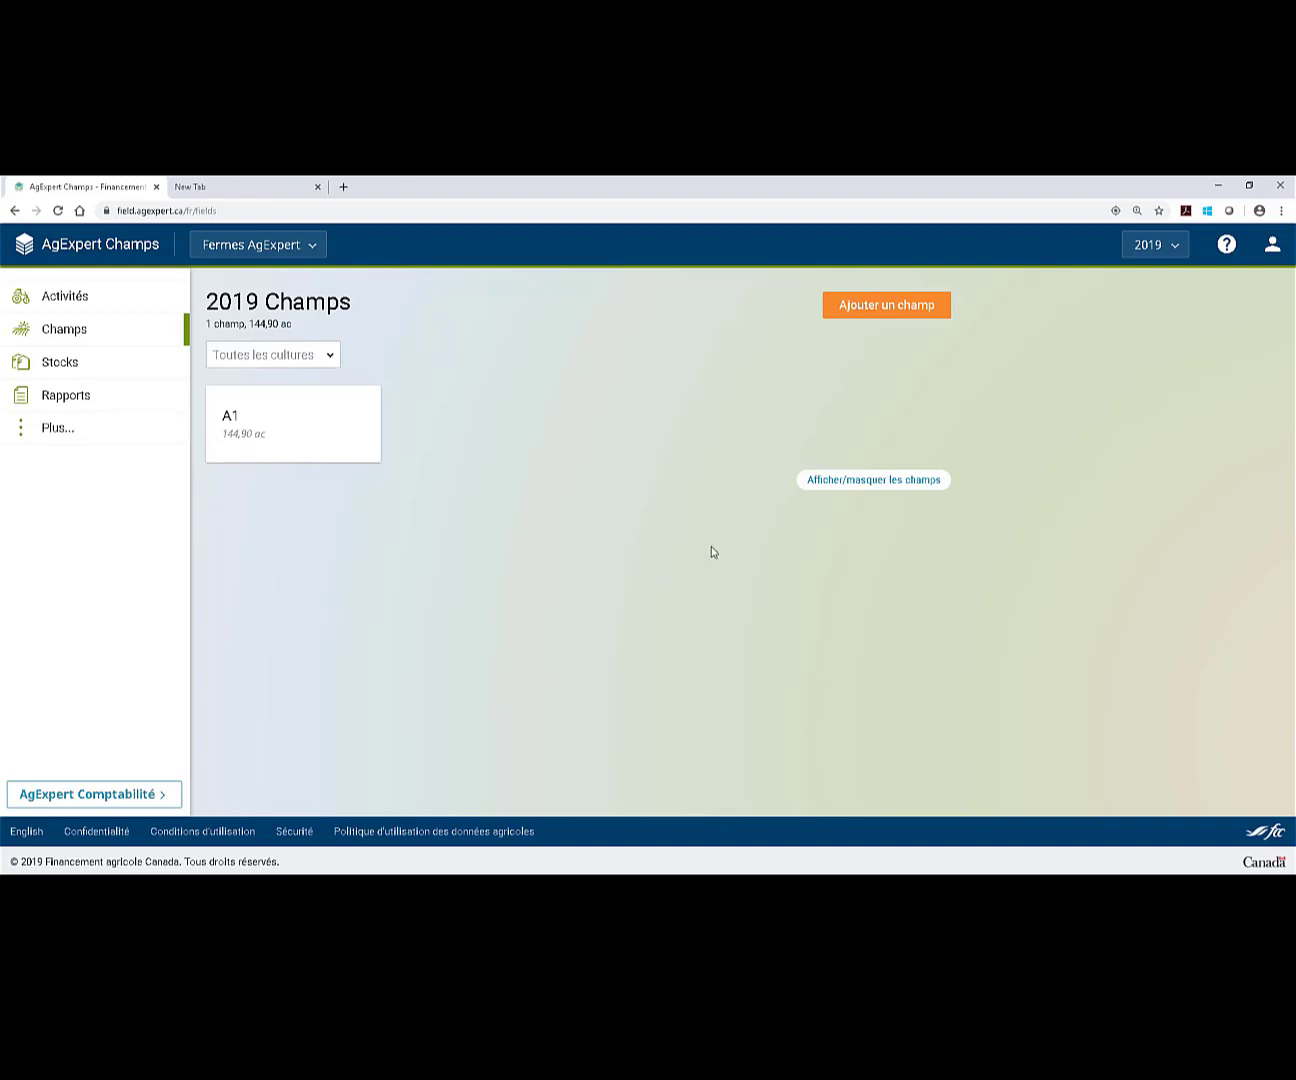
Review field A1's empty rotation, yield and input details, then return to the 2019 fields list.
click(327, 441)
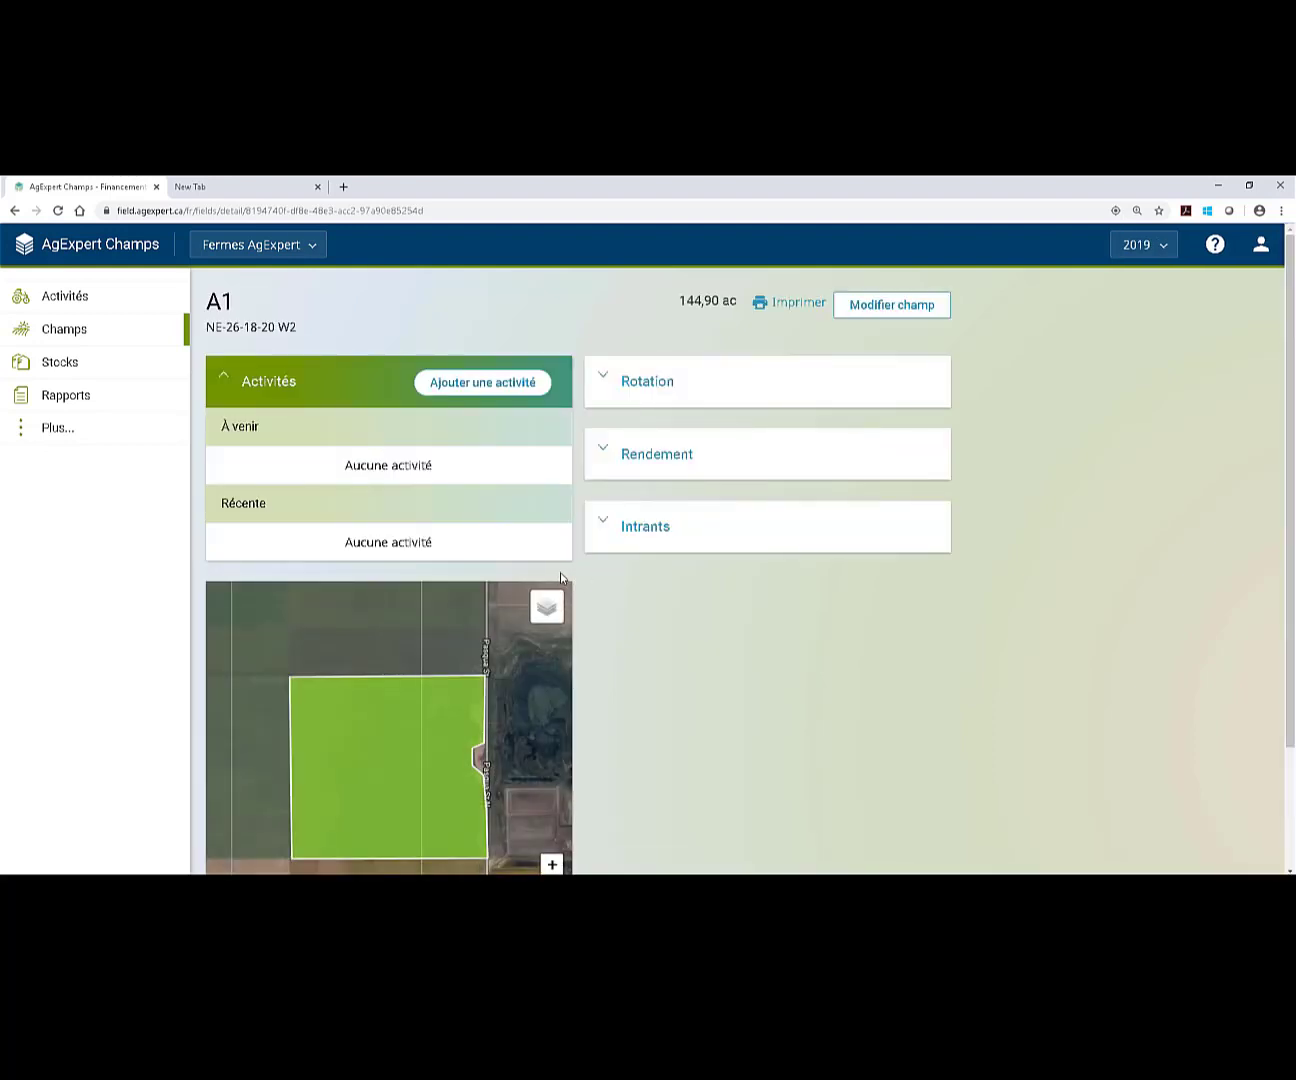
click(666, 398)
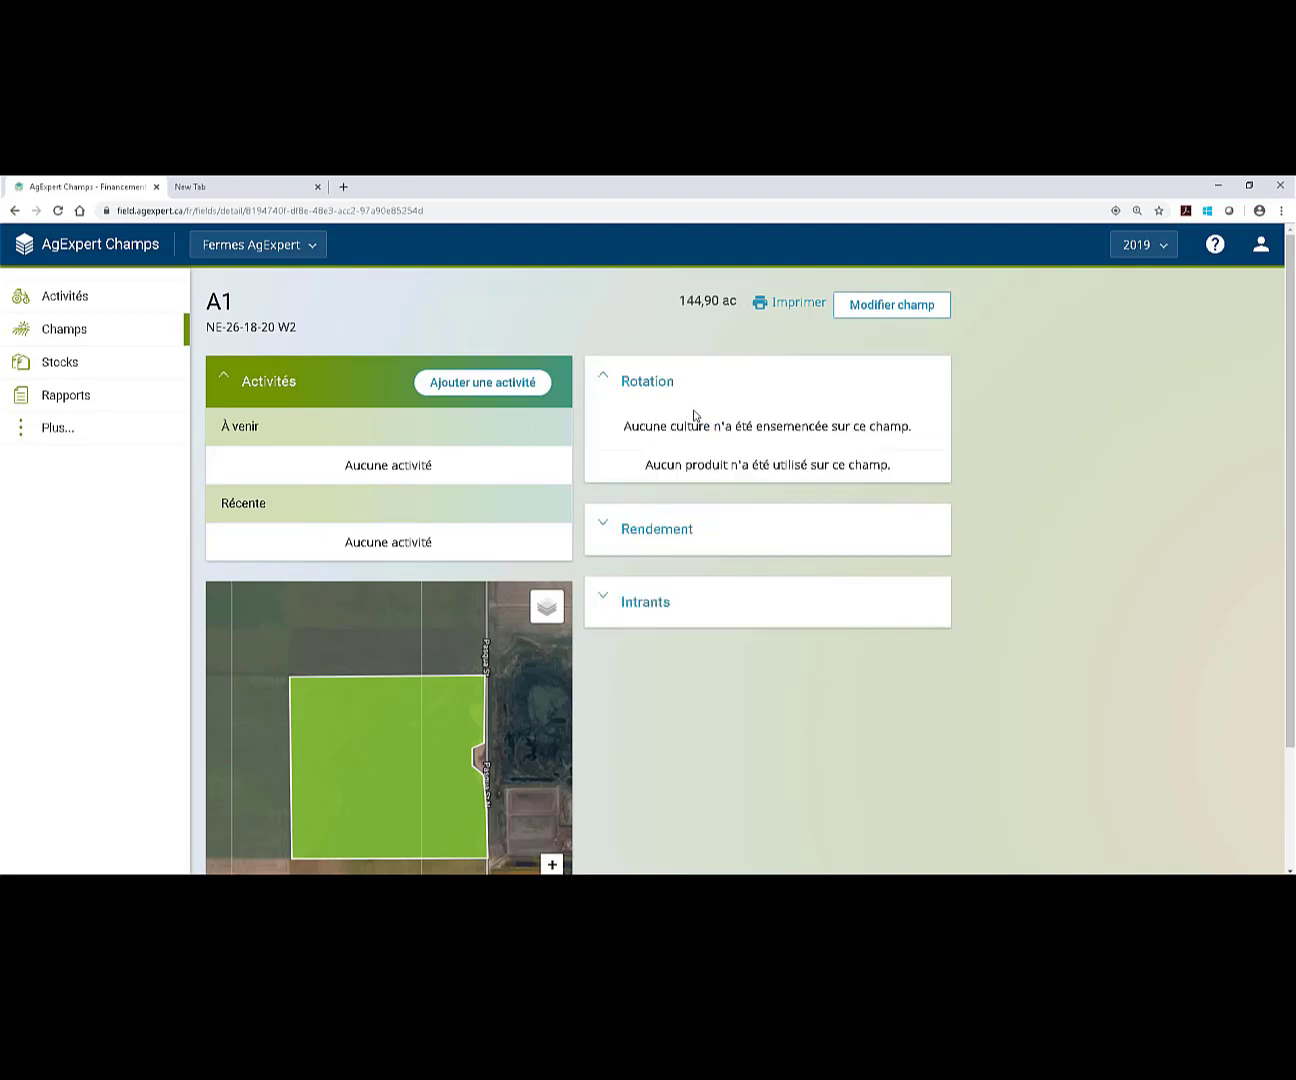
click(709, 526)
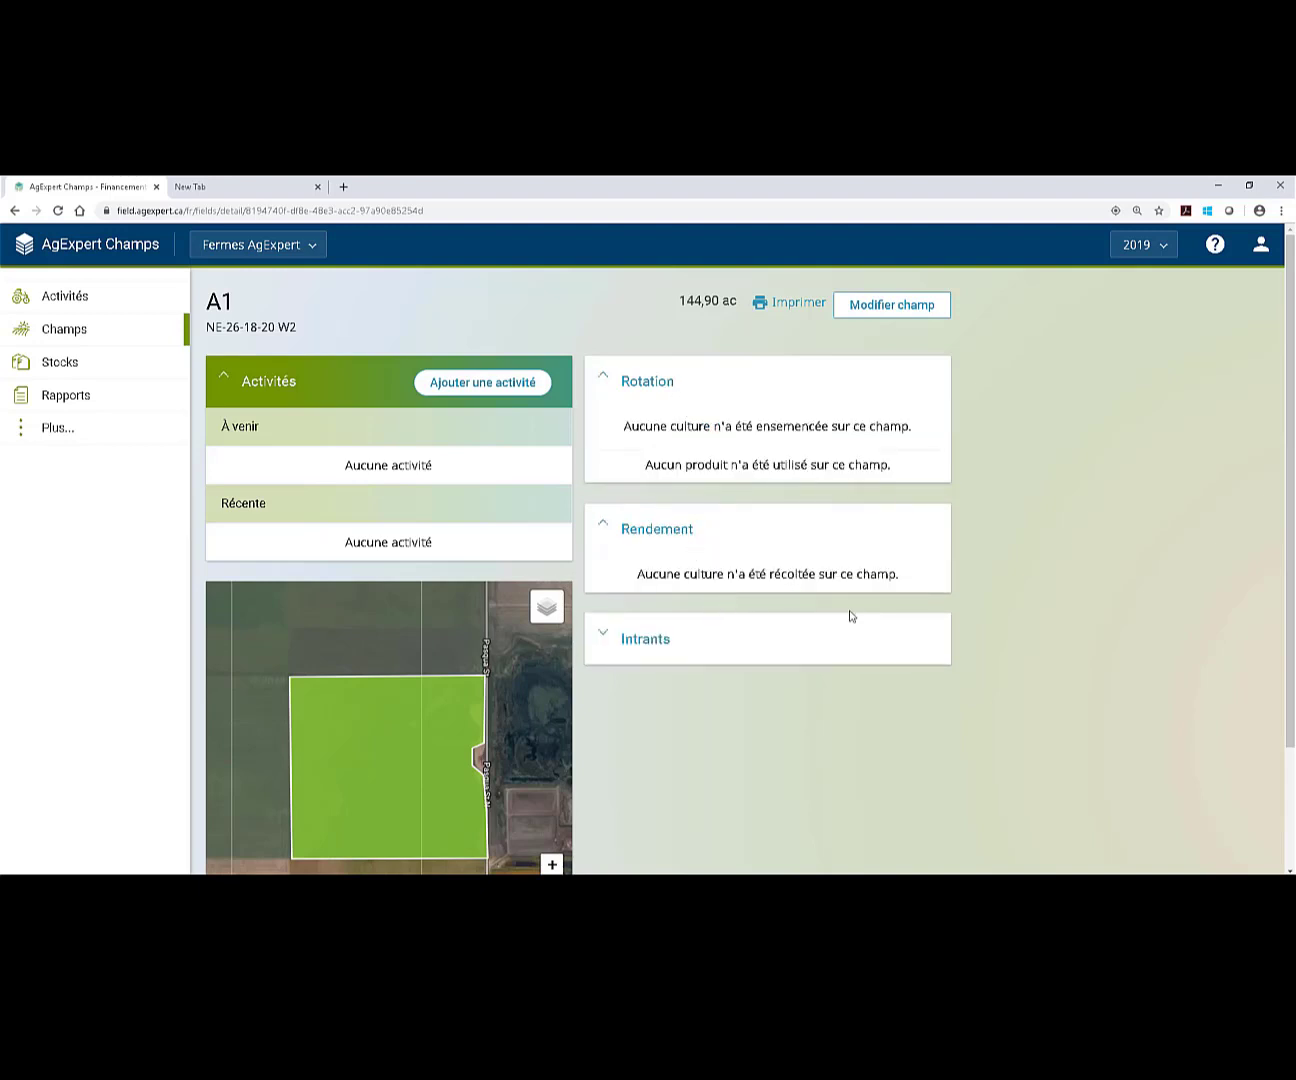
click(738, 656)
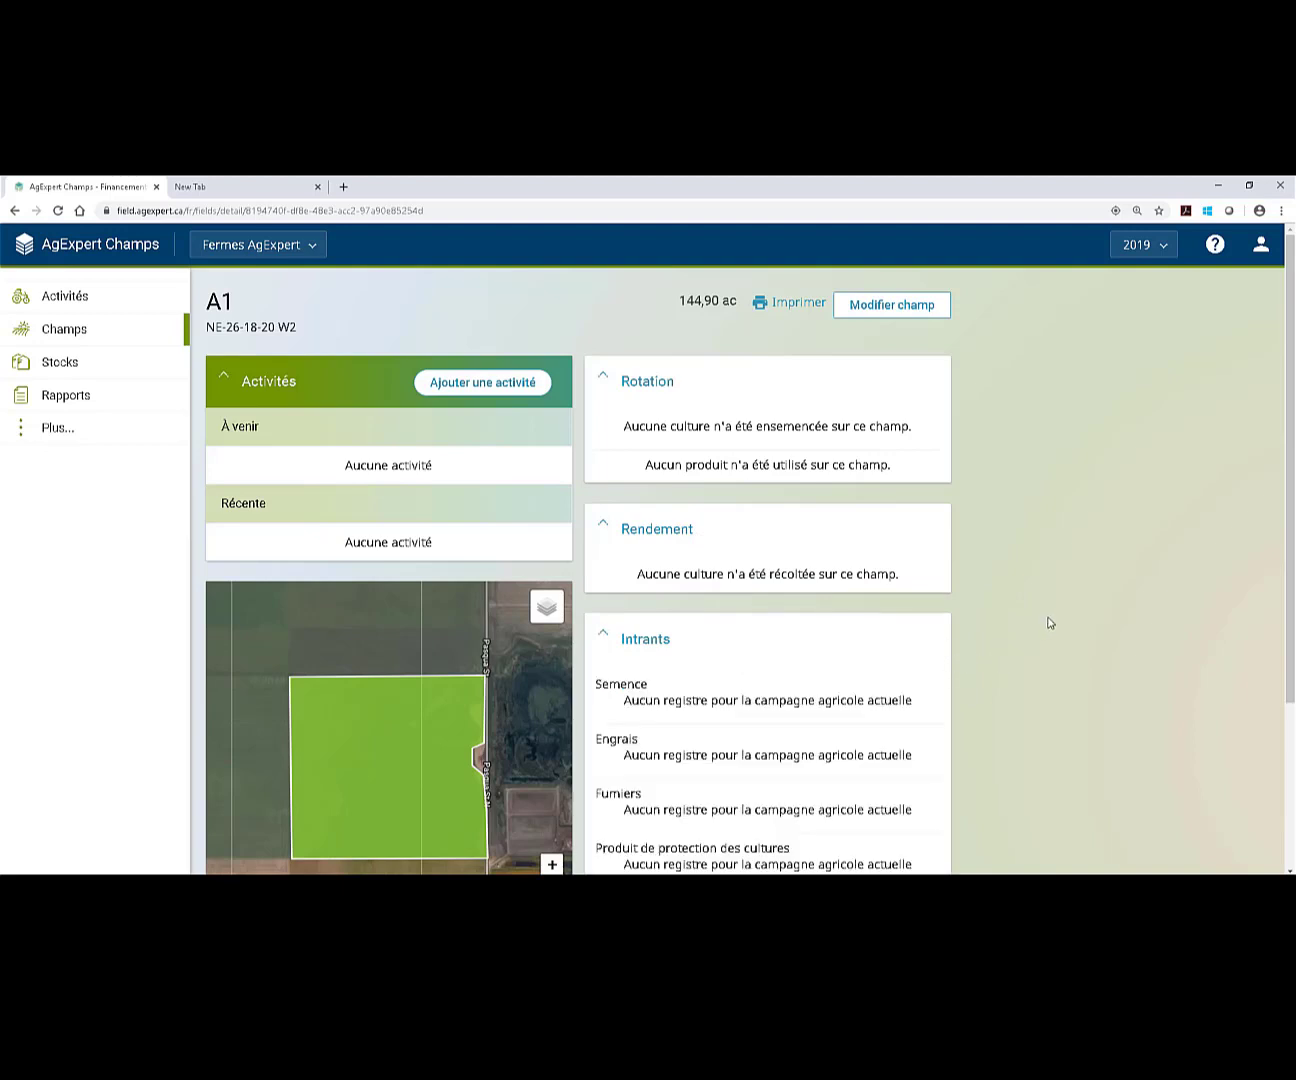
scroll(1048, 625, down, 1)
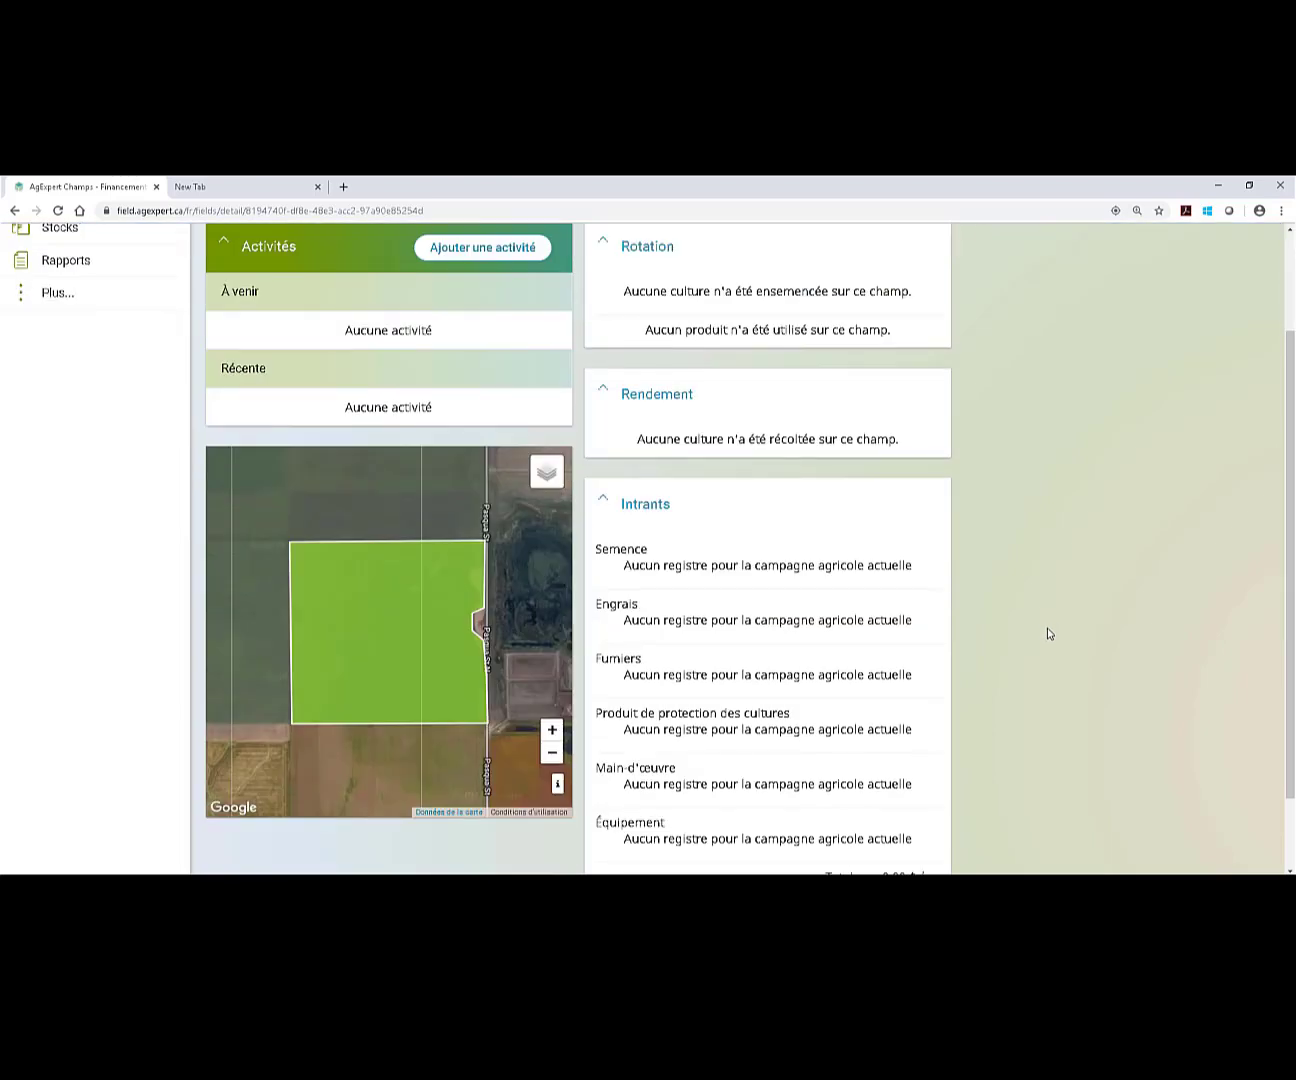
scroll(1046, 630, down, 1)
scroll(801, 538, up, 3)
scroll(450, 379, up, 1)
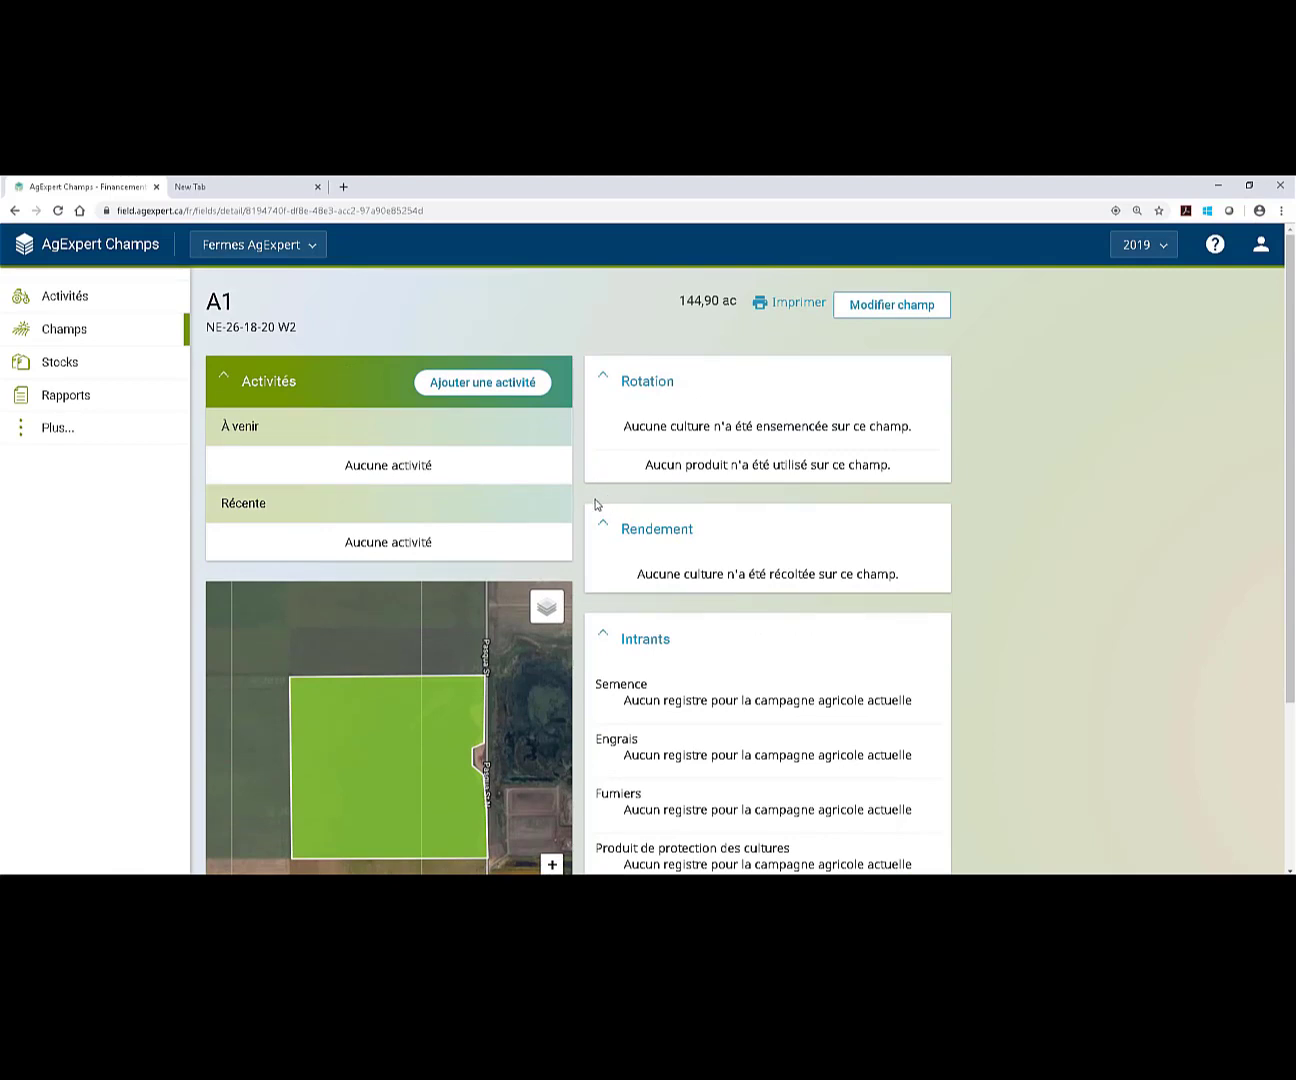
click(24, 244)
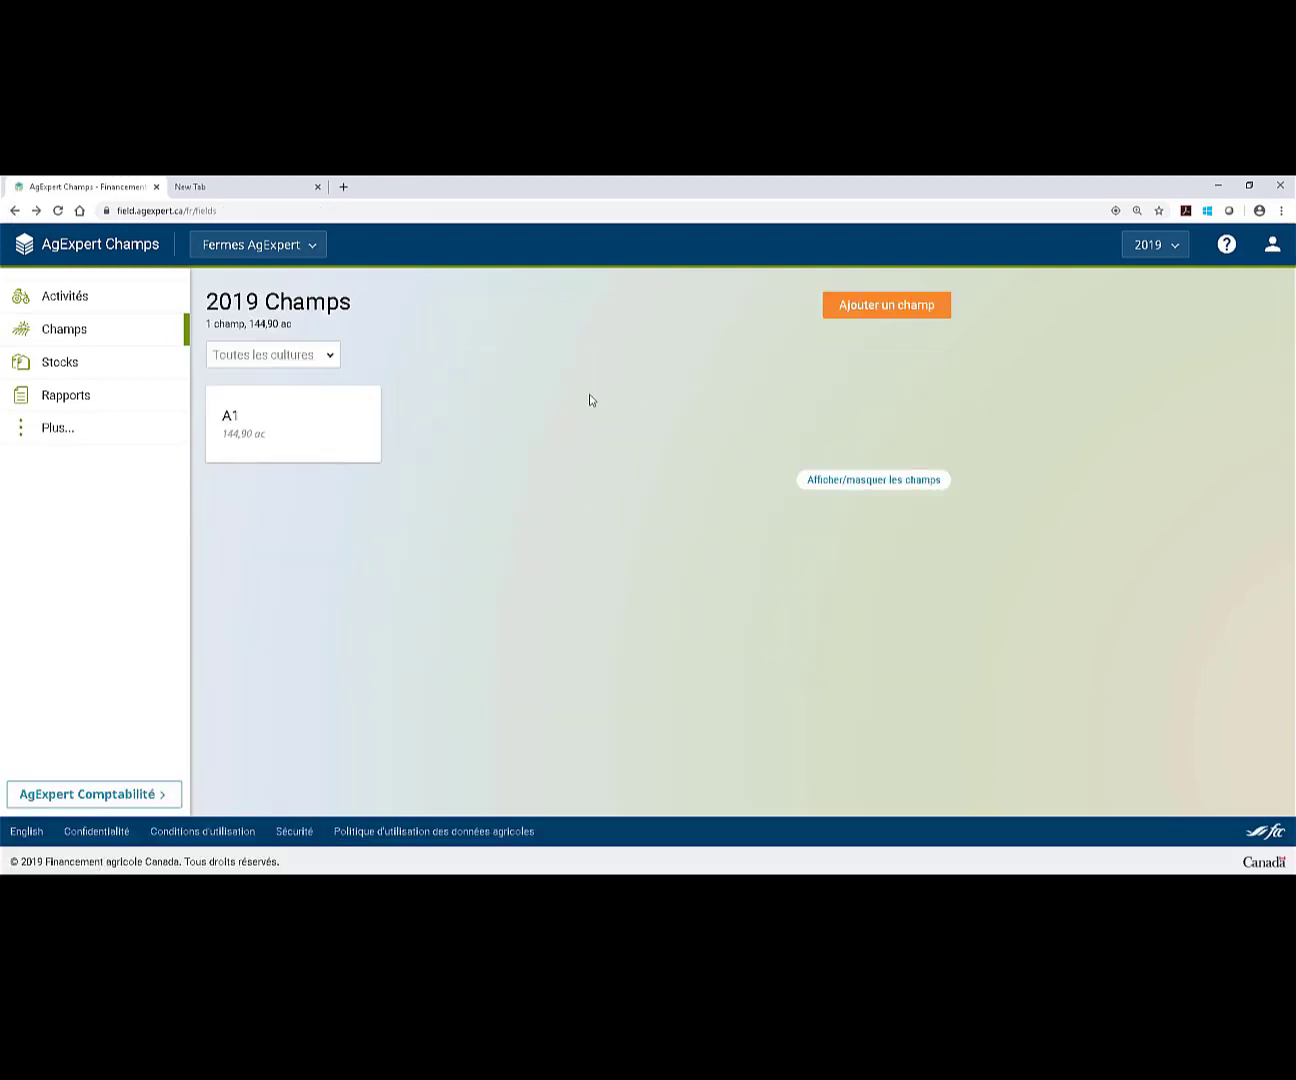
click(333, 365)
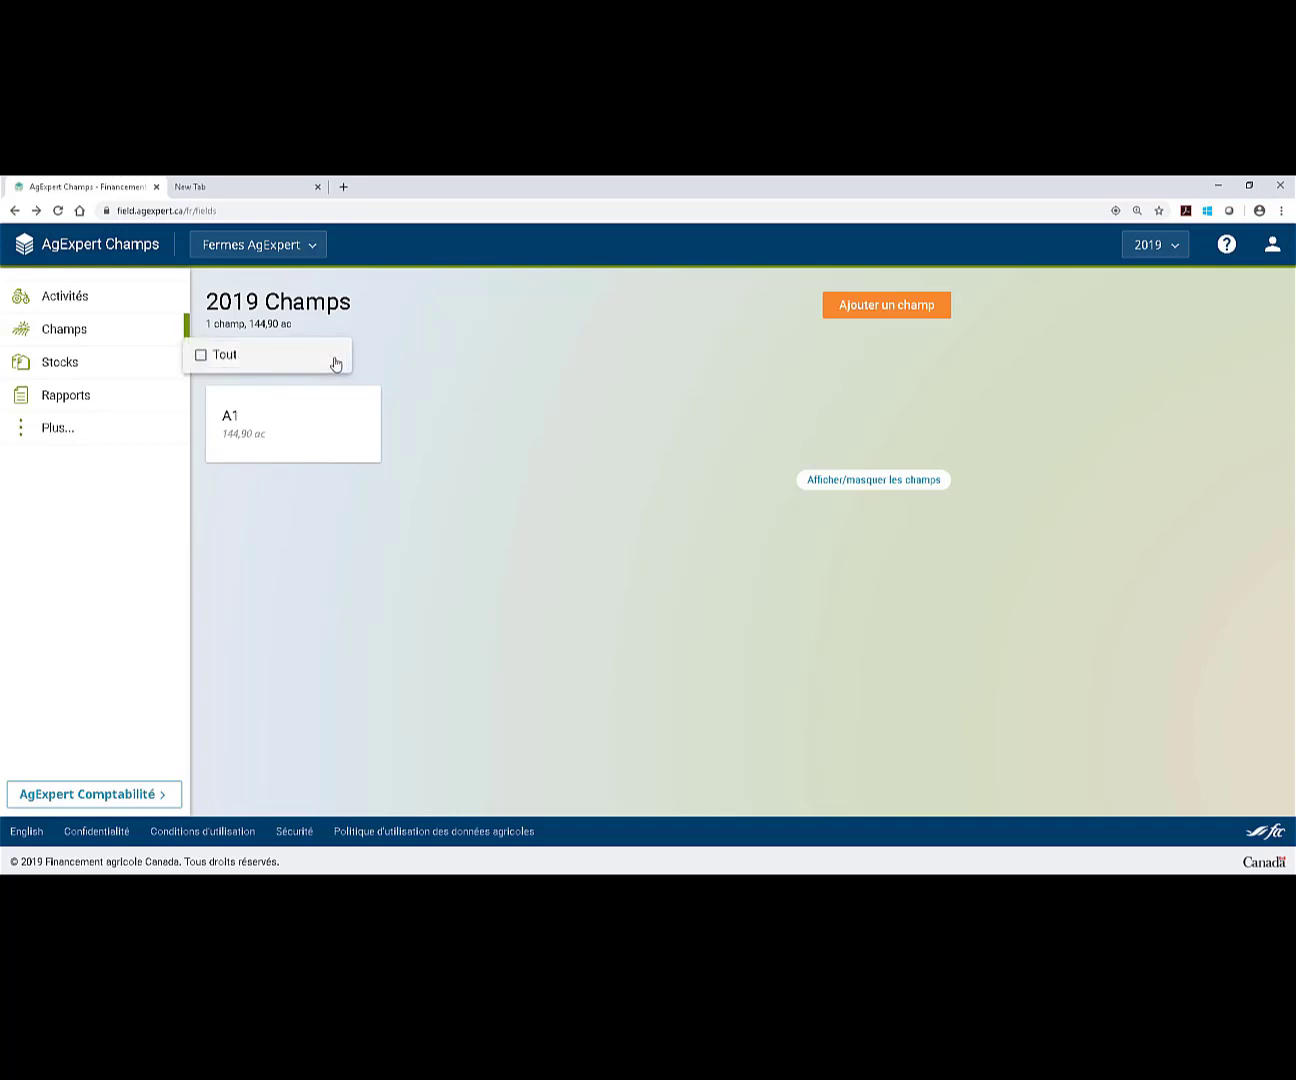
click(567, 367)
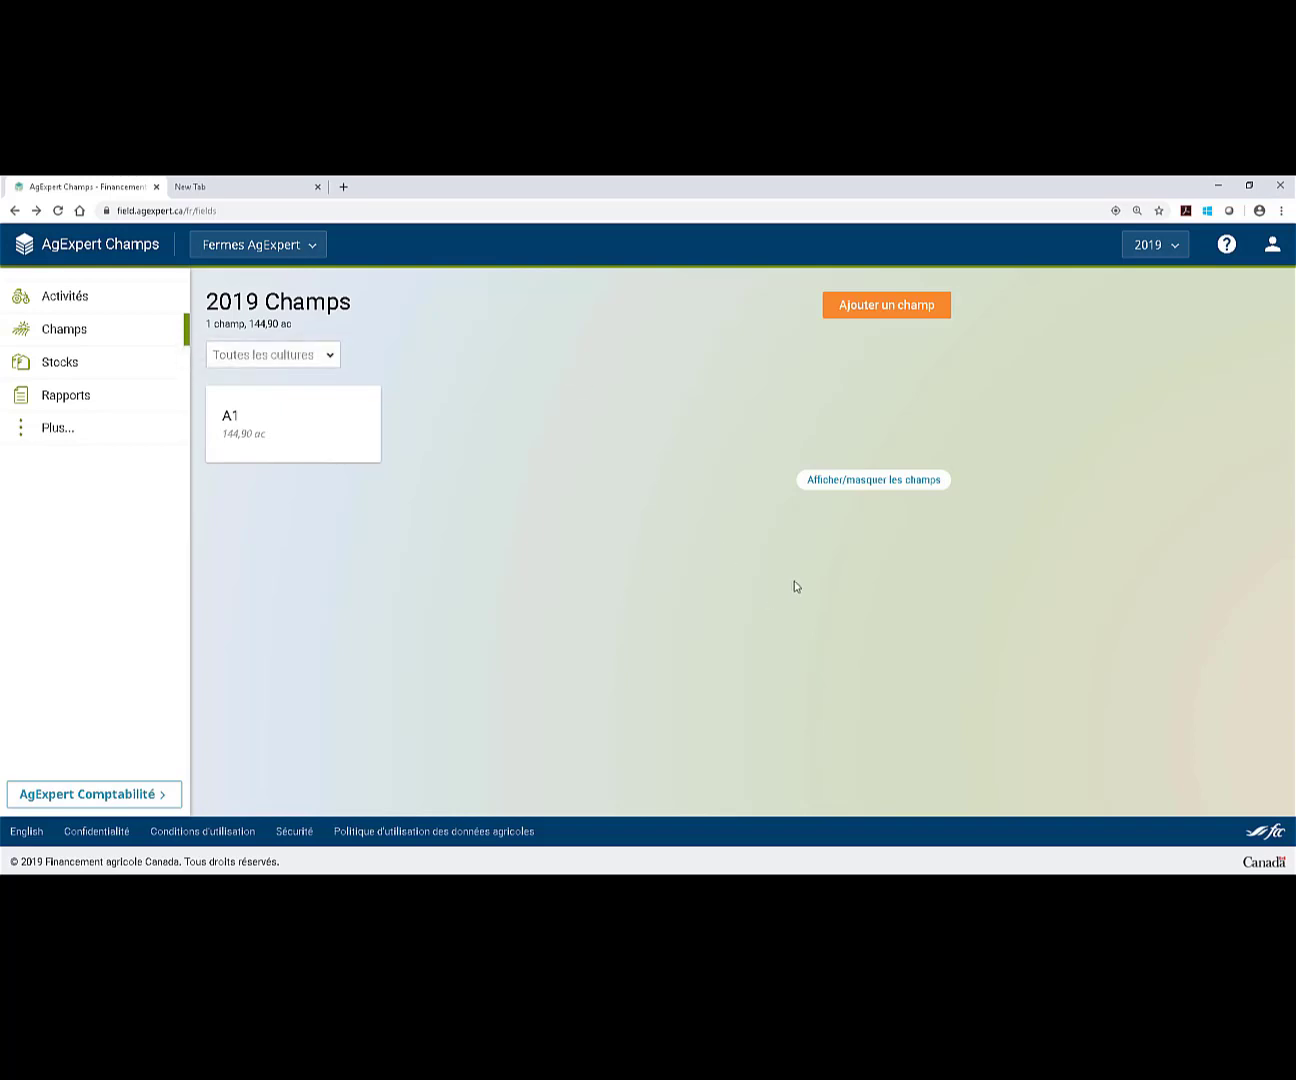
click(919, 486)
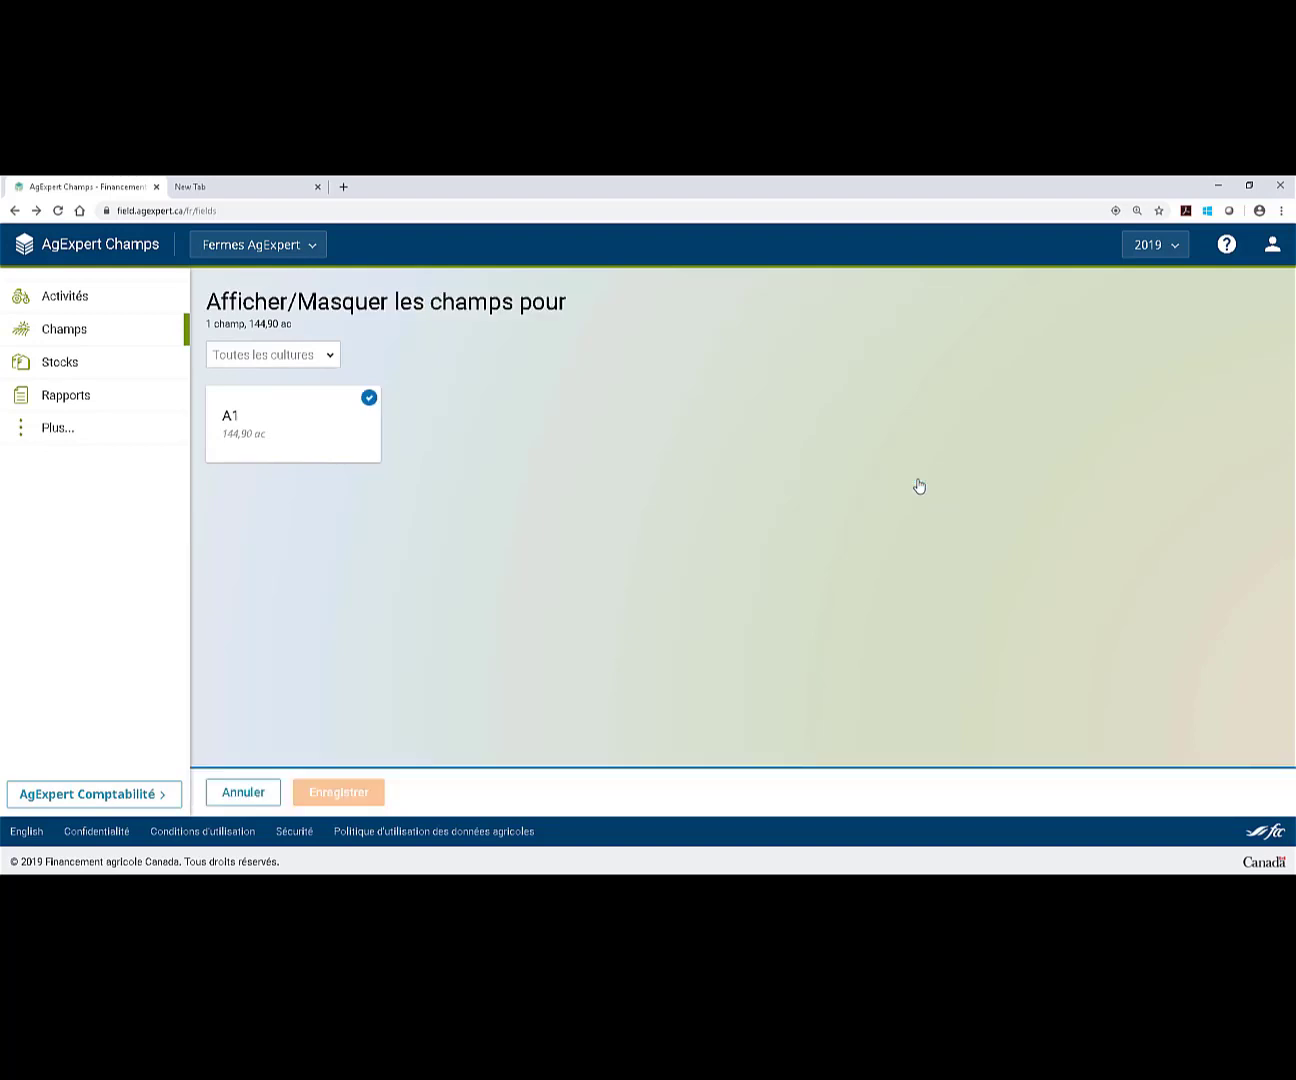
click(369, 398)
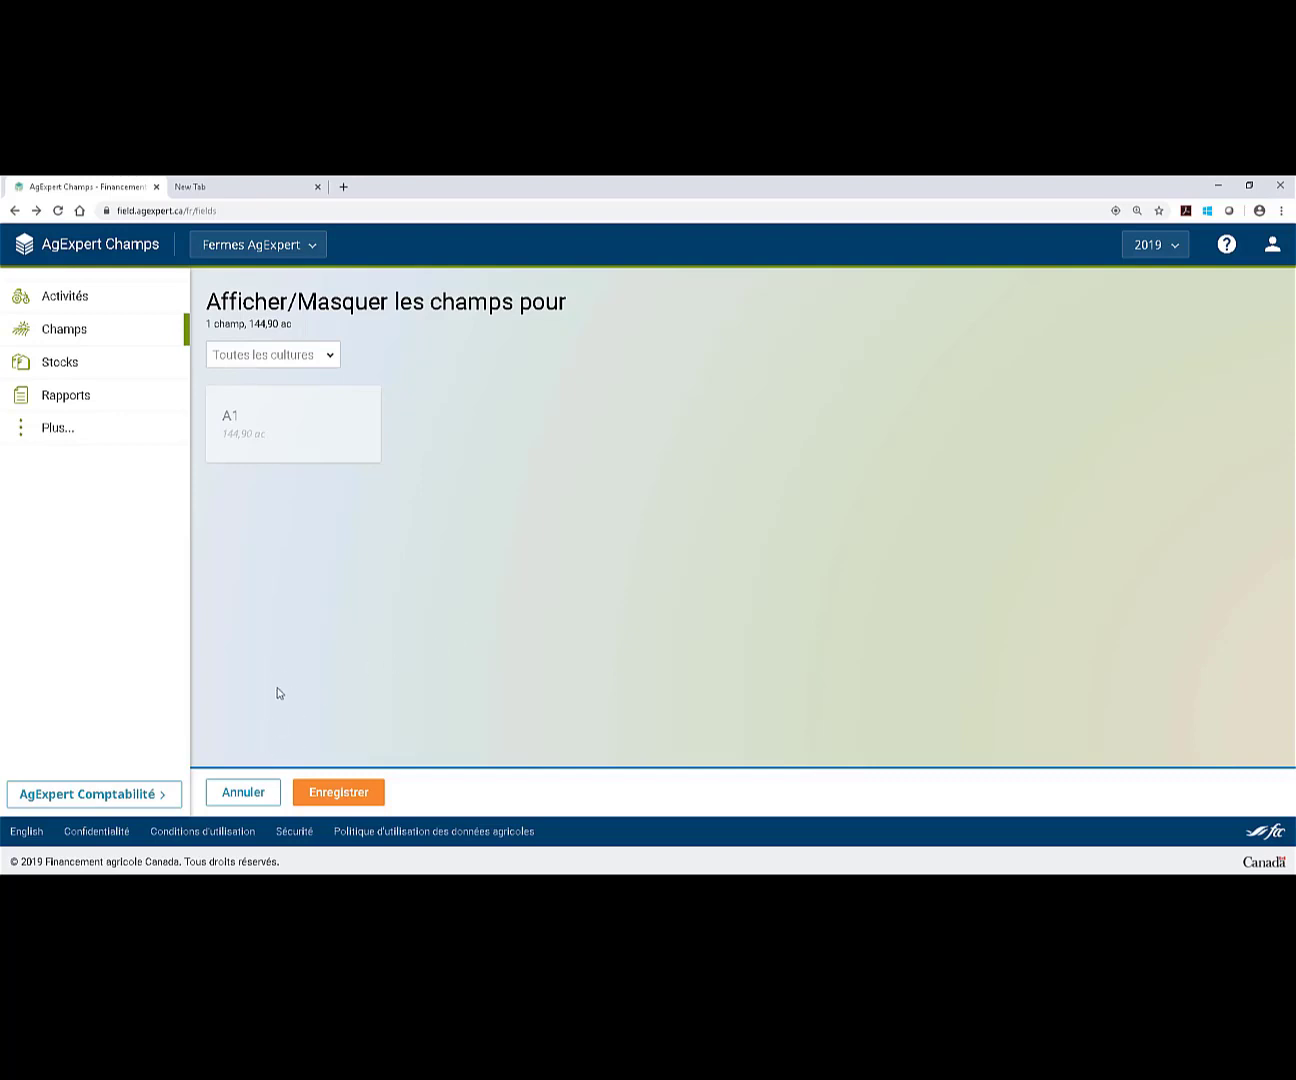
click(236, 790)
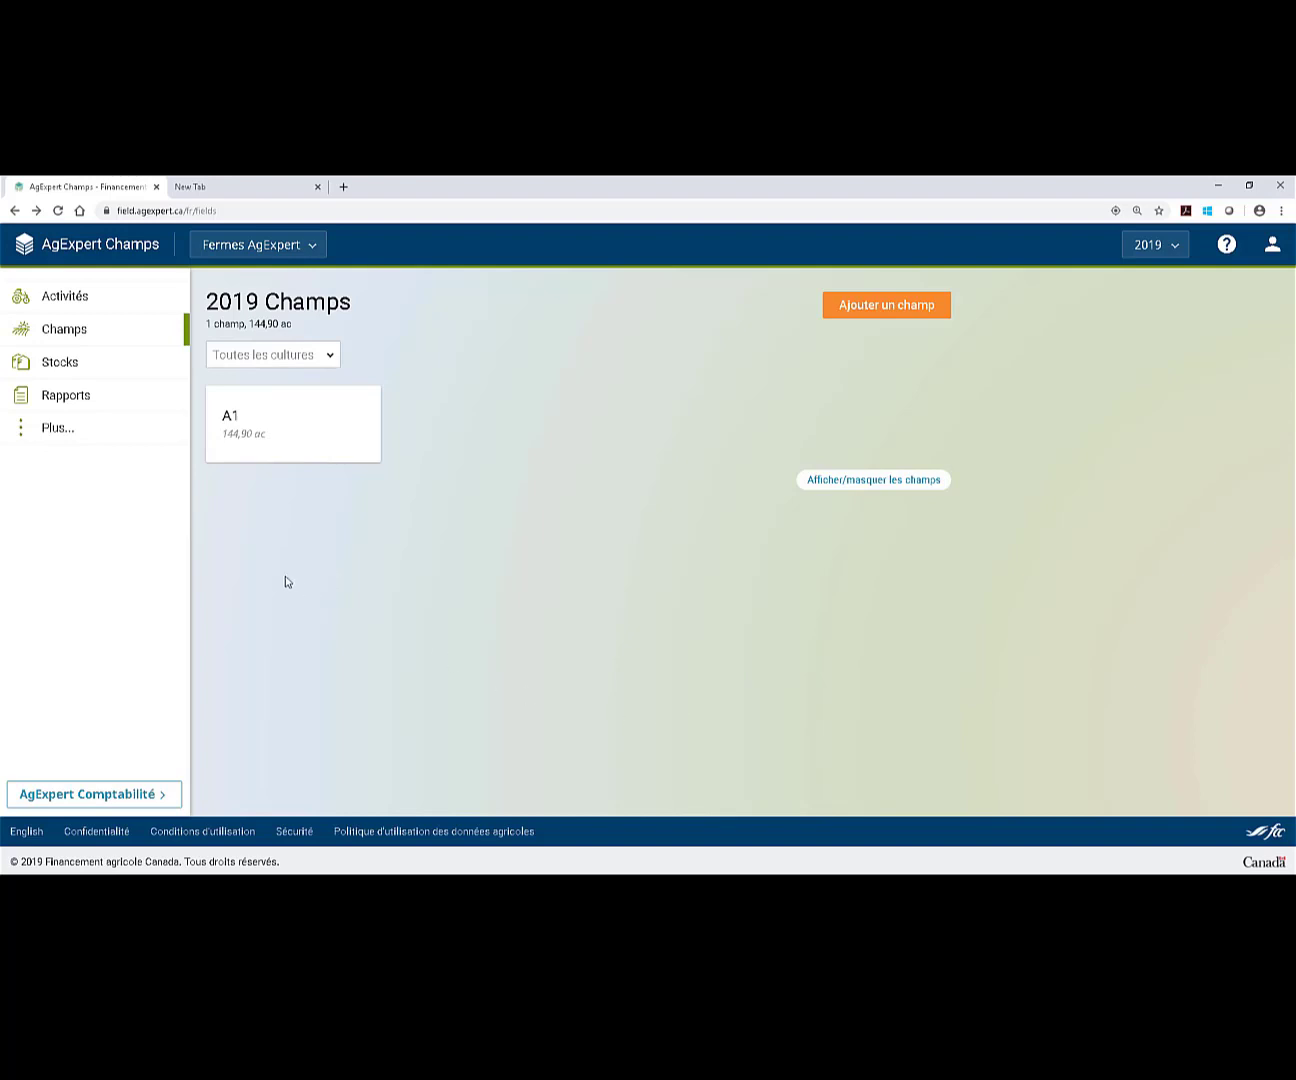
Start a new seed on the 2019 Inputs page with BLÉ as its crop.
click(89, 437)
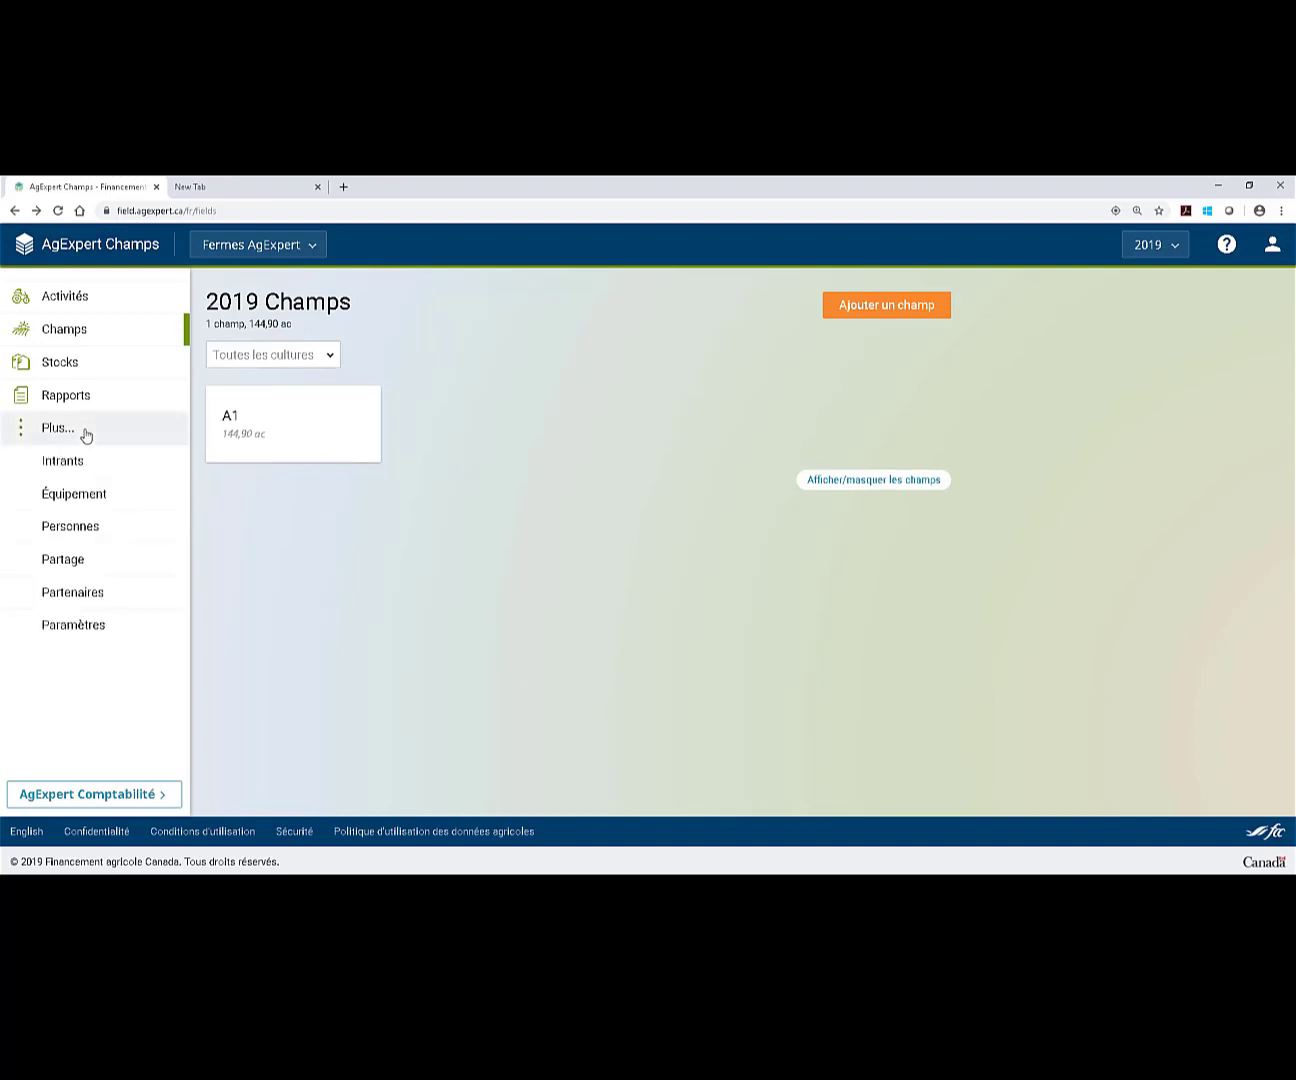
click(127, 463)
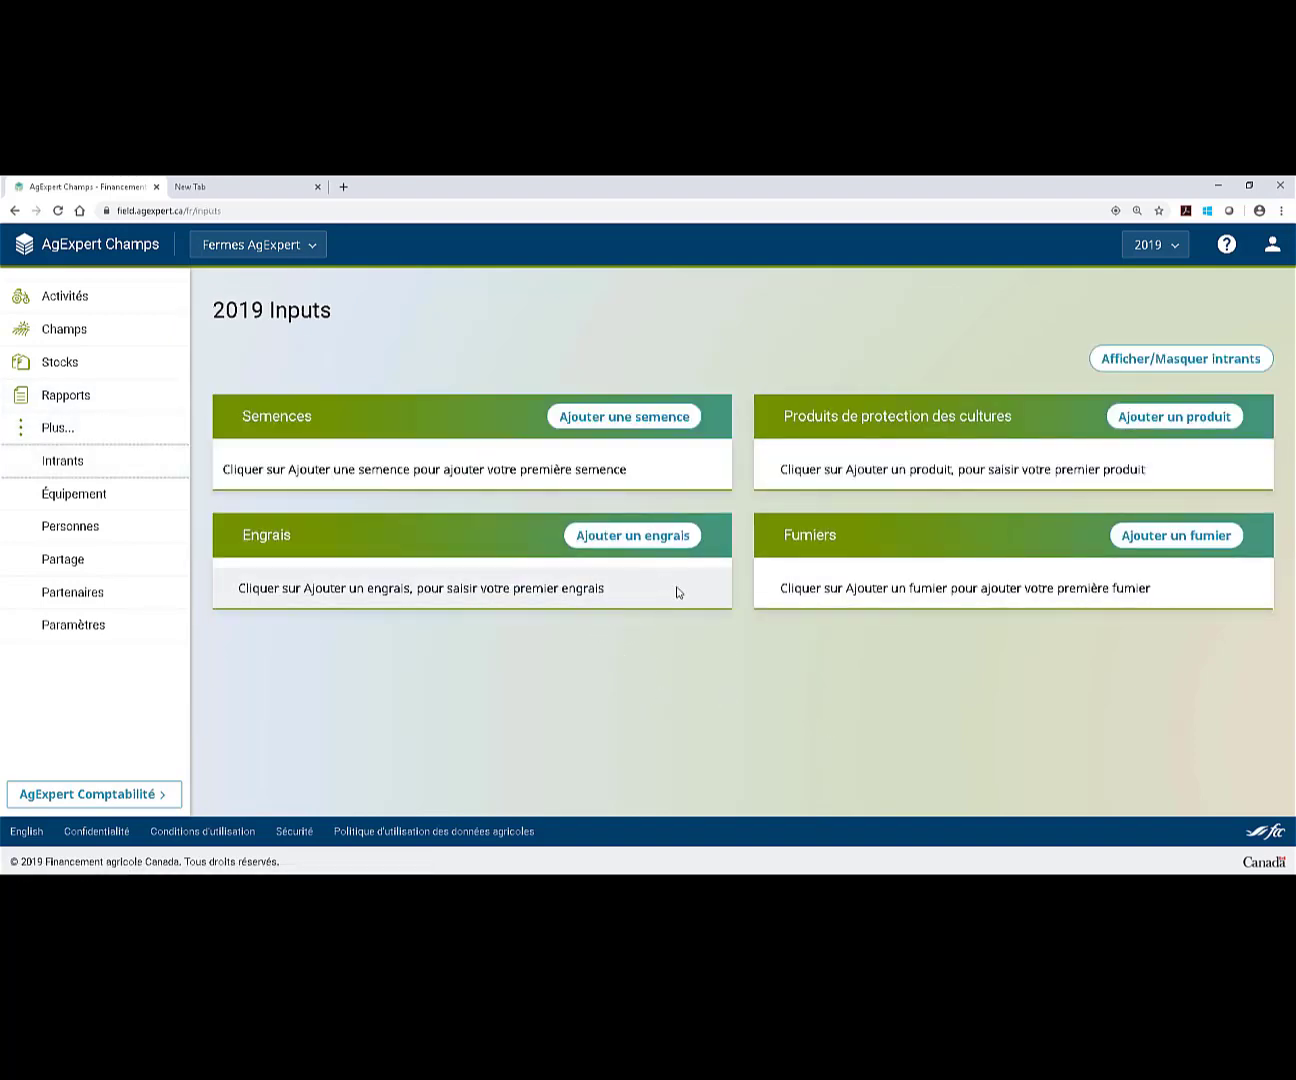
click(645, 421)
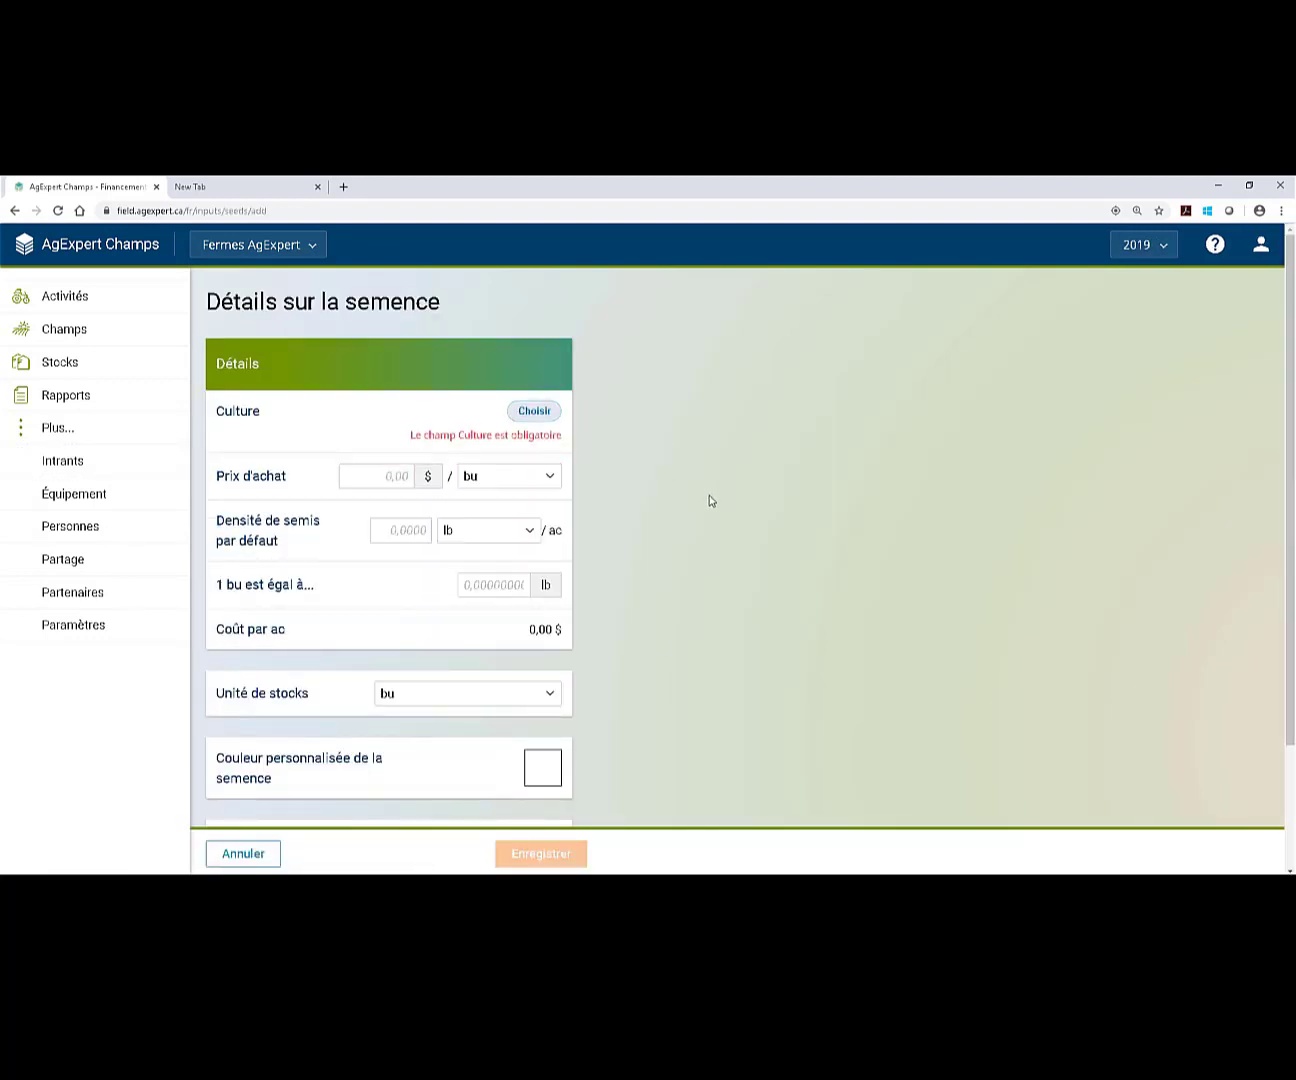
click(524, 418)
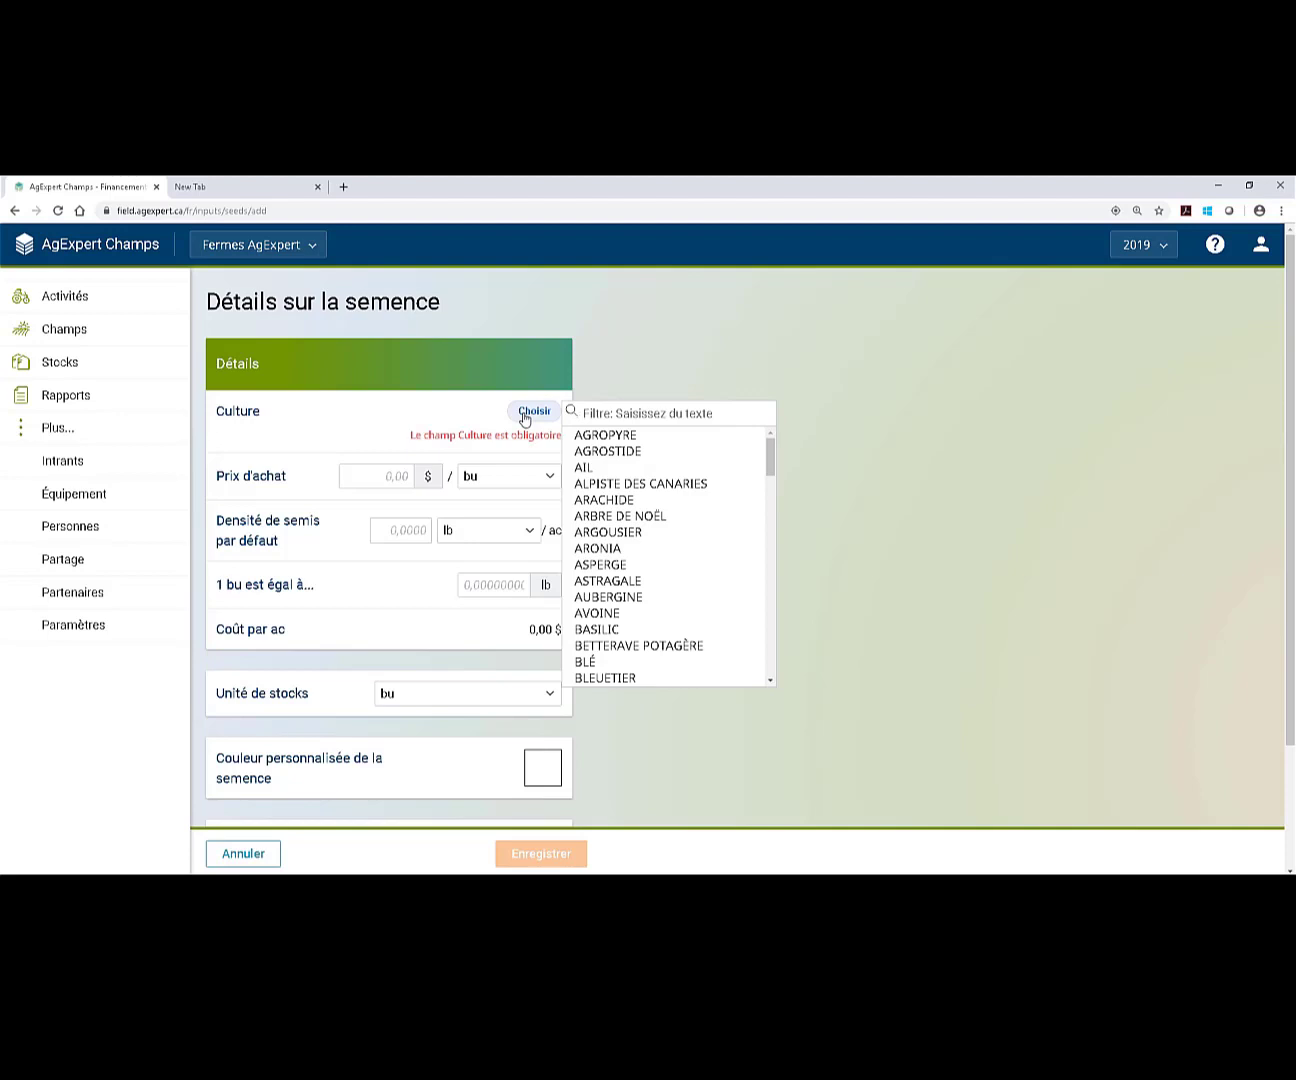
scroll(726, 501, down, 2)
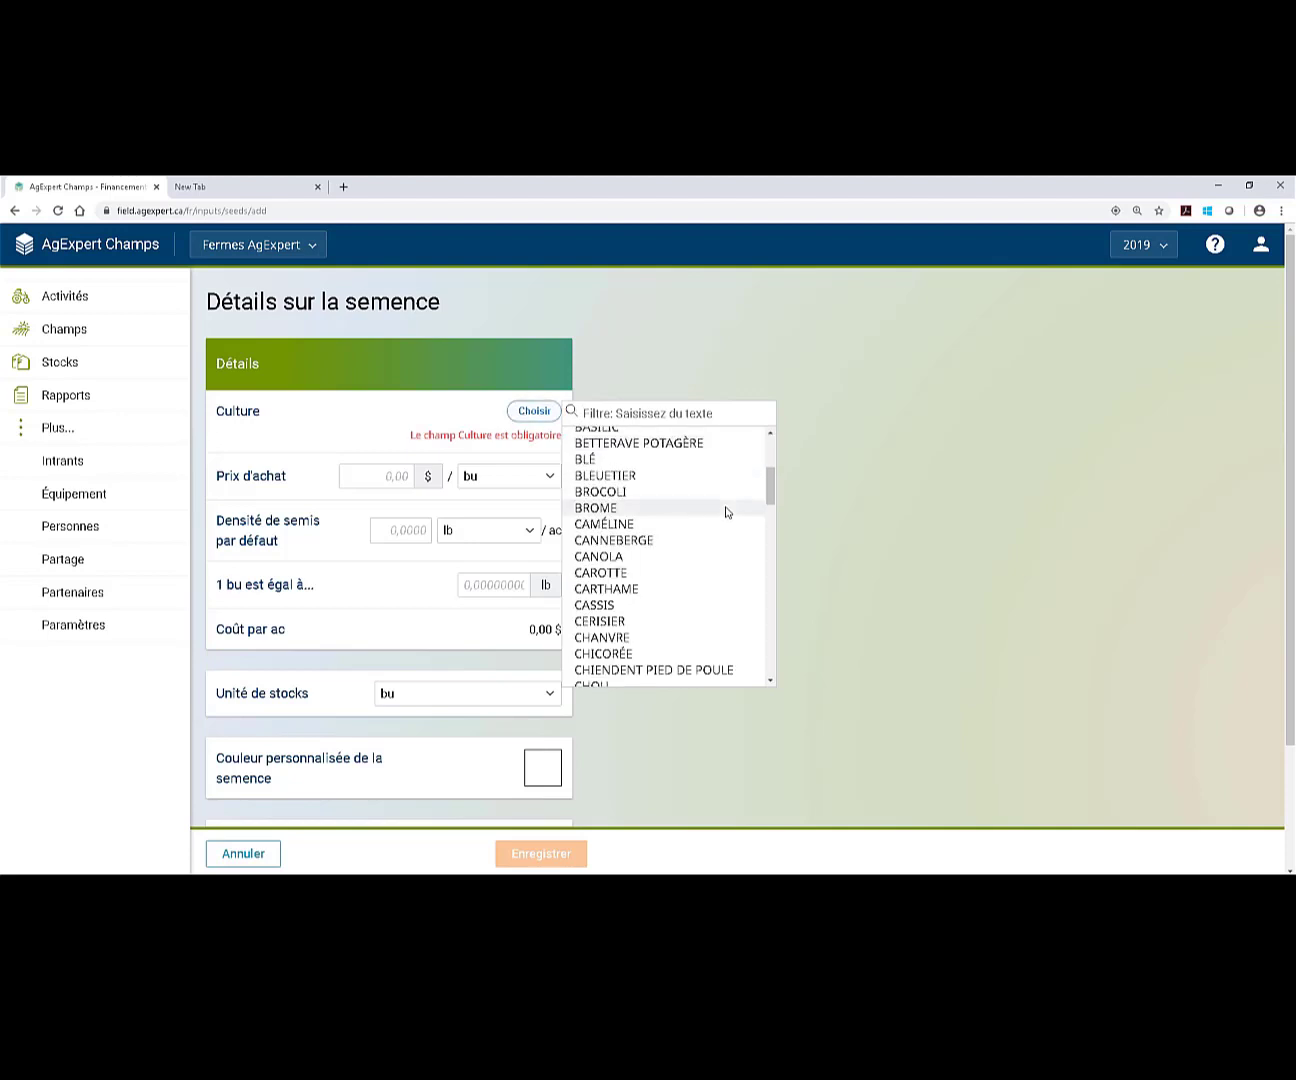
click(599, 459)
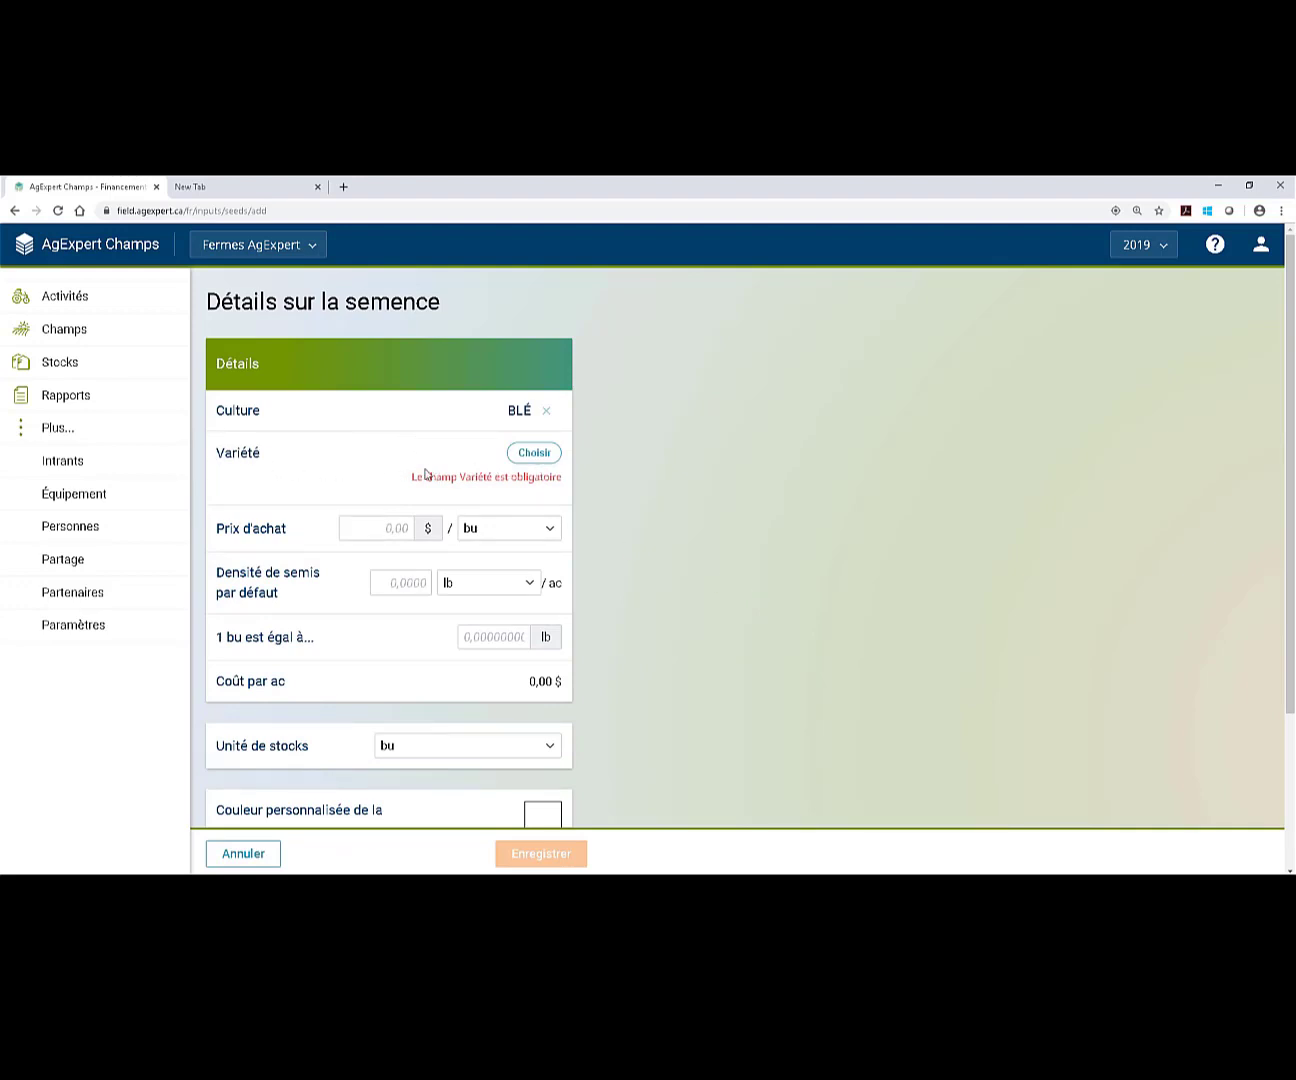
Choose FUNDULEA as the wheat variety, replacing a mistaken FURANO pick.
click(537, 456)
drag(864, 495, 827, 602)
scroll(827, 601, down, 3)
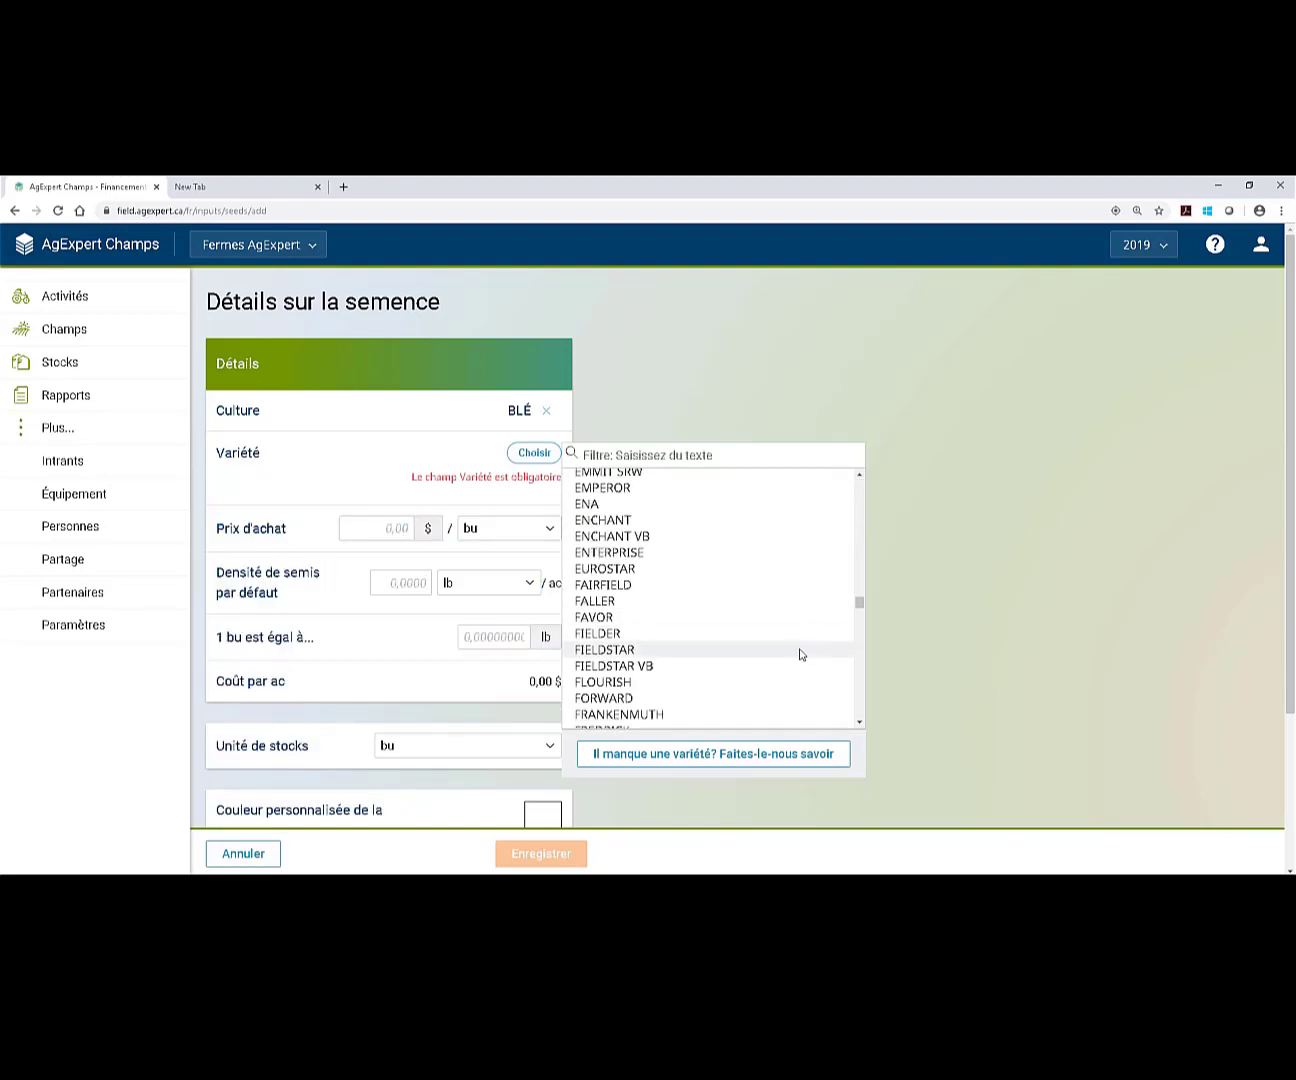
scroll(807, 642, down, 1)
scroll(778, 690, down, 2)
click(690, 708)
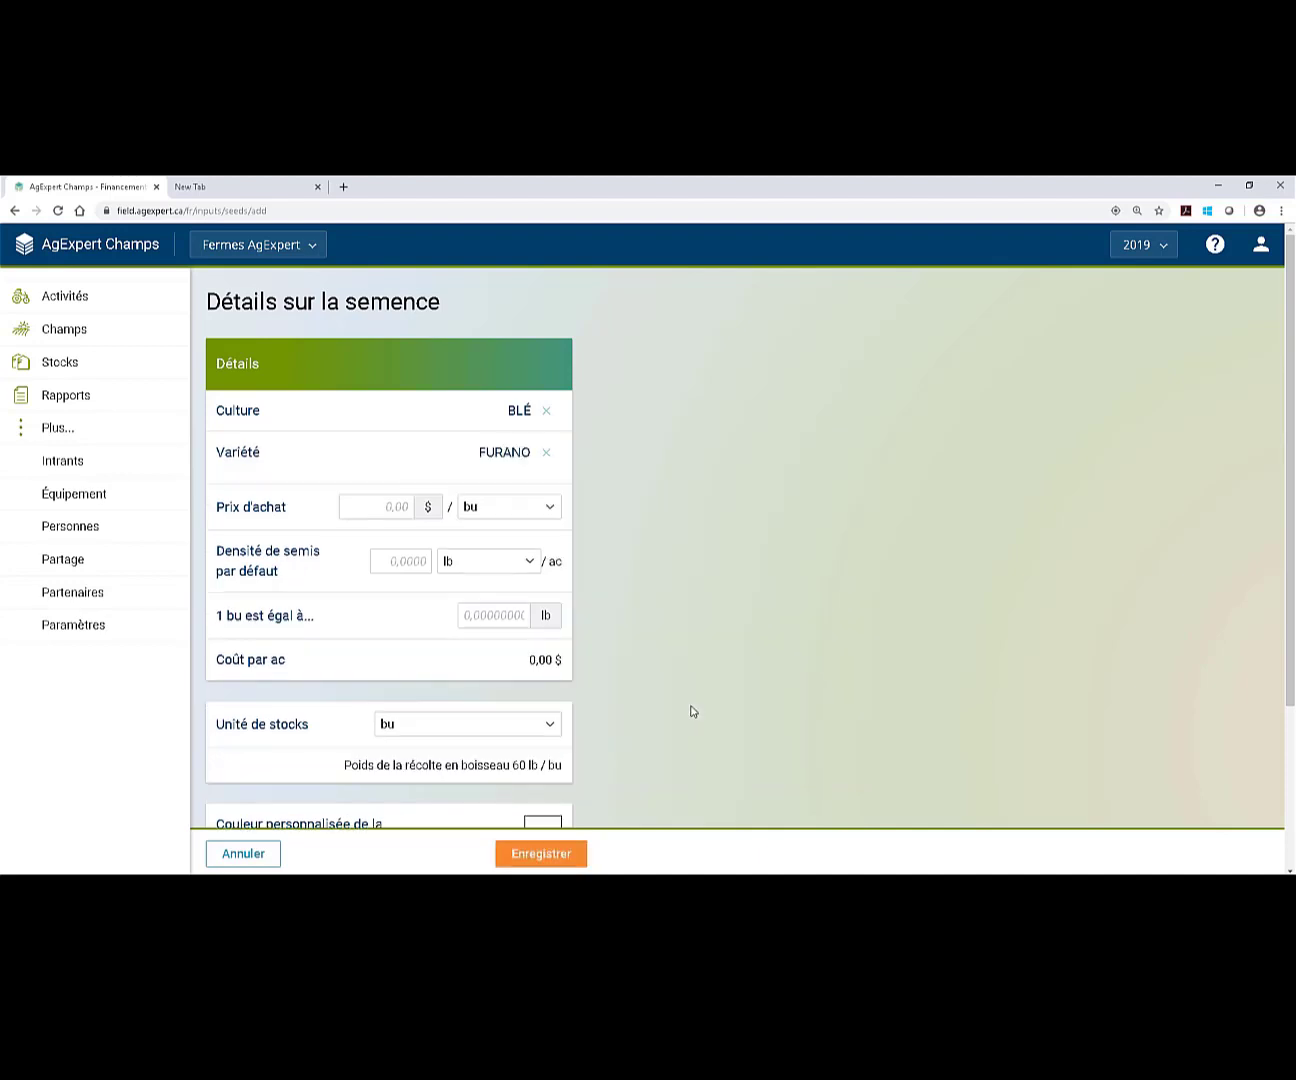
click(547, 453)
click(542, 457)
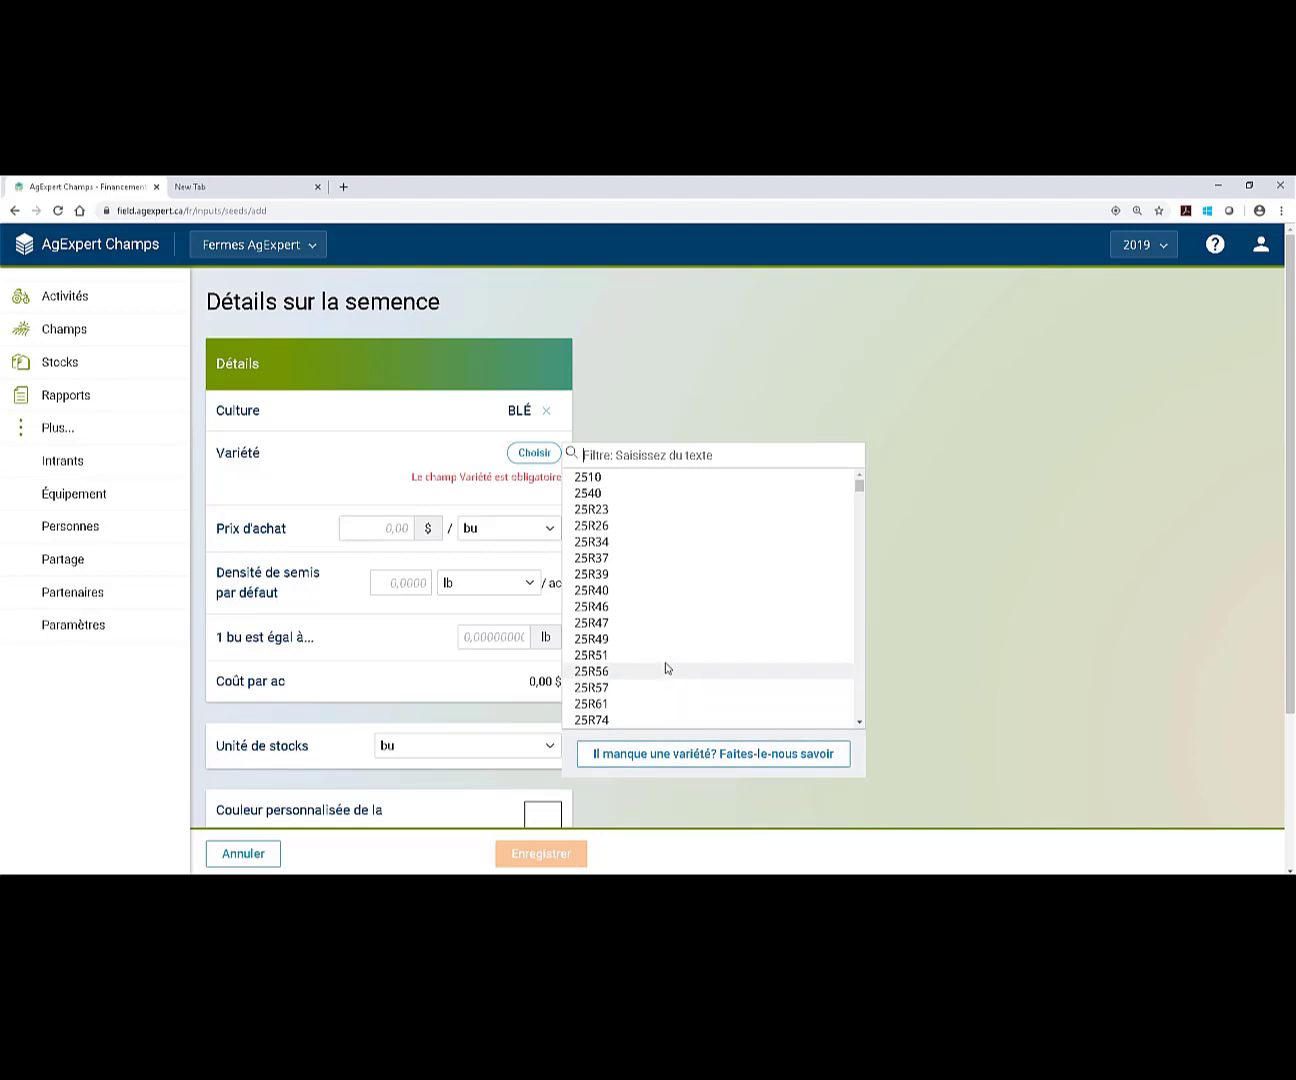
scroll(665, 669, down, 5)
drag(858, 490, 855, 607)
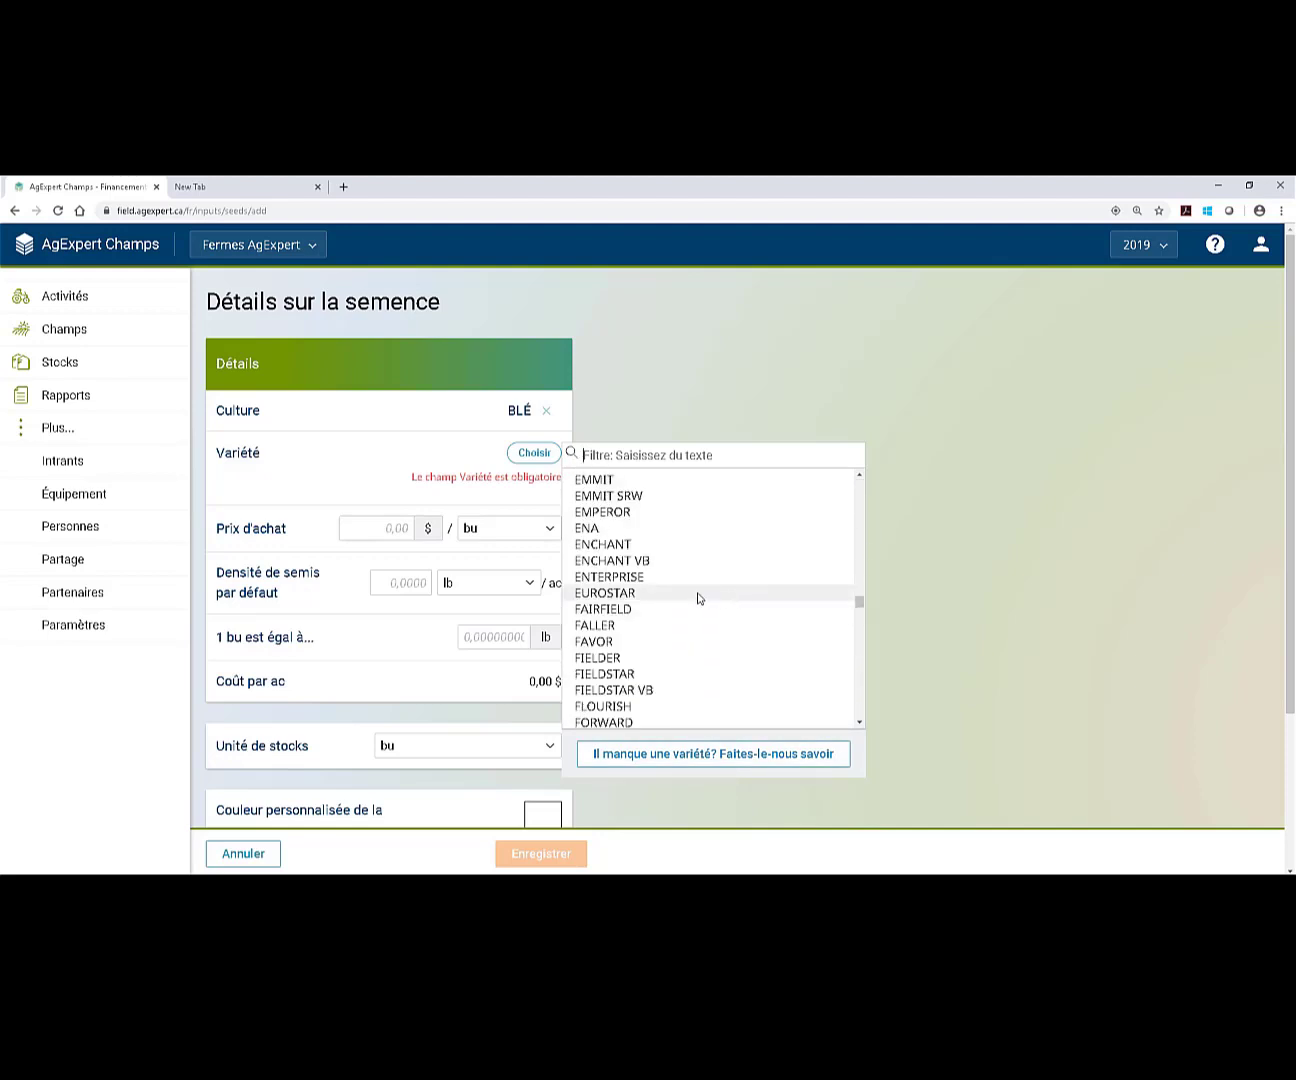
scroll(673, 712, down, 2)
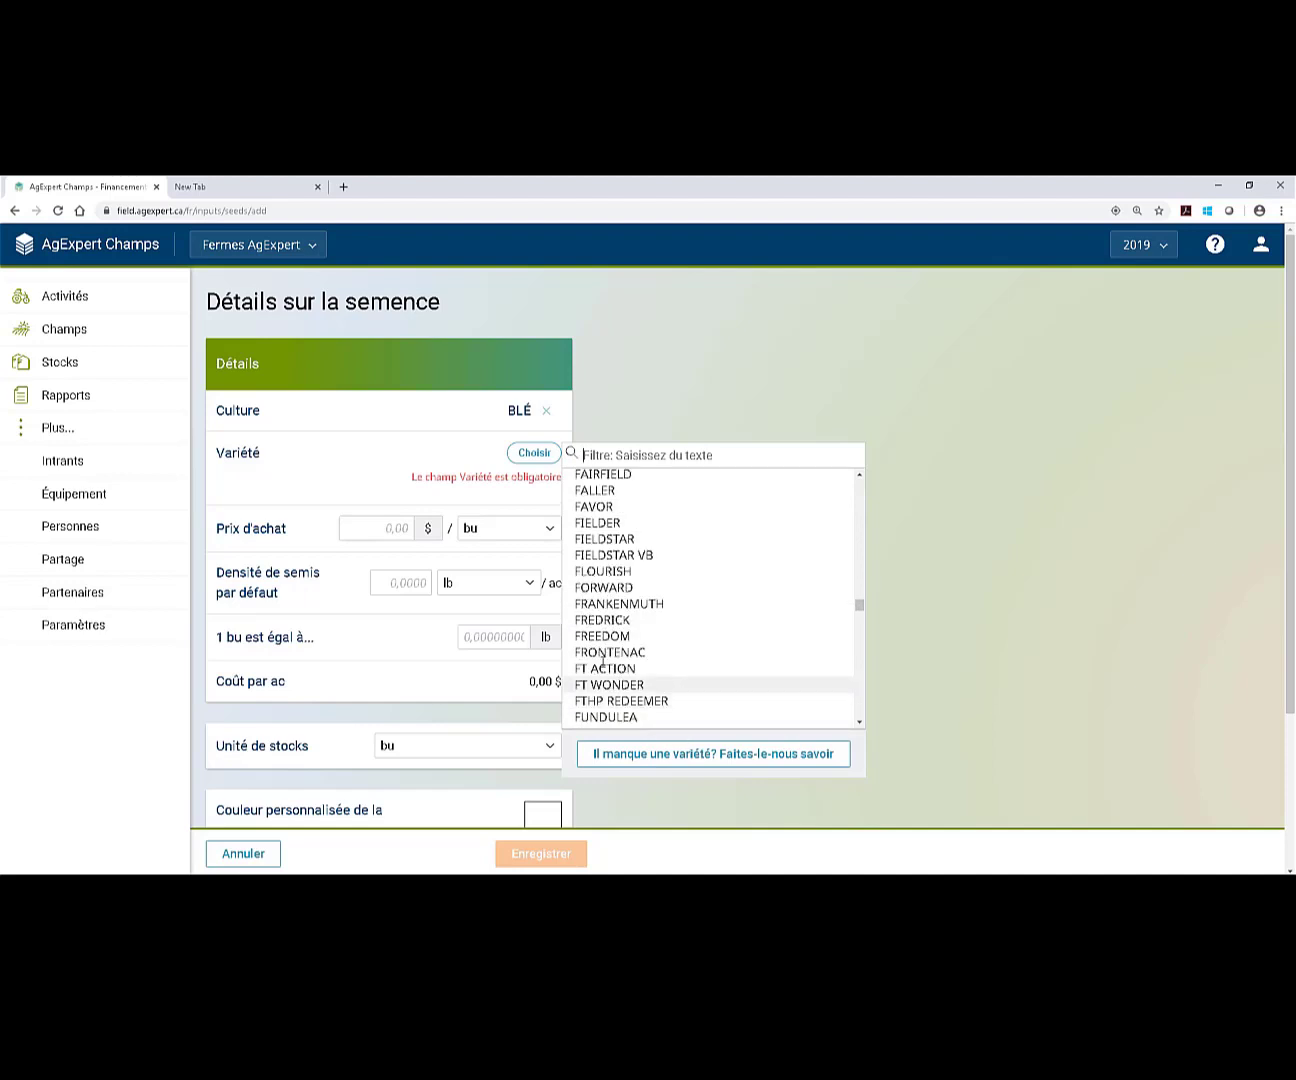
scroll(720, 687, down, 2)
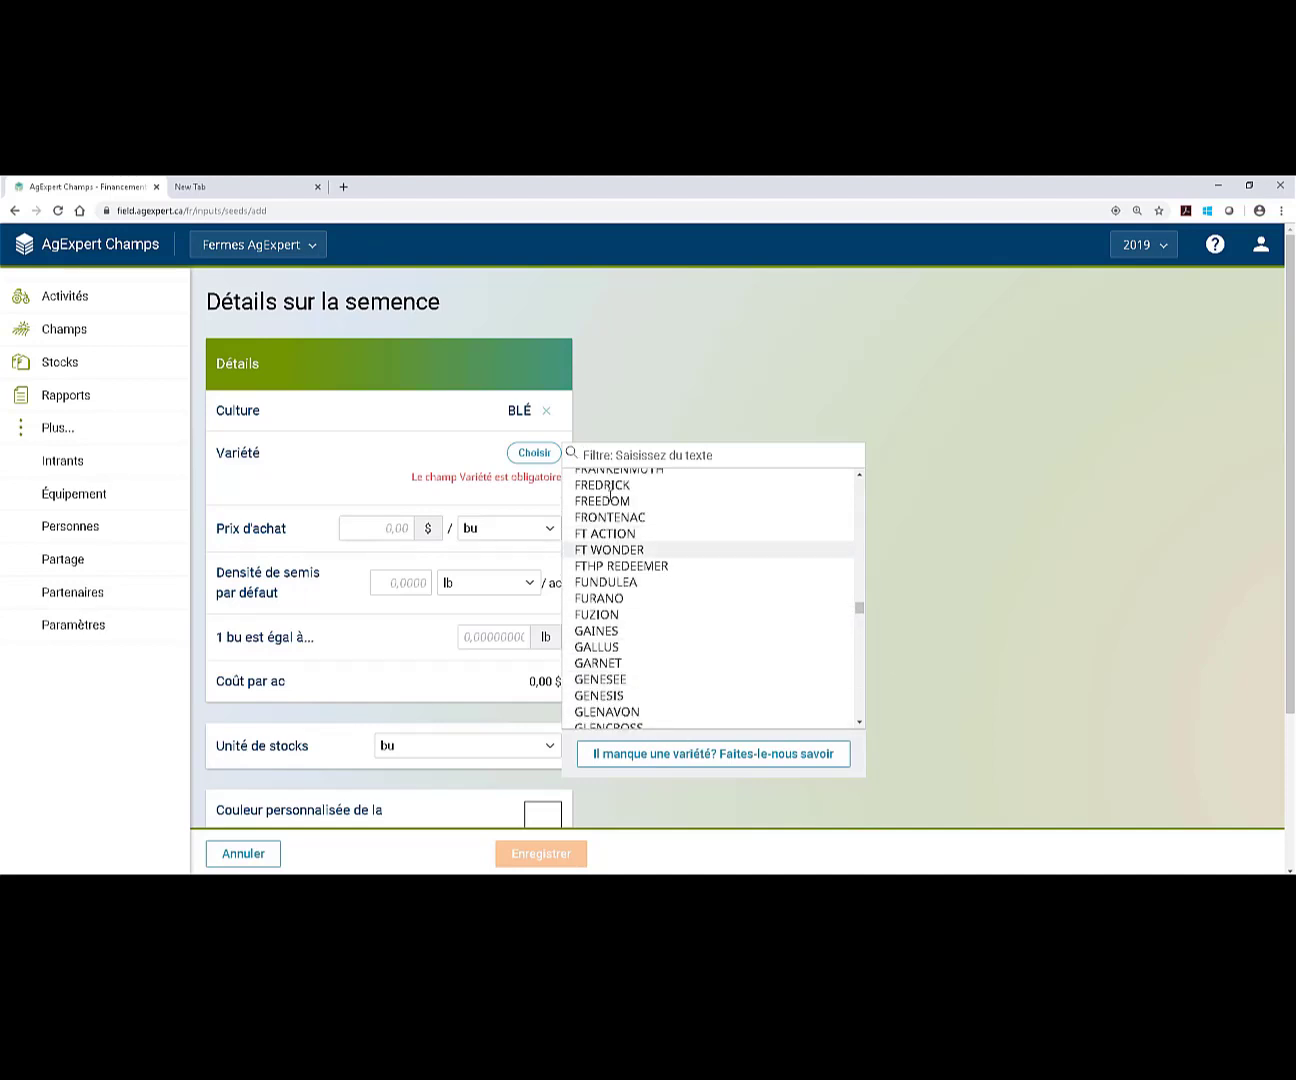
scroll(665, 570, up, 1)
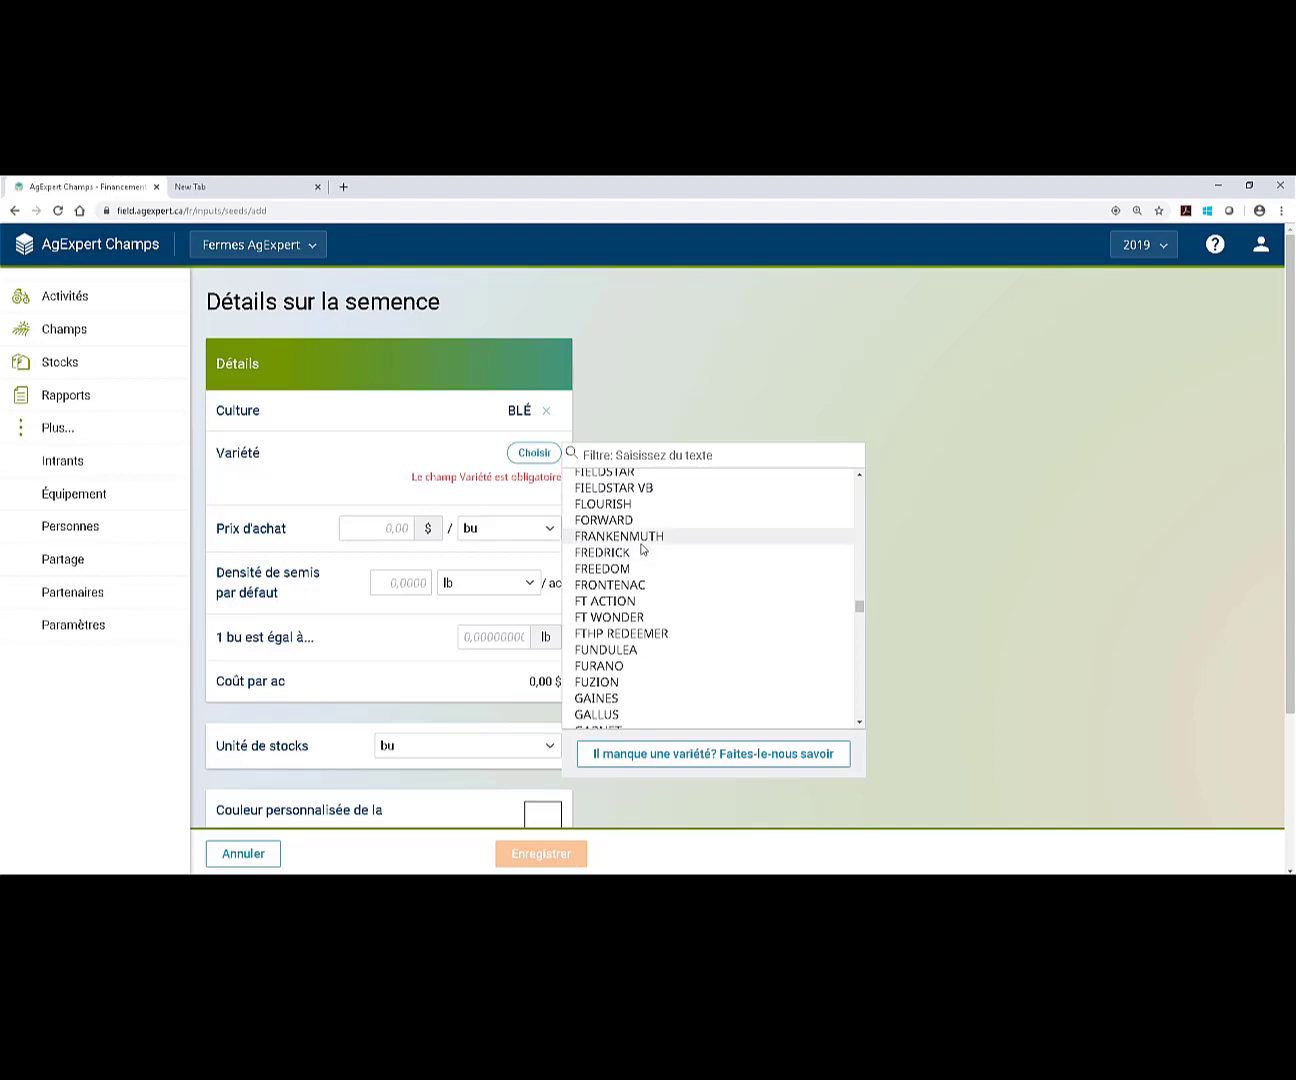
click(633, 650)
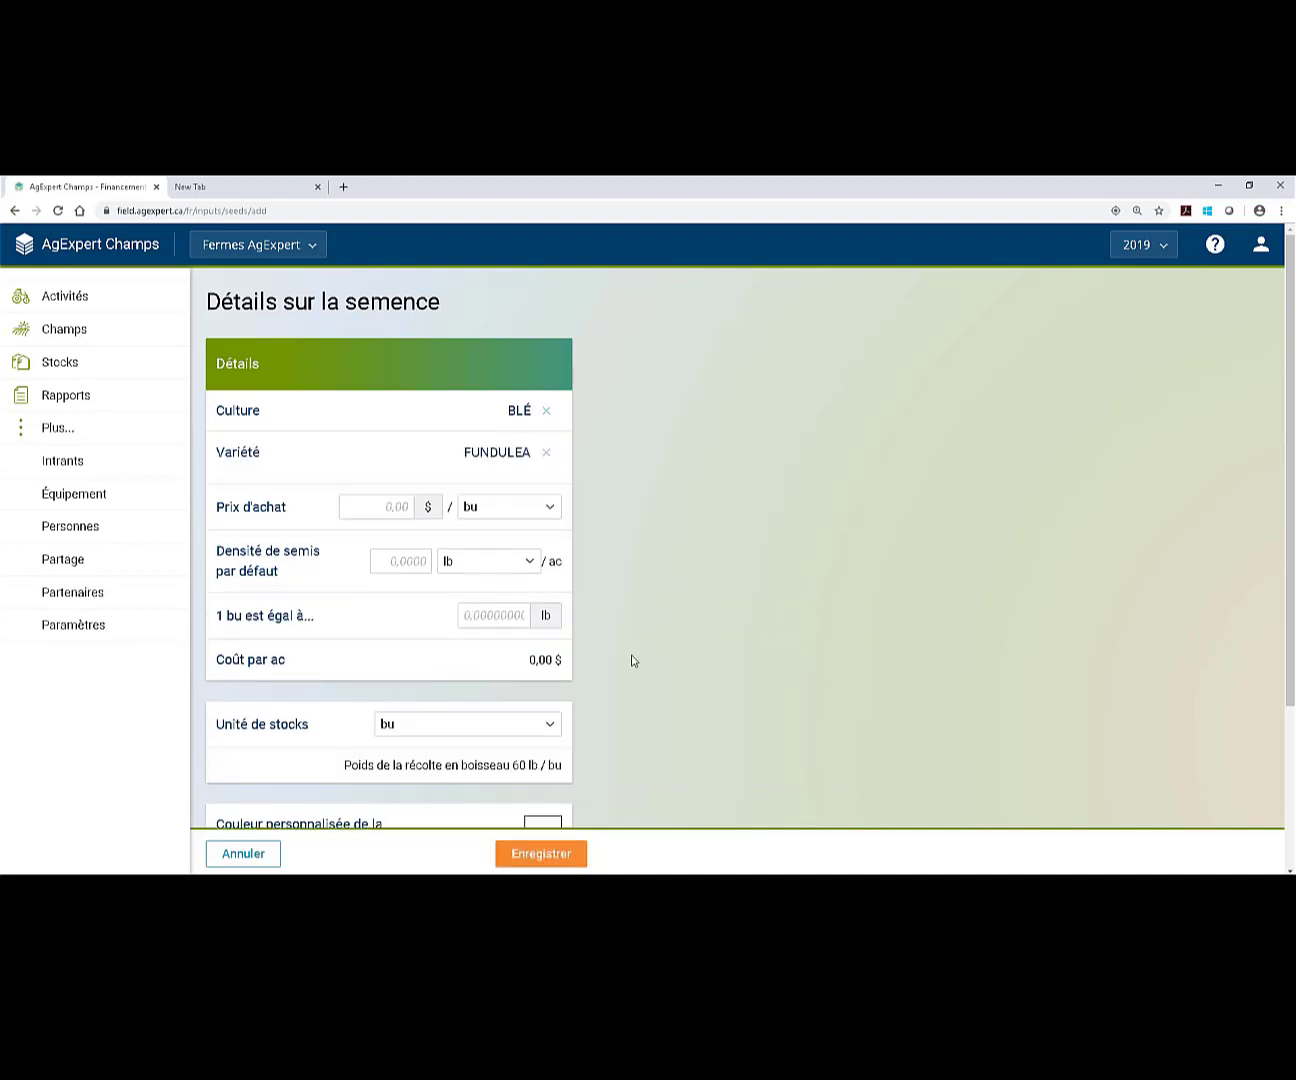
Pass over the price and bu conversion fields and set the seed's custom colour to yellow.
click(366, 512)
scroll(713, 569, down, 1)
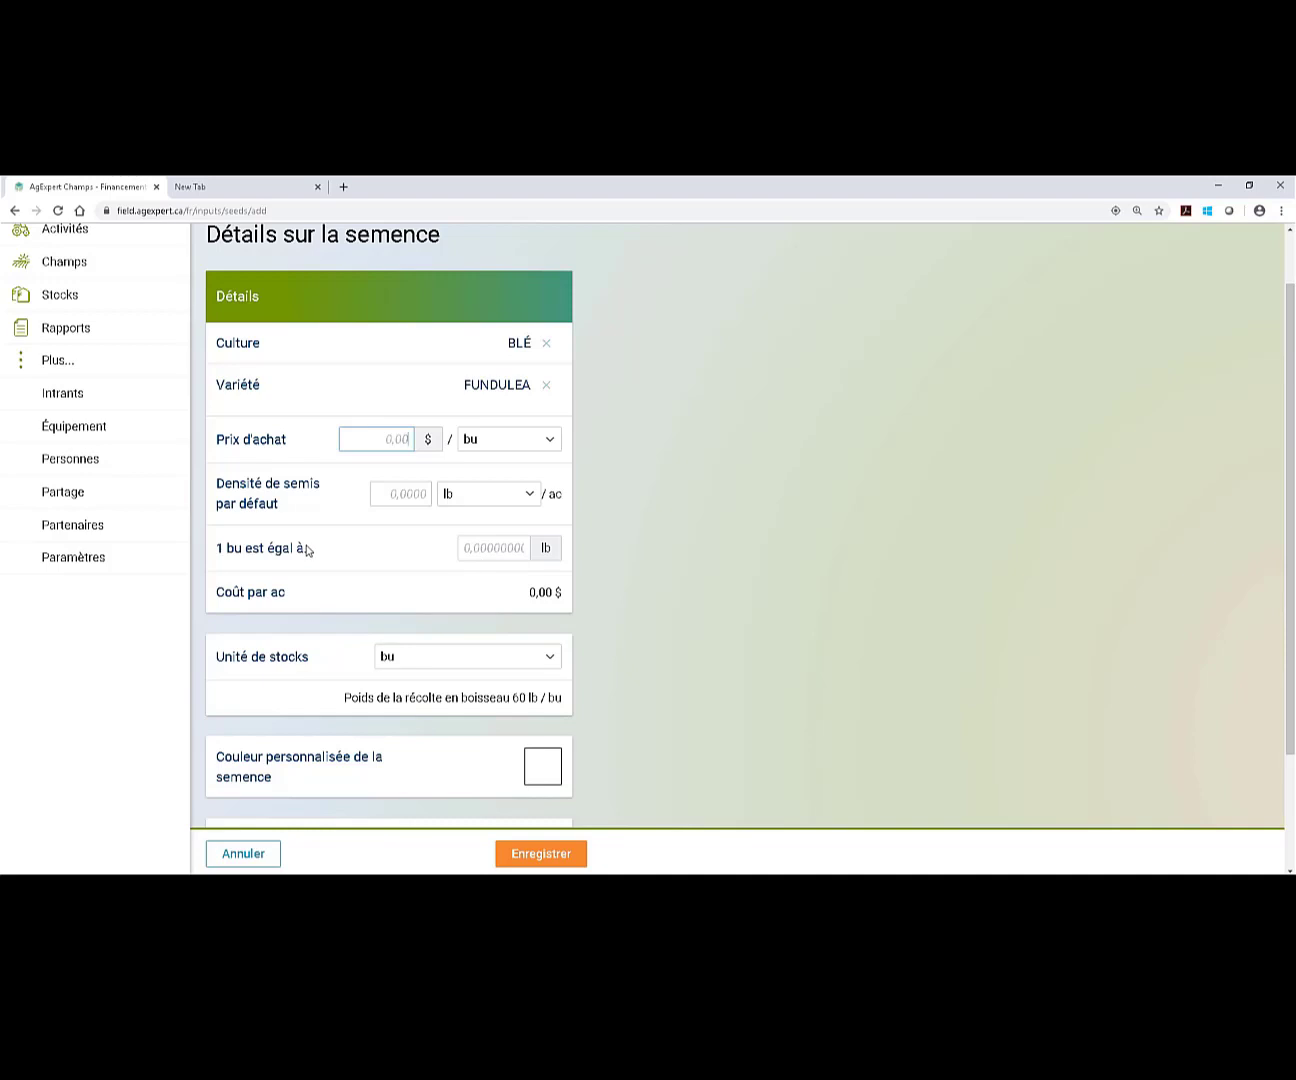
click(491, 545)
scroll(682, 617, down, 1)
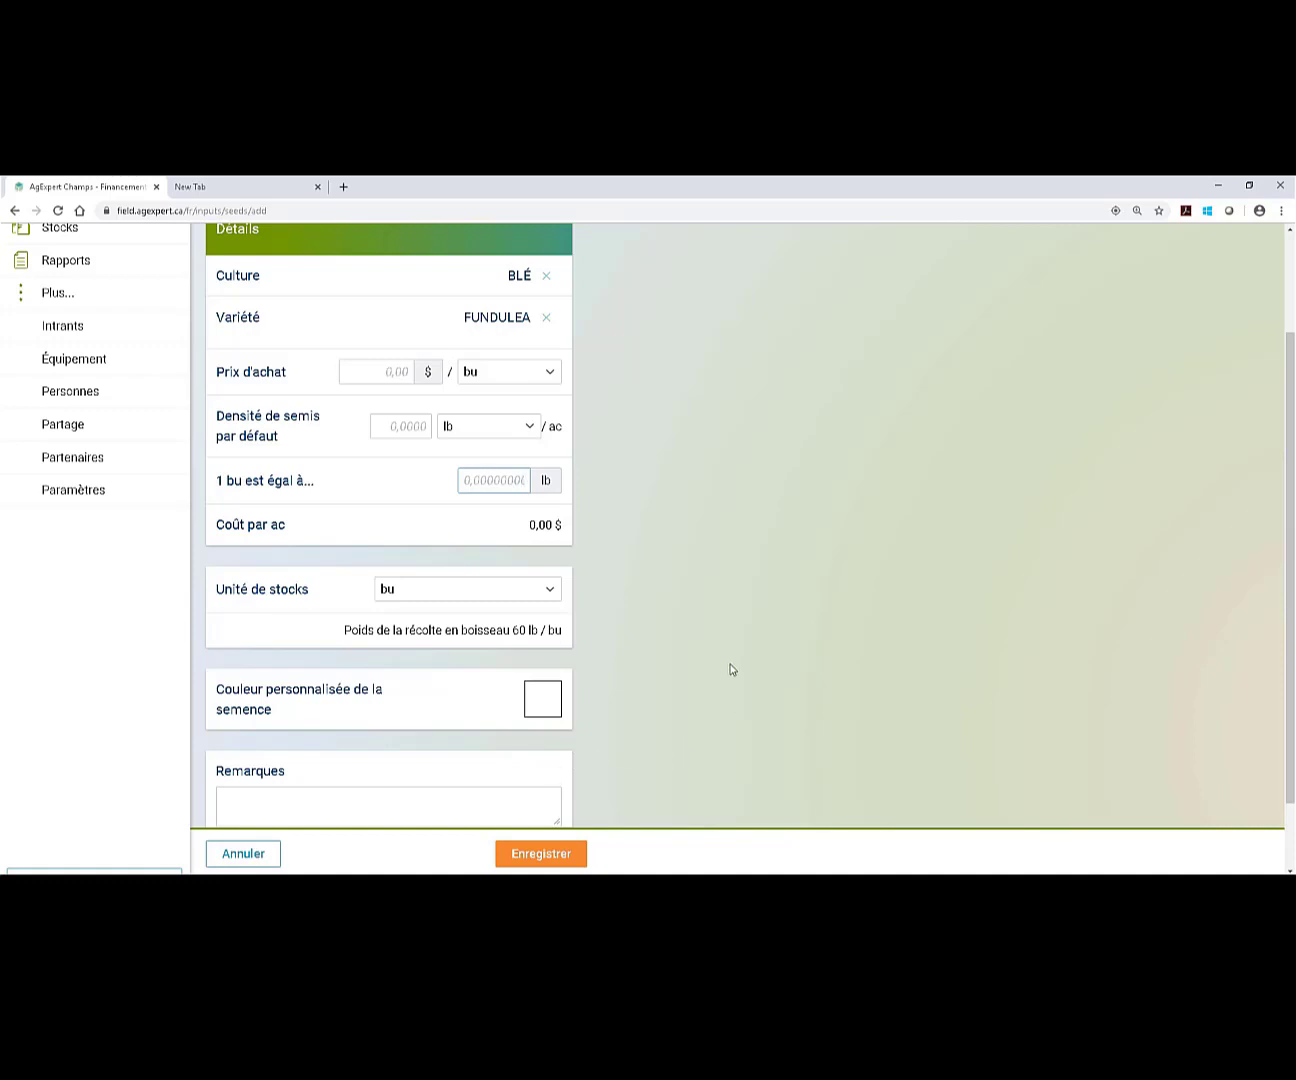
scroll(729, 668, down, 1)
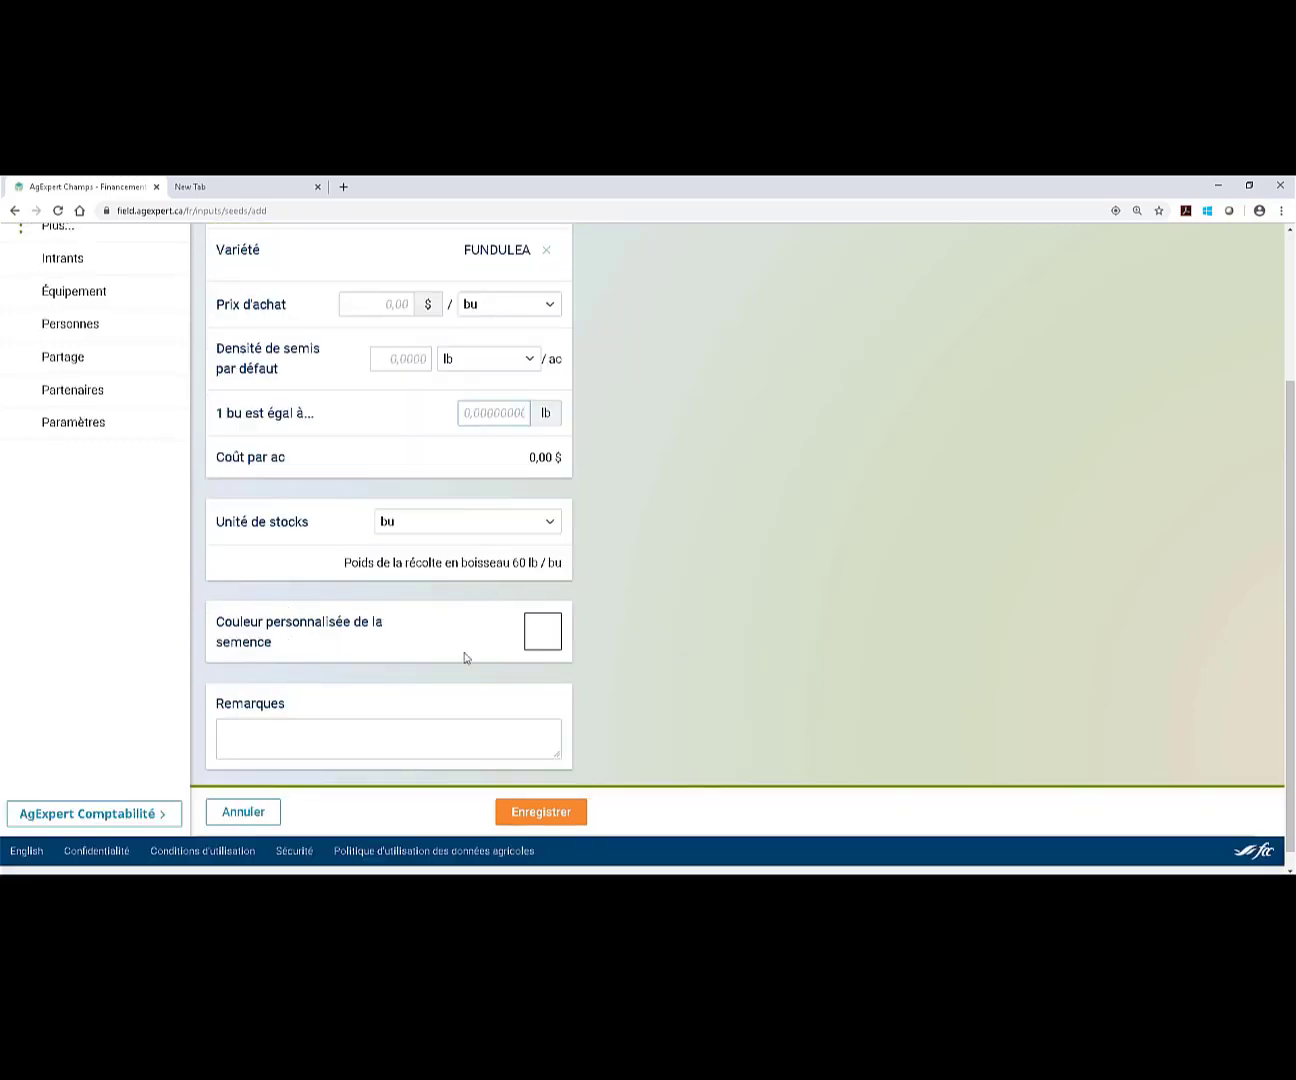
click(550, 636)
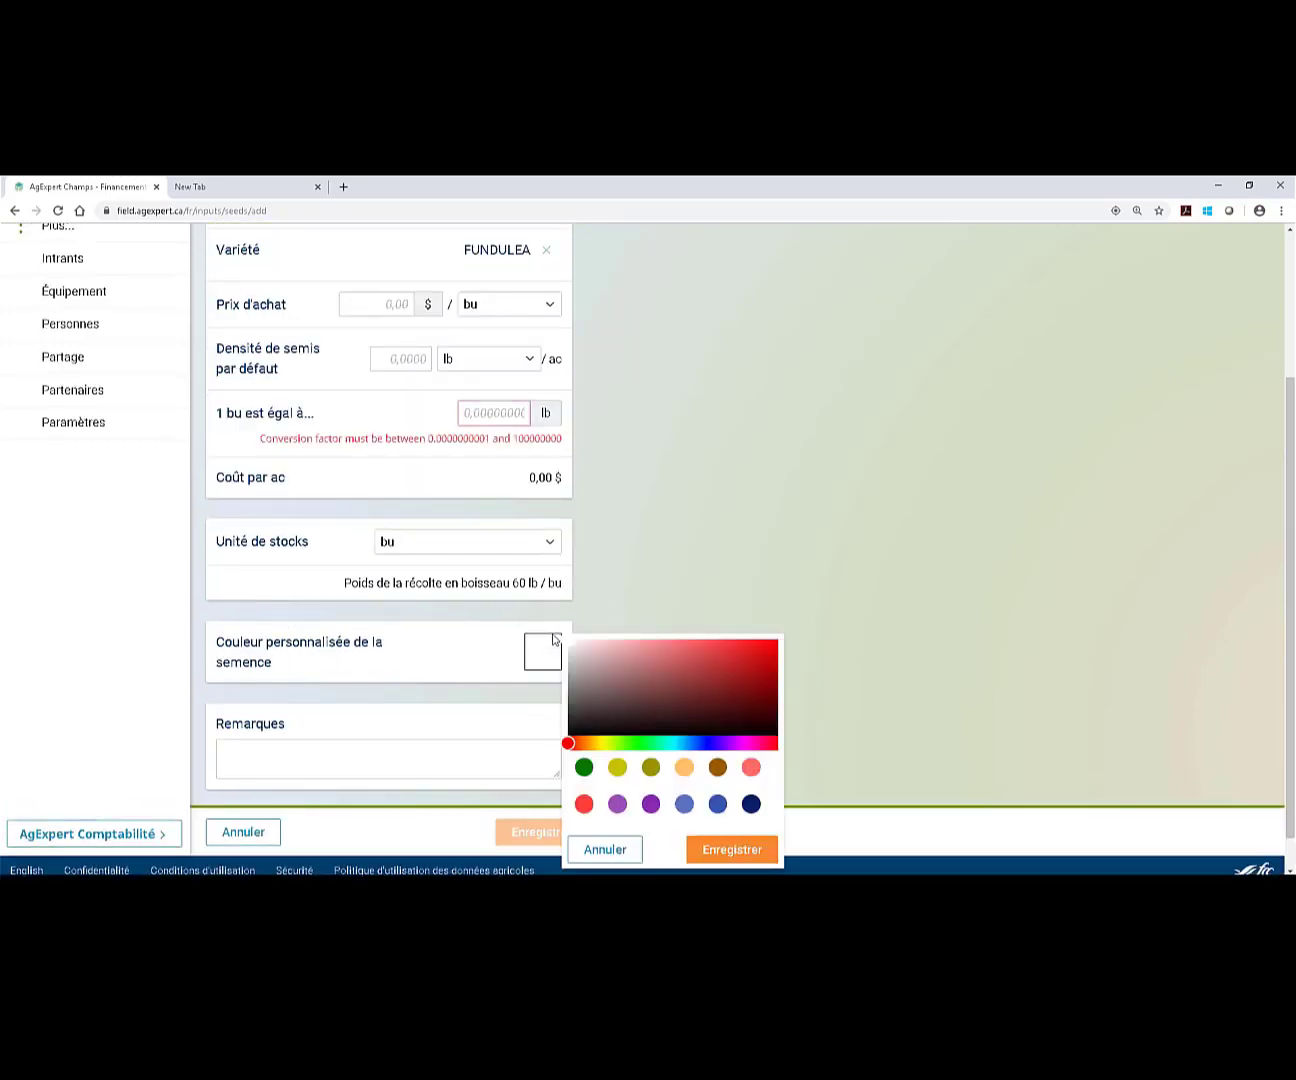
click(616, 768)
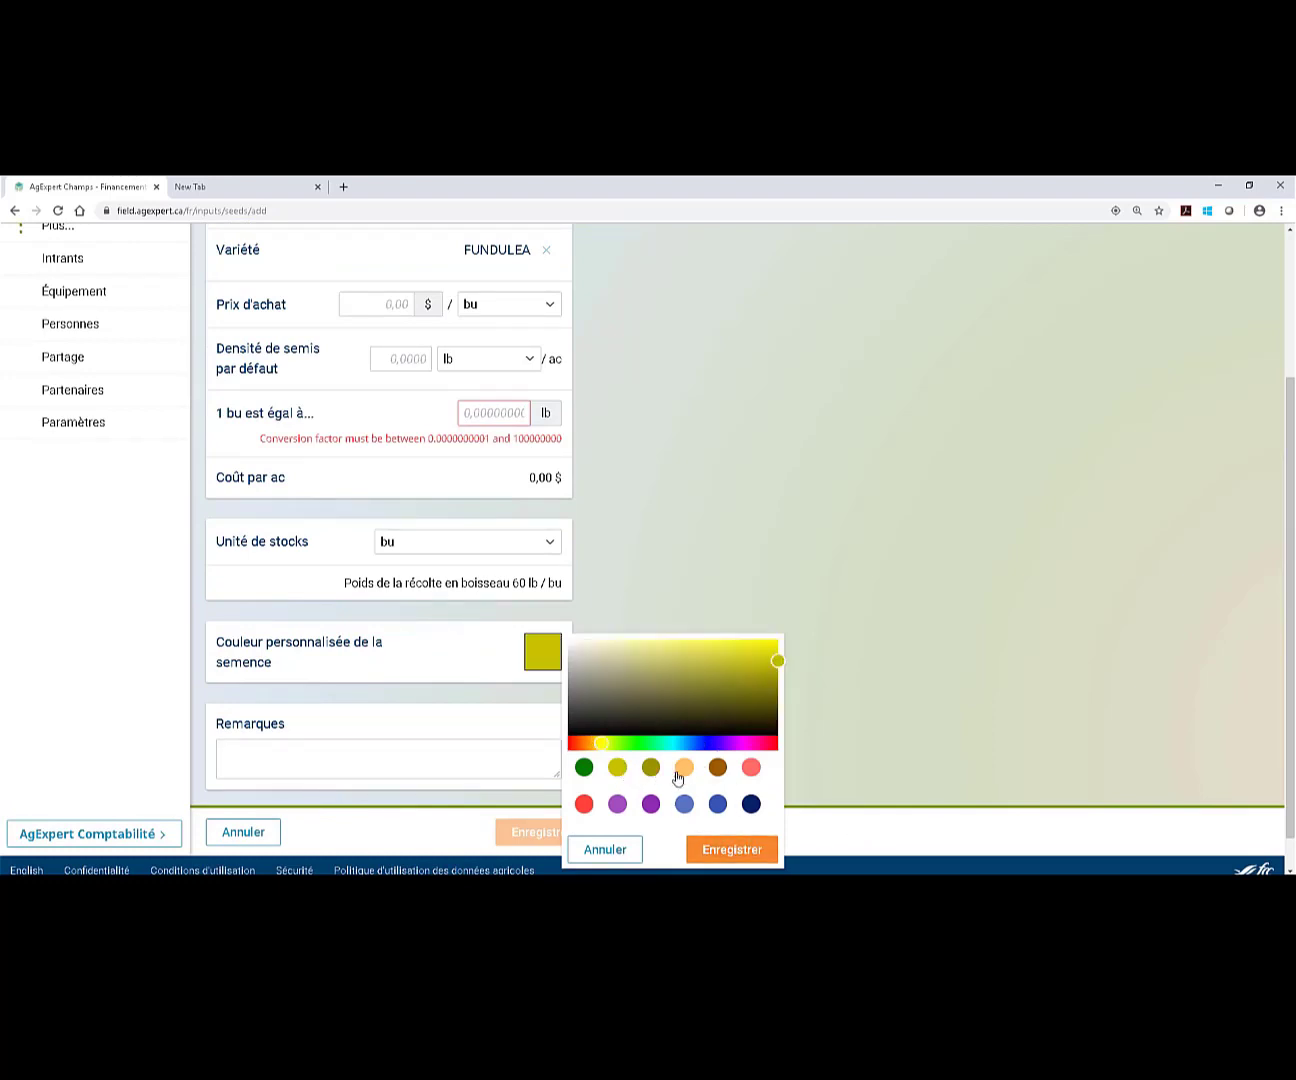
click(719, 850)
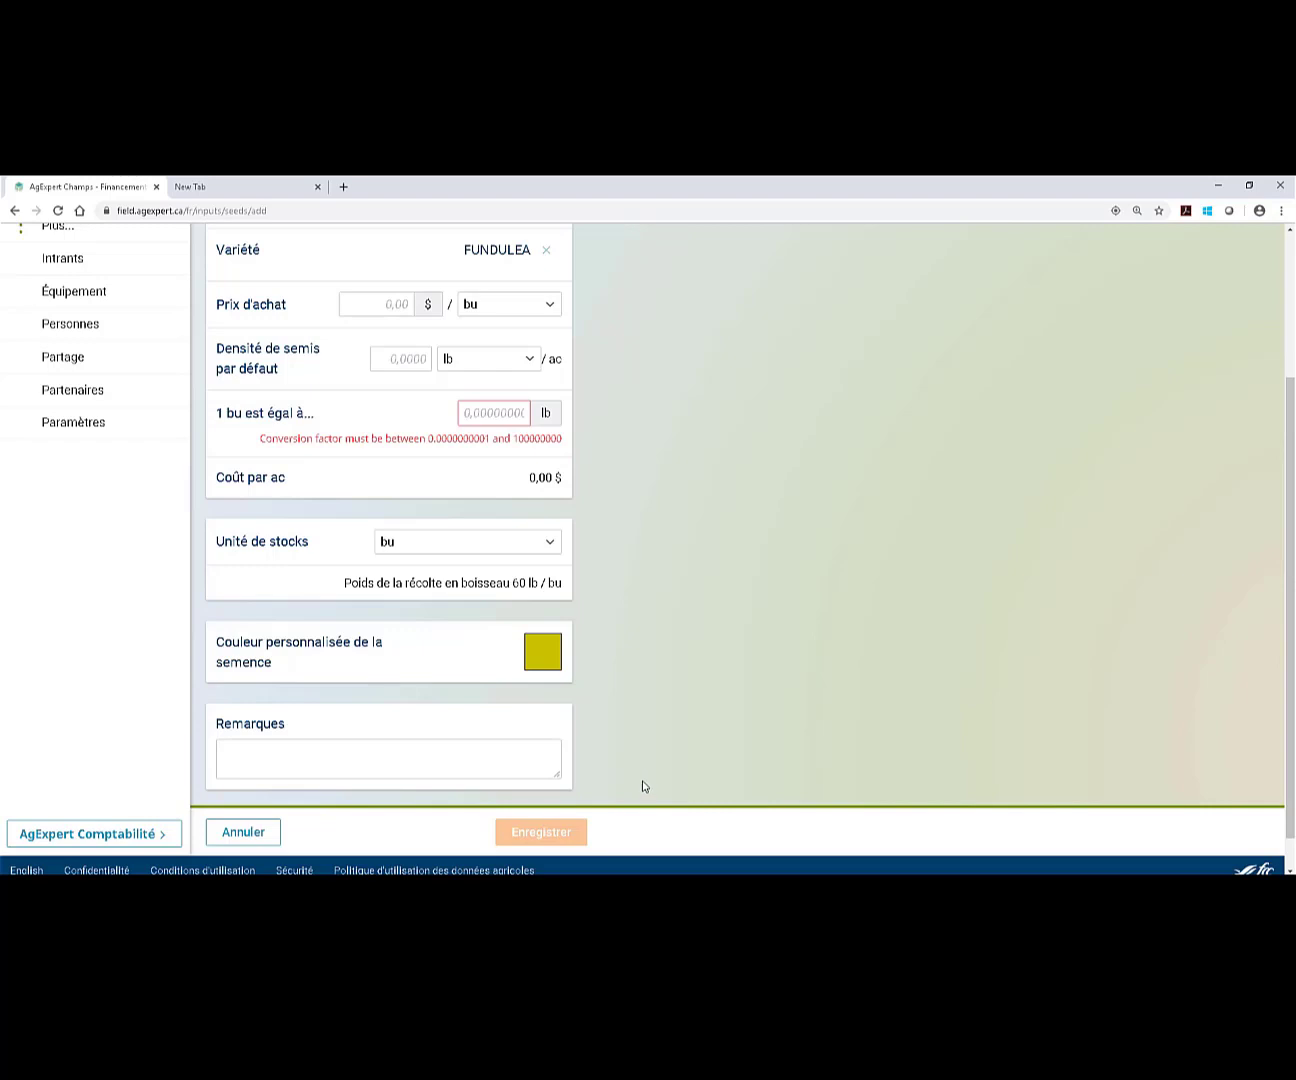
Enter a 4 $ purchase price and 10 lb per bu, then save the FUNDULEA seed.
scroll(700, 751, up, 1)
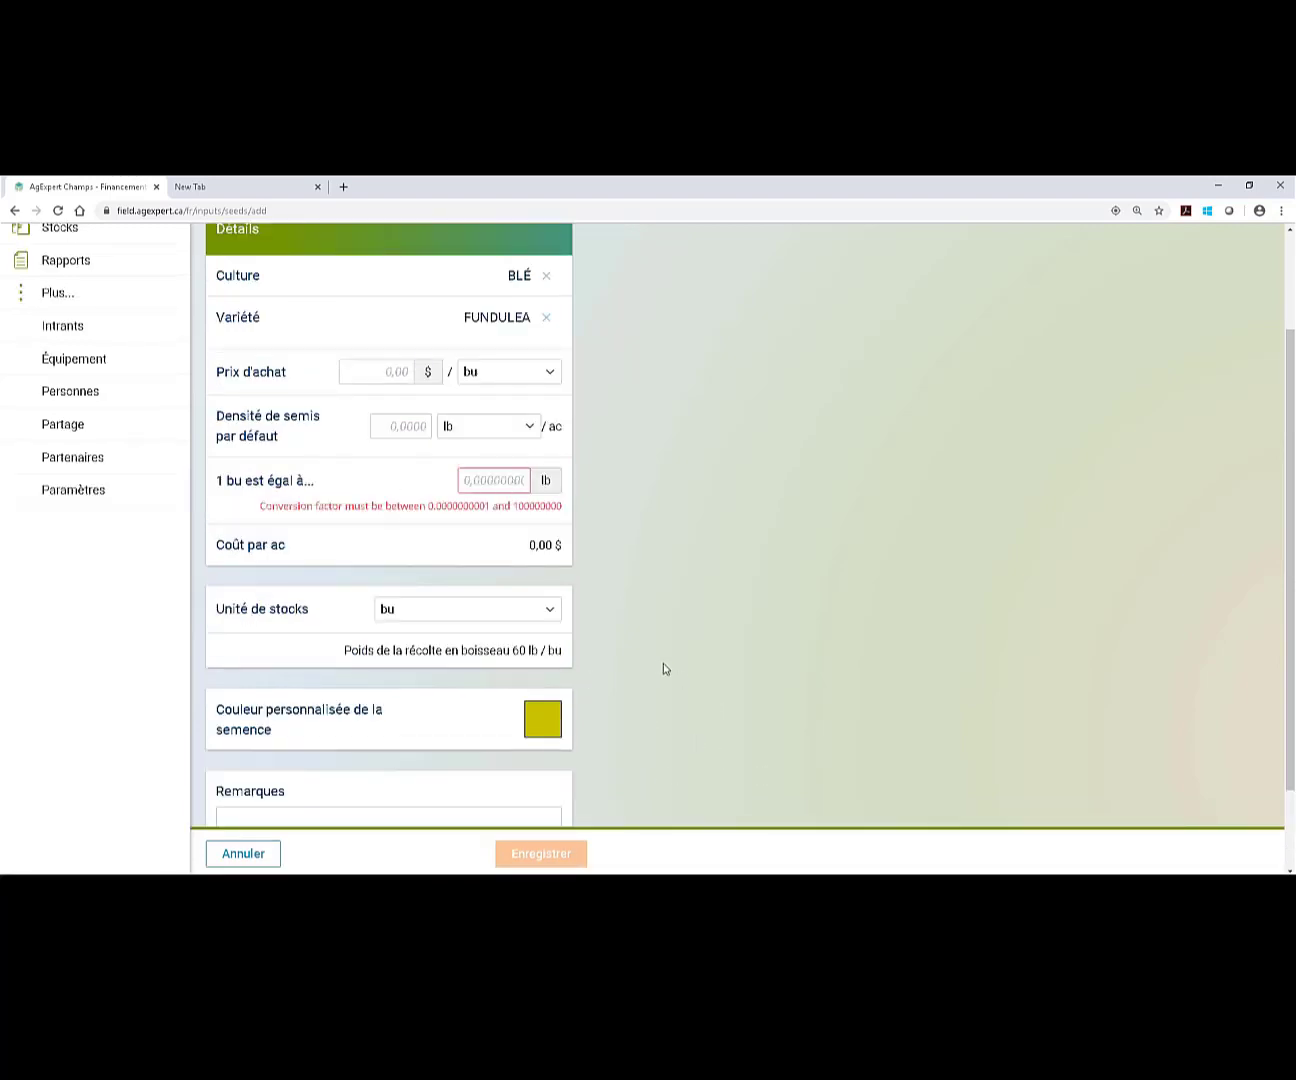
scroll(640, 660, up, 2)
click(382, 511)
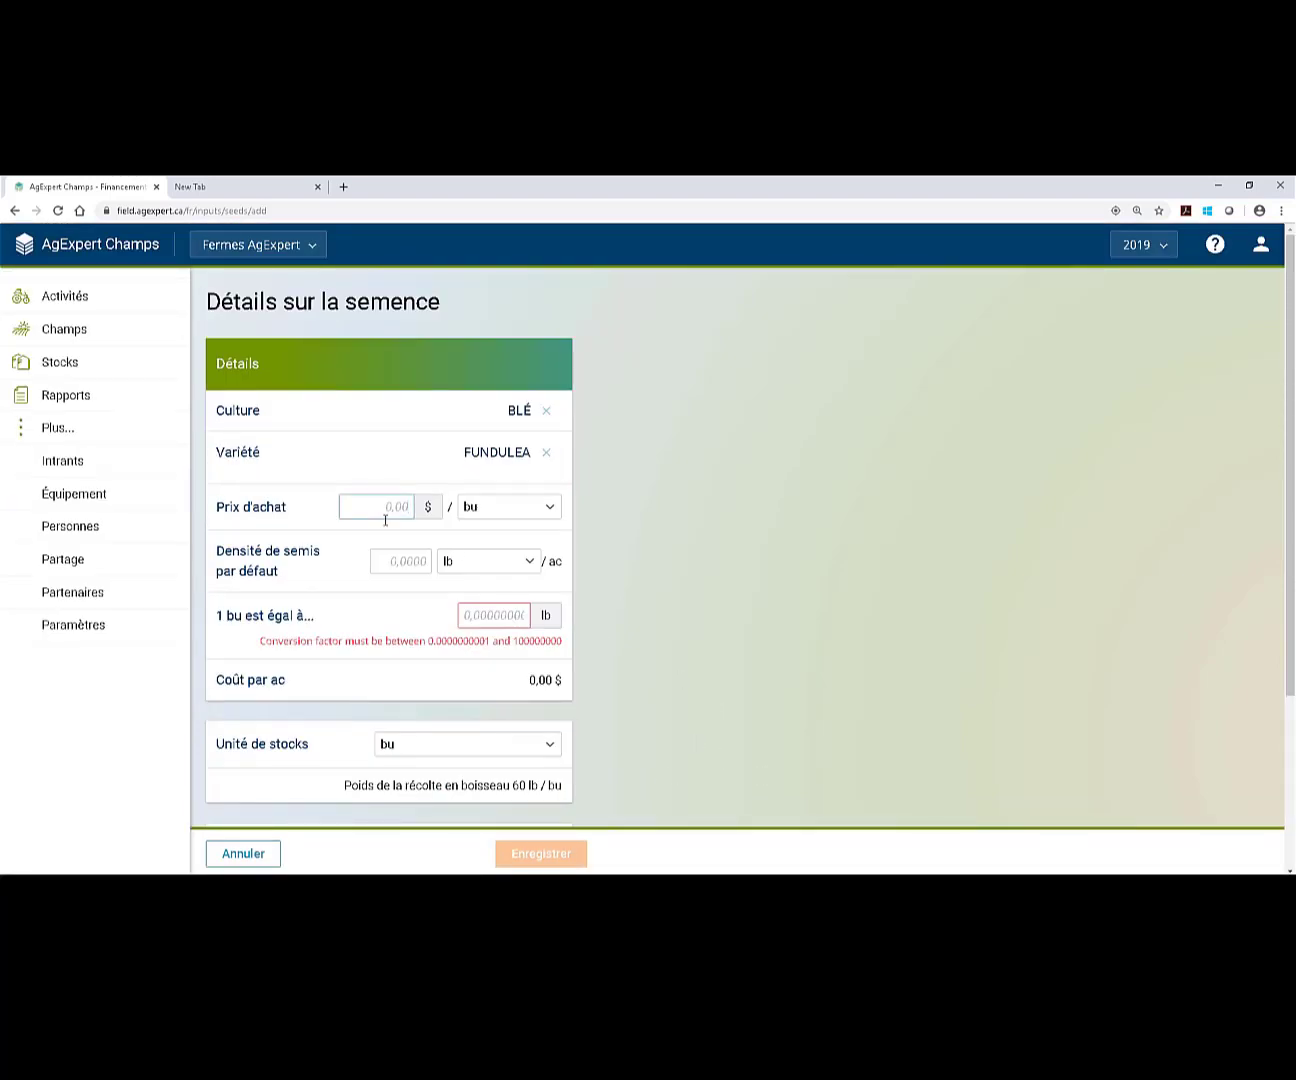
text(4)
scroll(543, 700, down, 3)
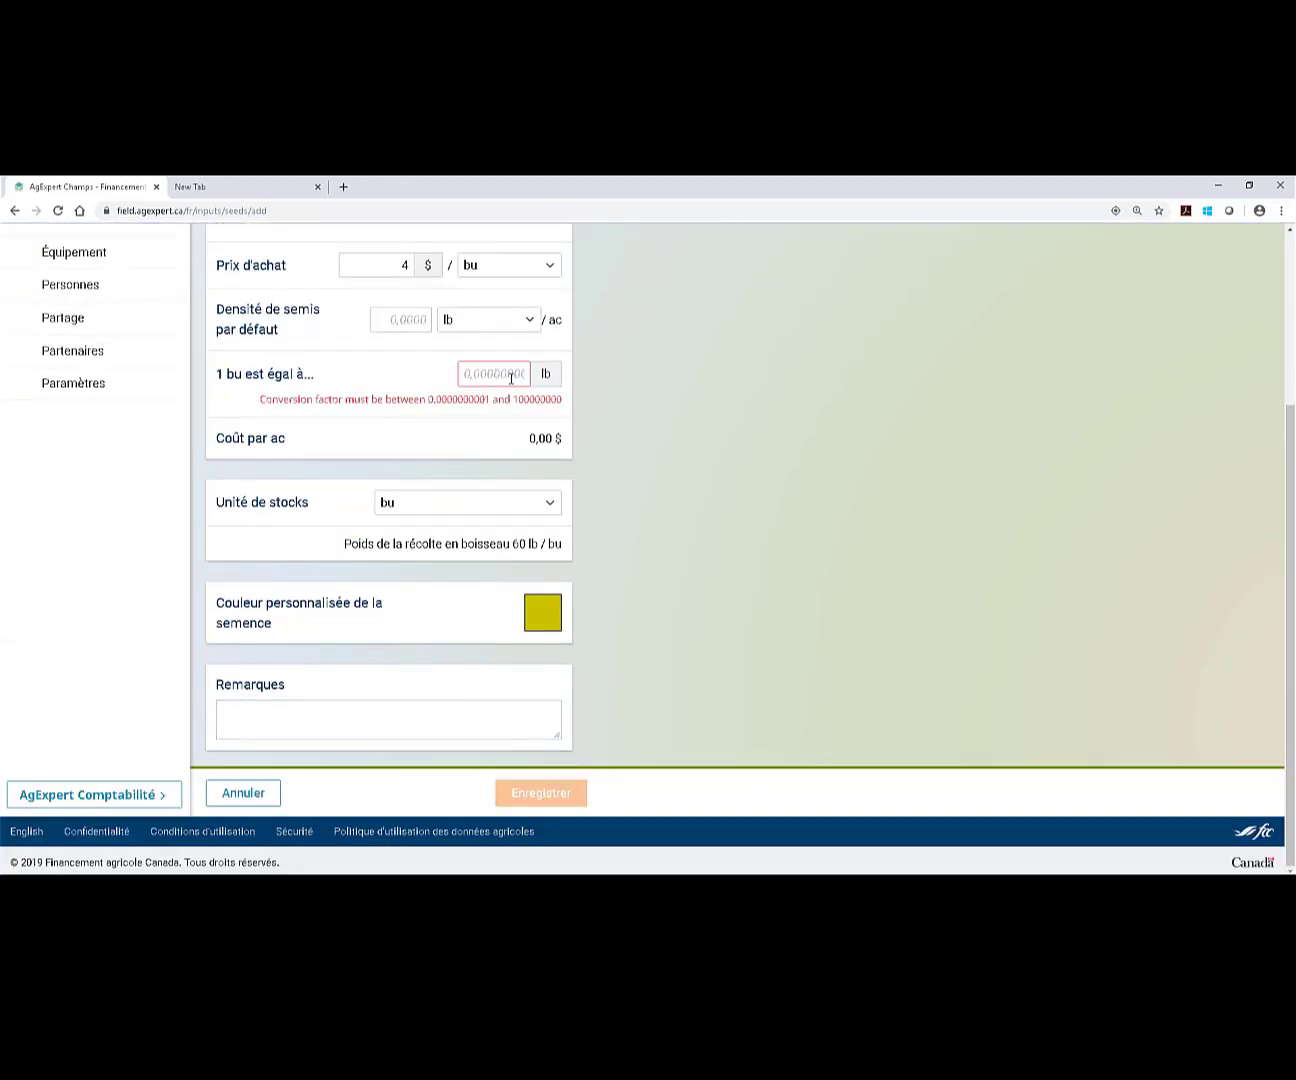
text(10)
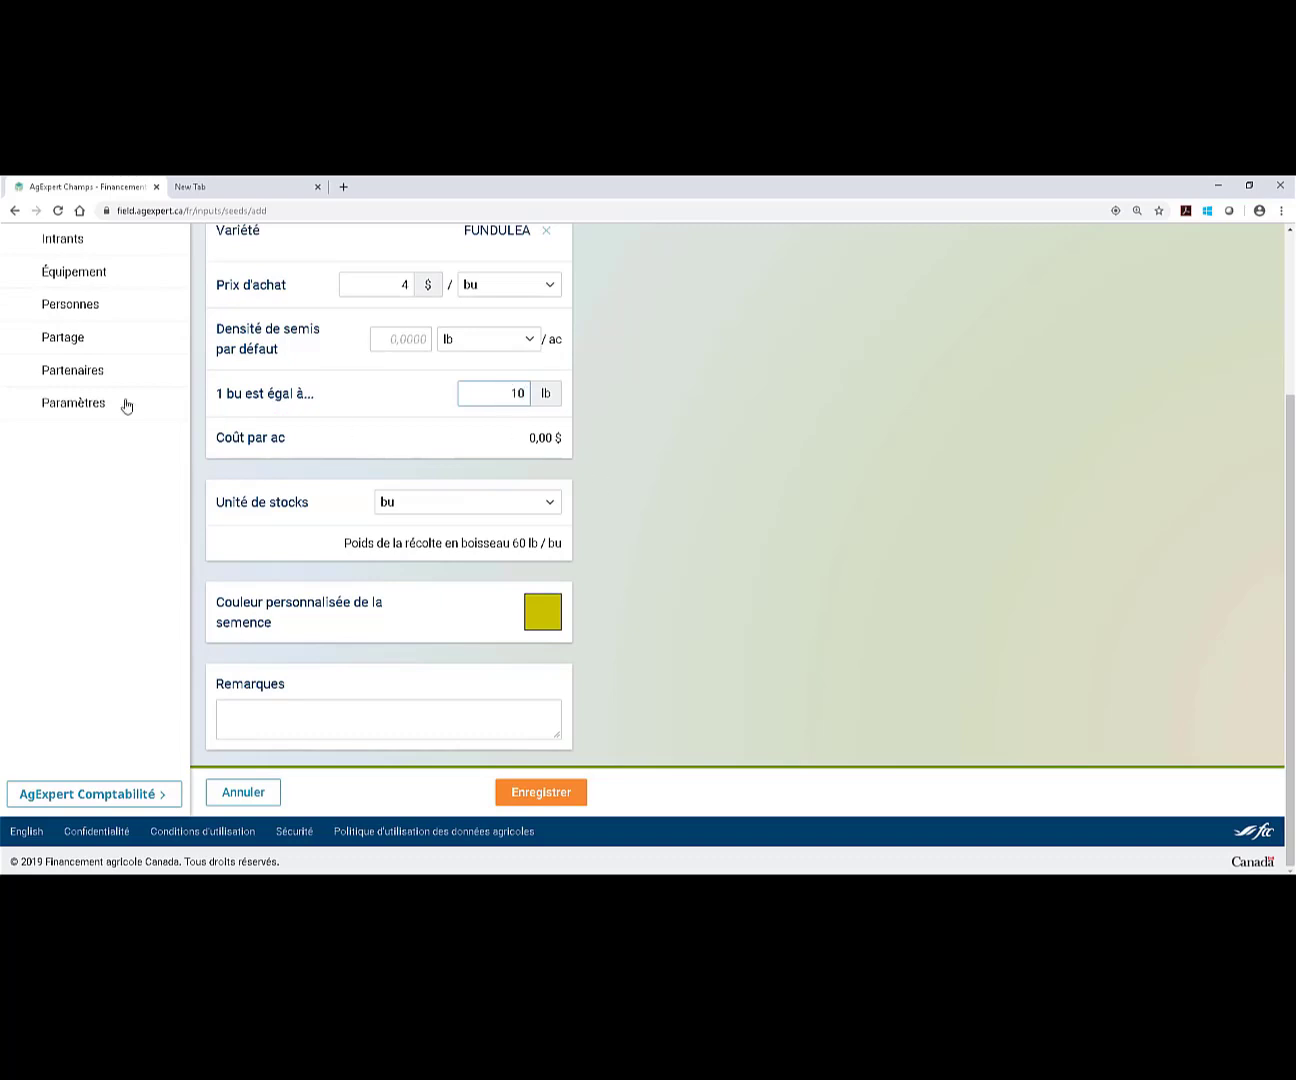
scroll(449, 601, up, 1)
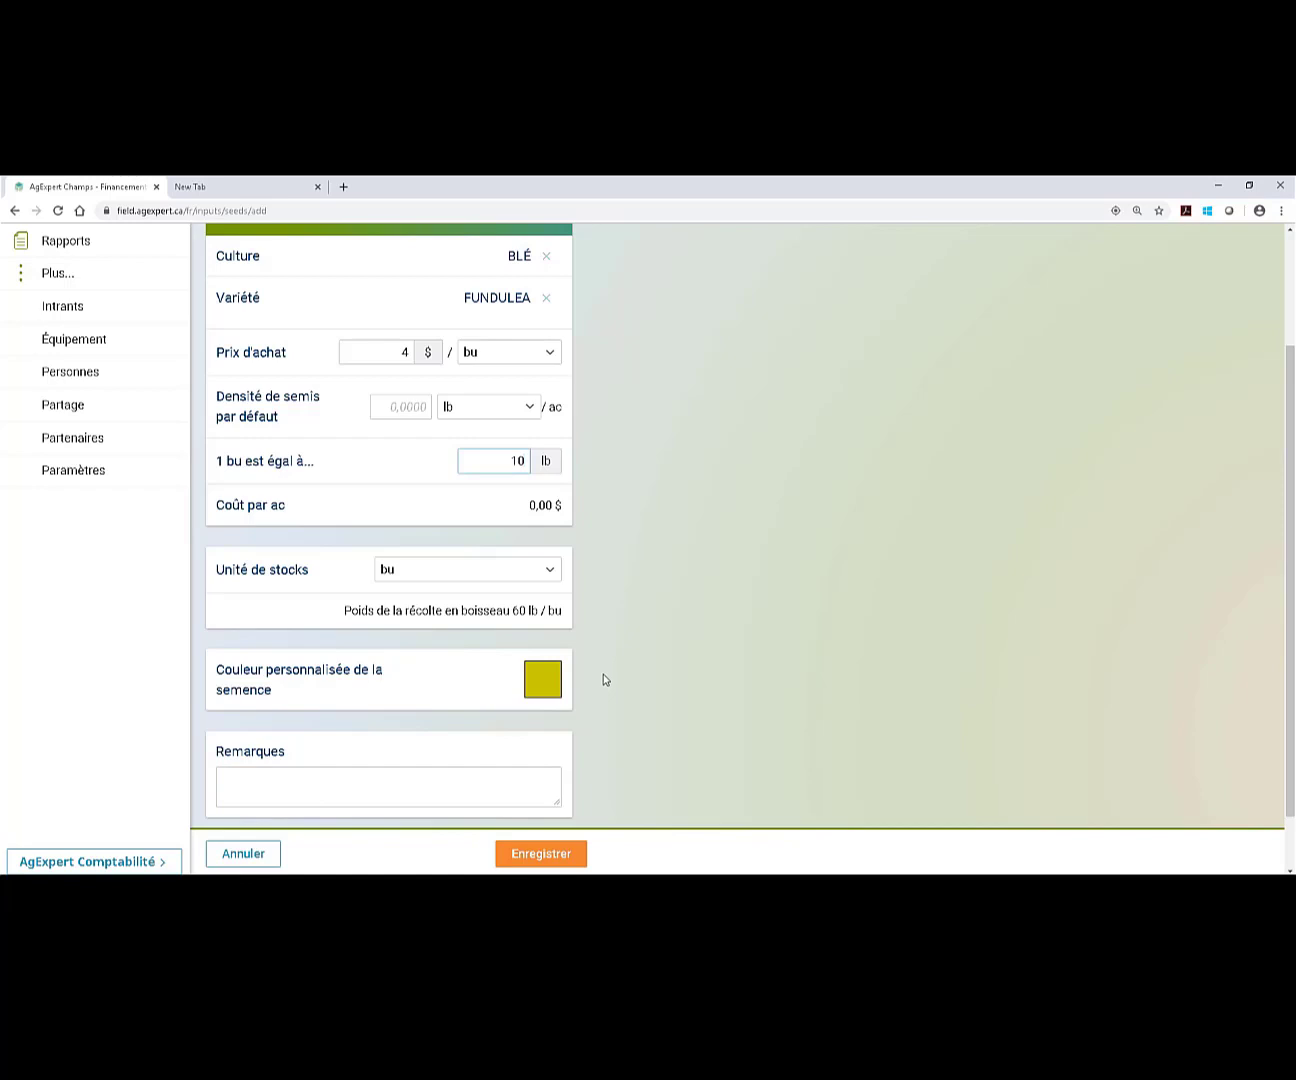
click(545, 855)
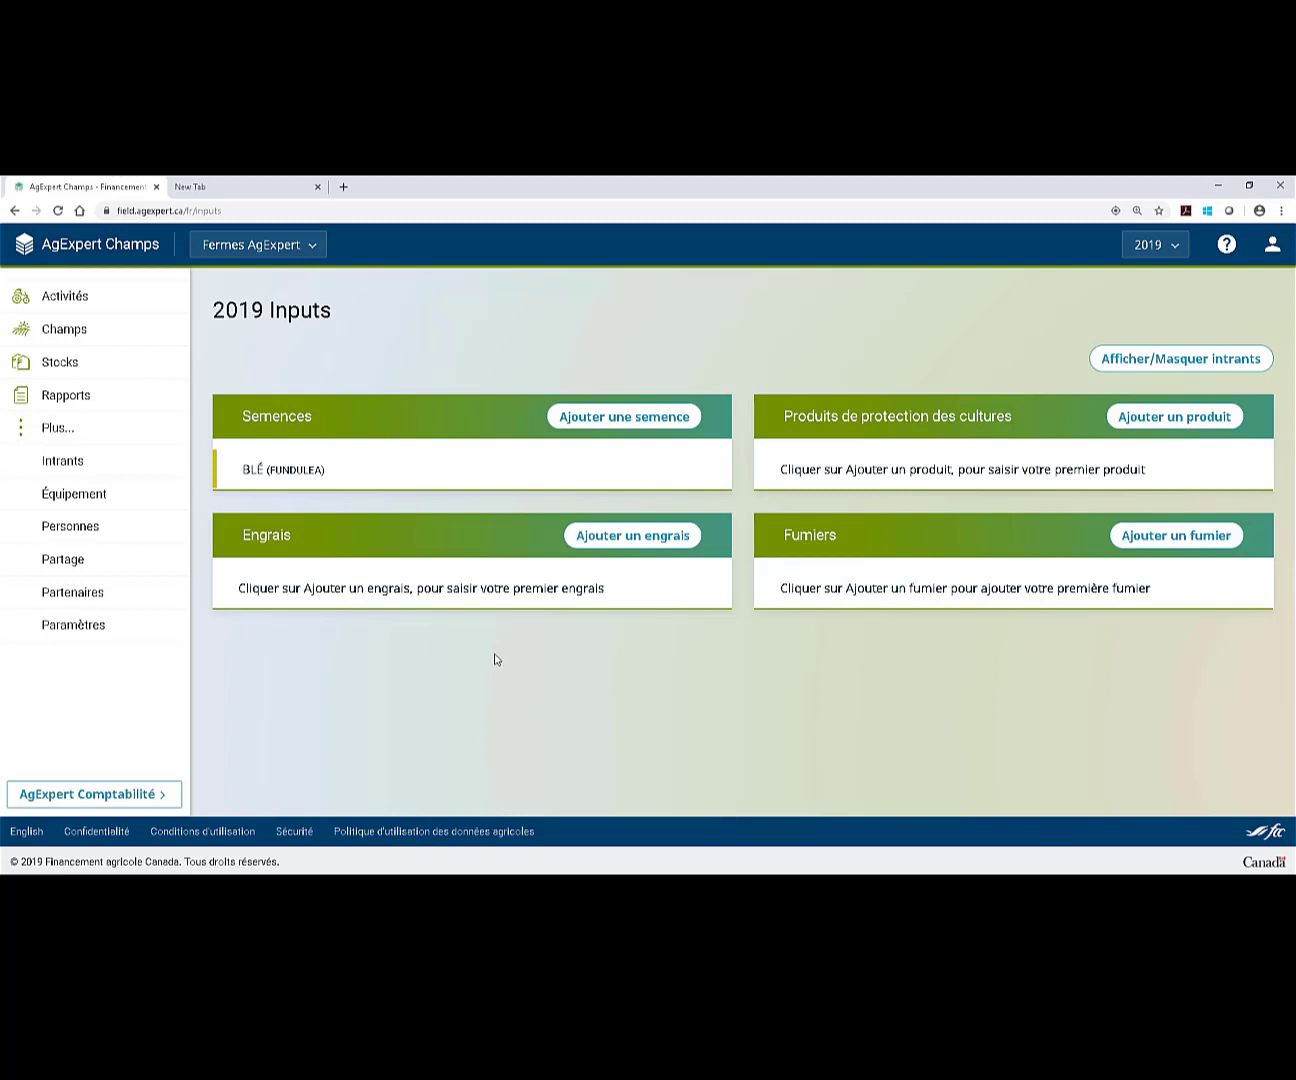
Add a new crop protection product and select Lacto-San, the AEF fungicide with EPA number 30110.
click(1204, 436)
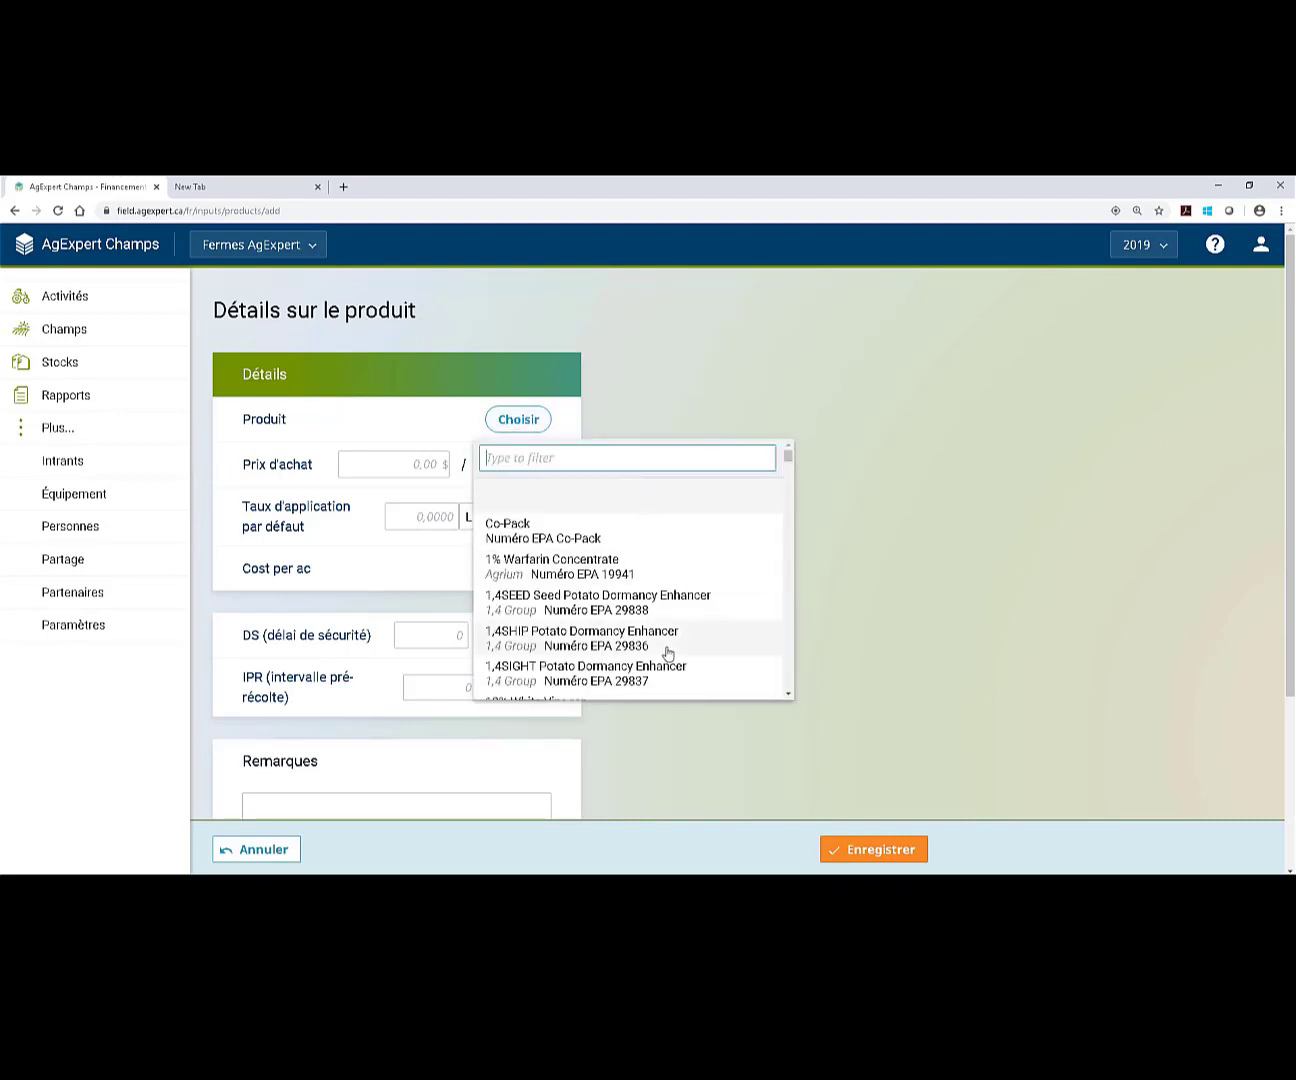
scroll(743, 643, down, 3)
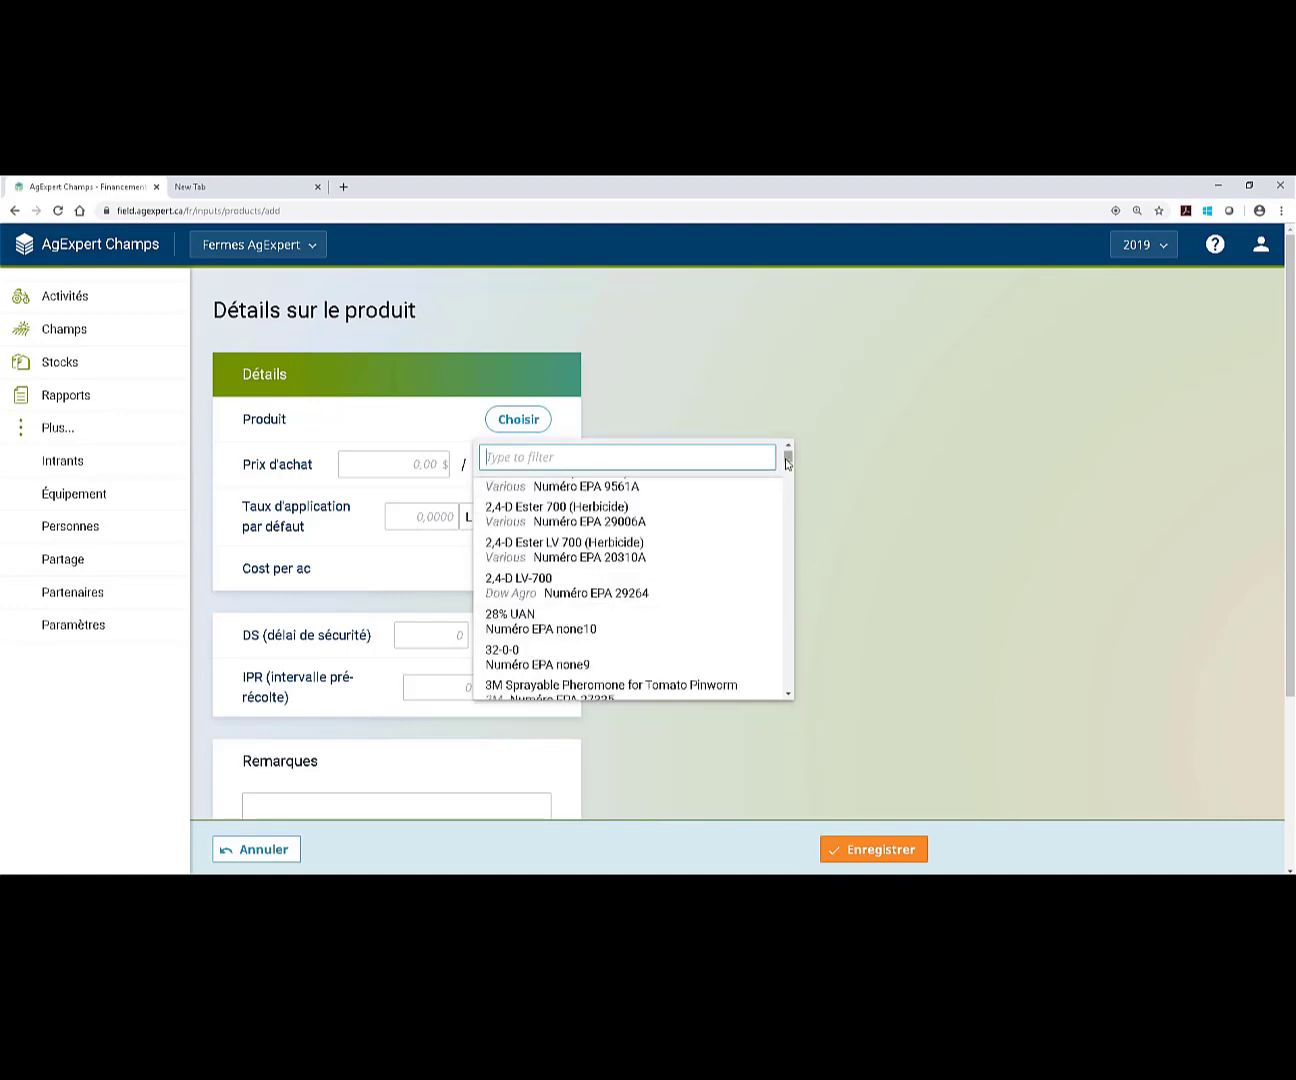
drag(787, 460, 788, 564)
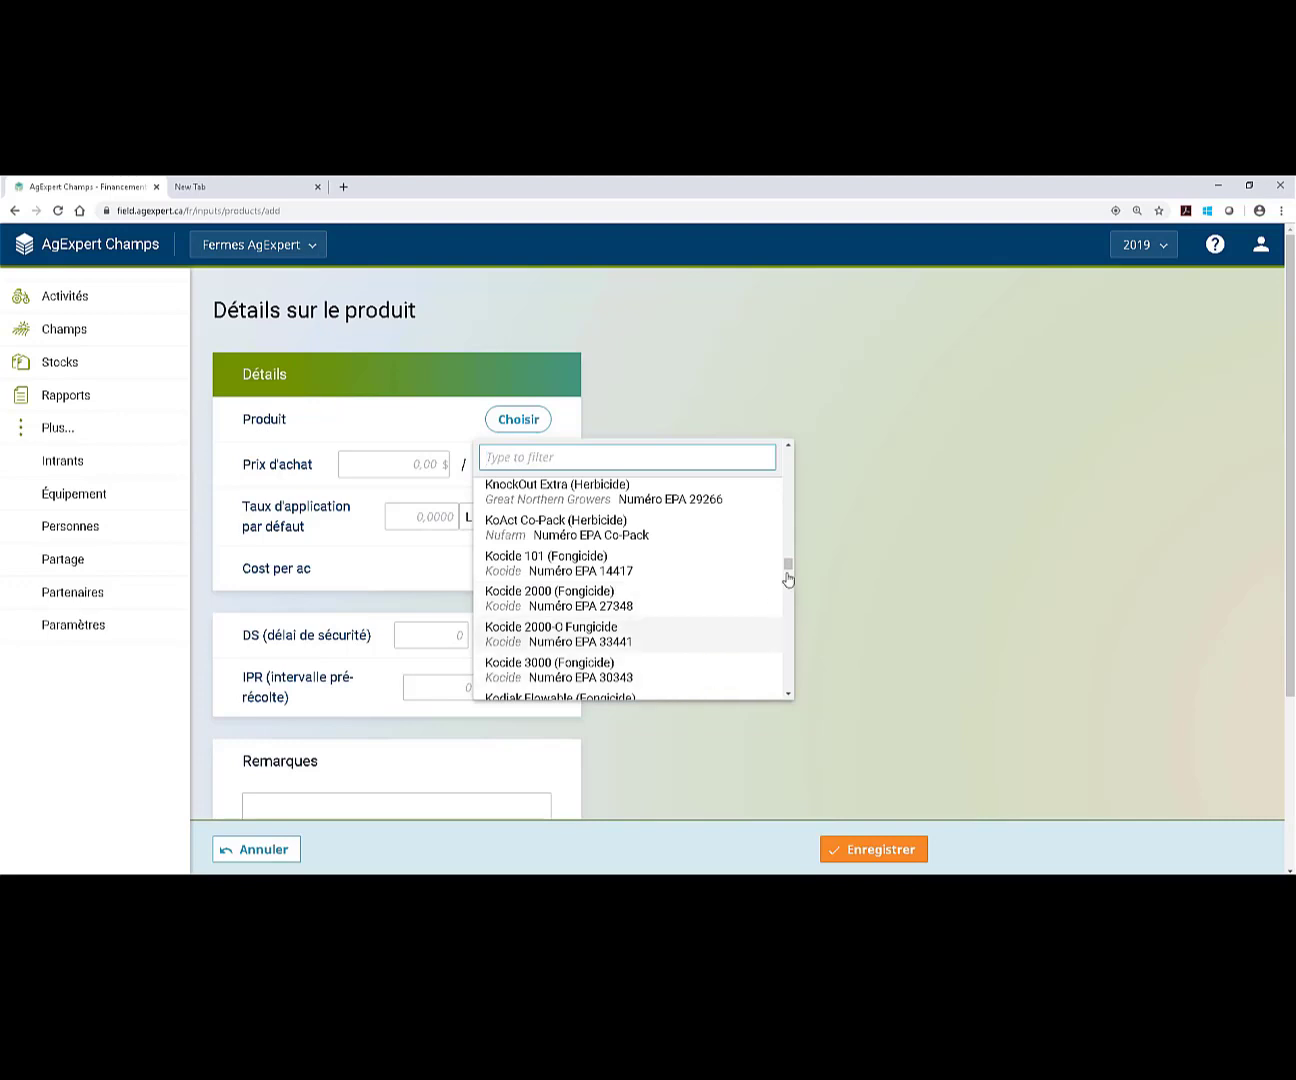
scroll(720, 630, down, 3)
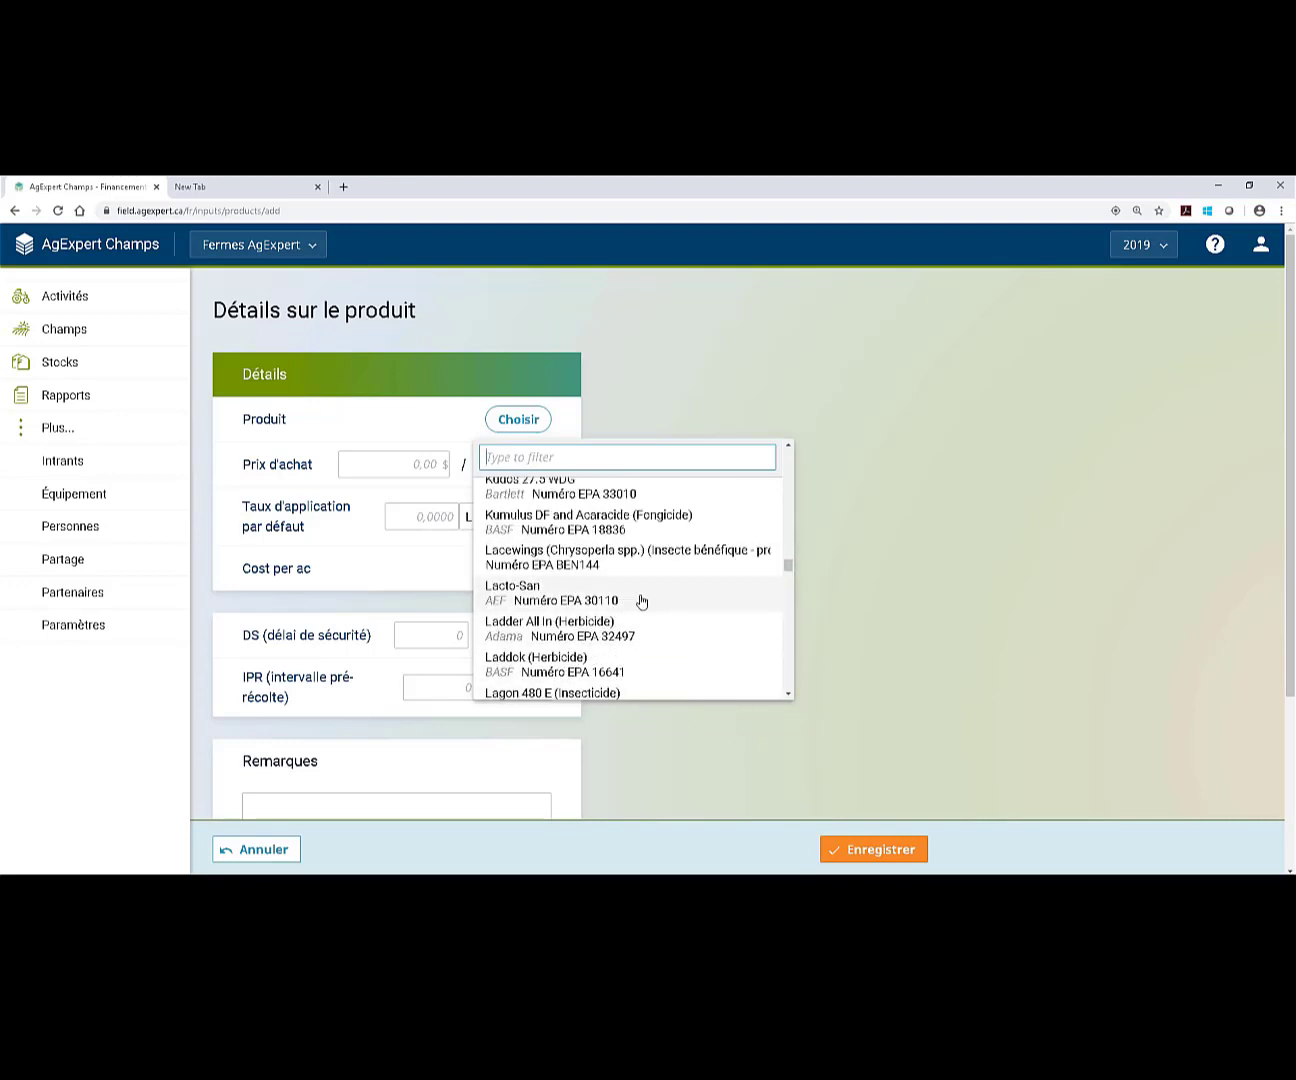
click(748, 605)
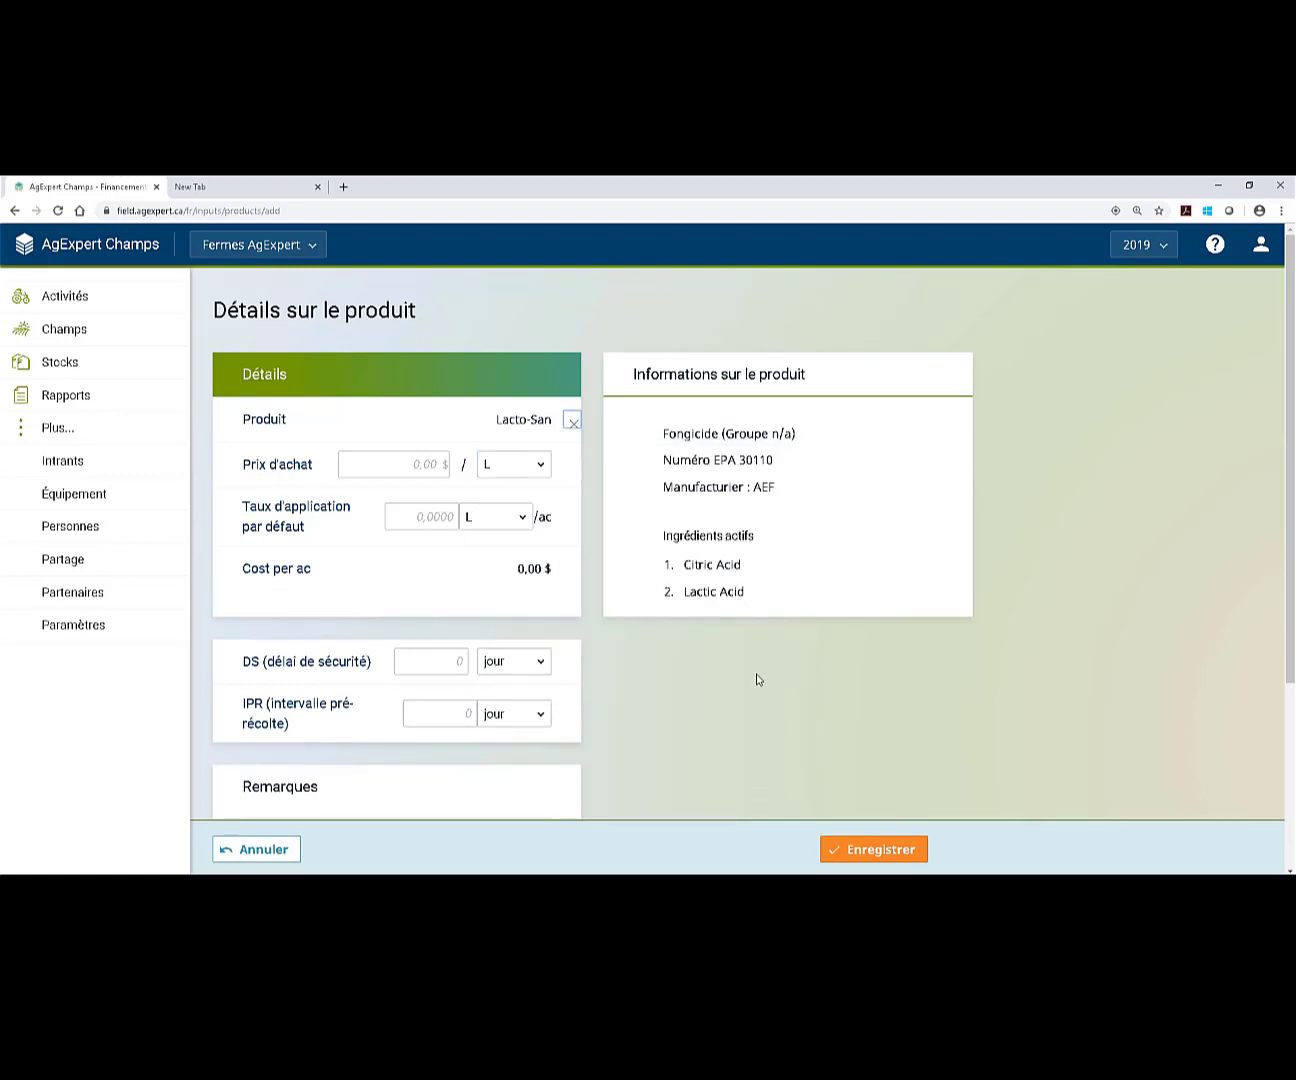
Give Lacto-San a 2 $ per L price and 3 L/ac default rate, then save it.
click(416, 464)
text(2)
click(414, 518)
text(3)
scroll(757, 695, down, 2)
scroll(759, 697, down, 2)
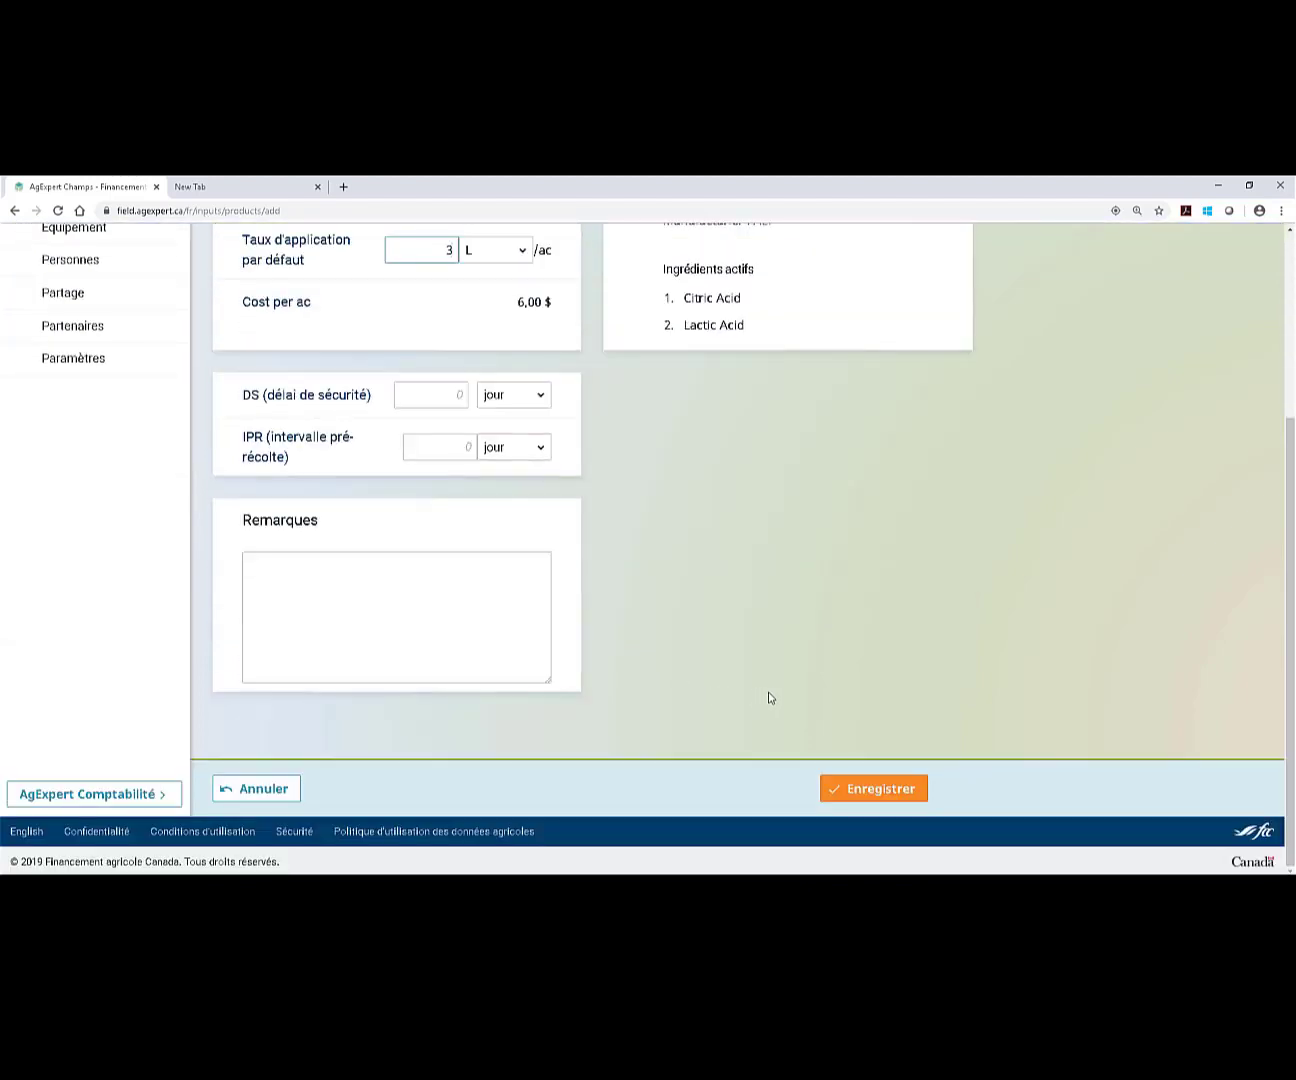
scroll(711, 670, up, 1)
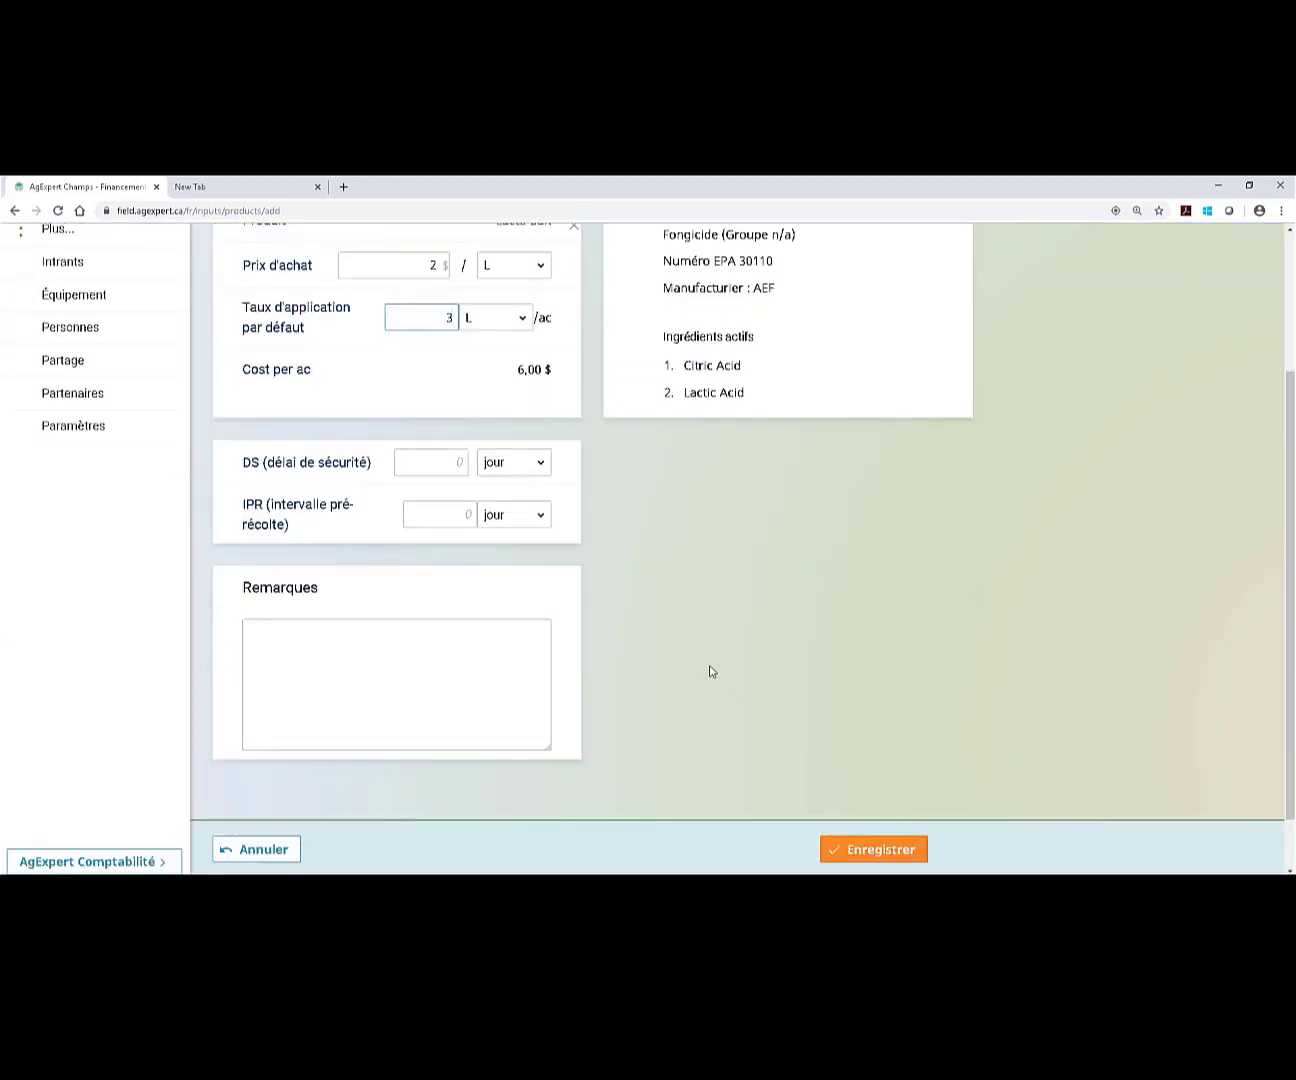
scroll(708, 665, up, 1)
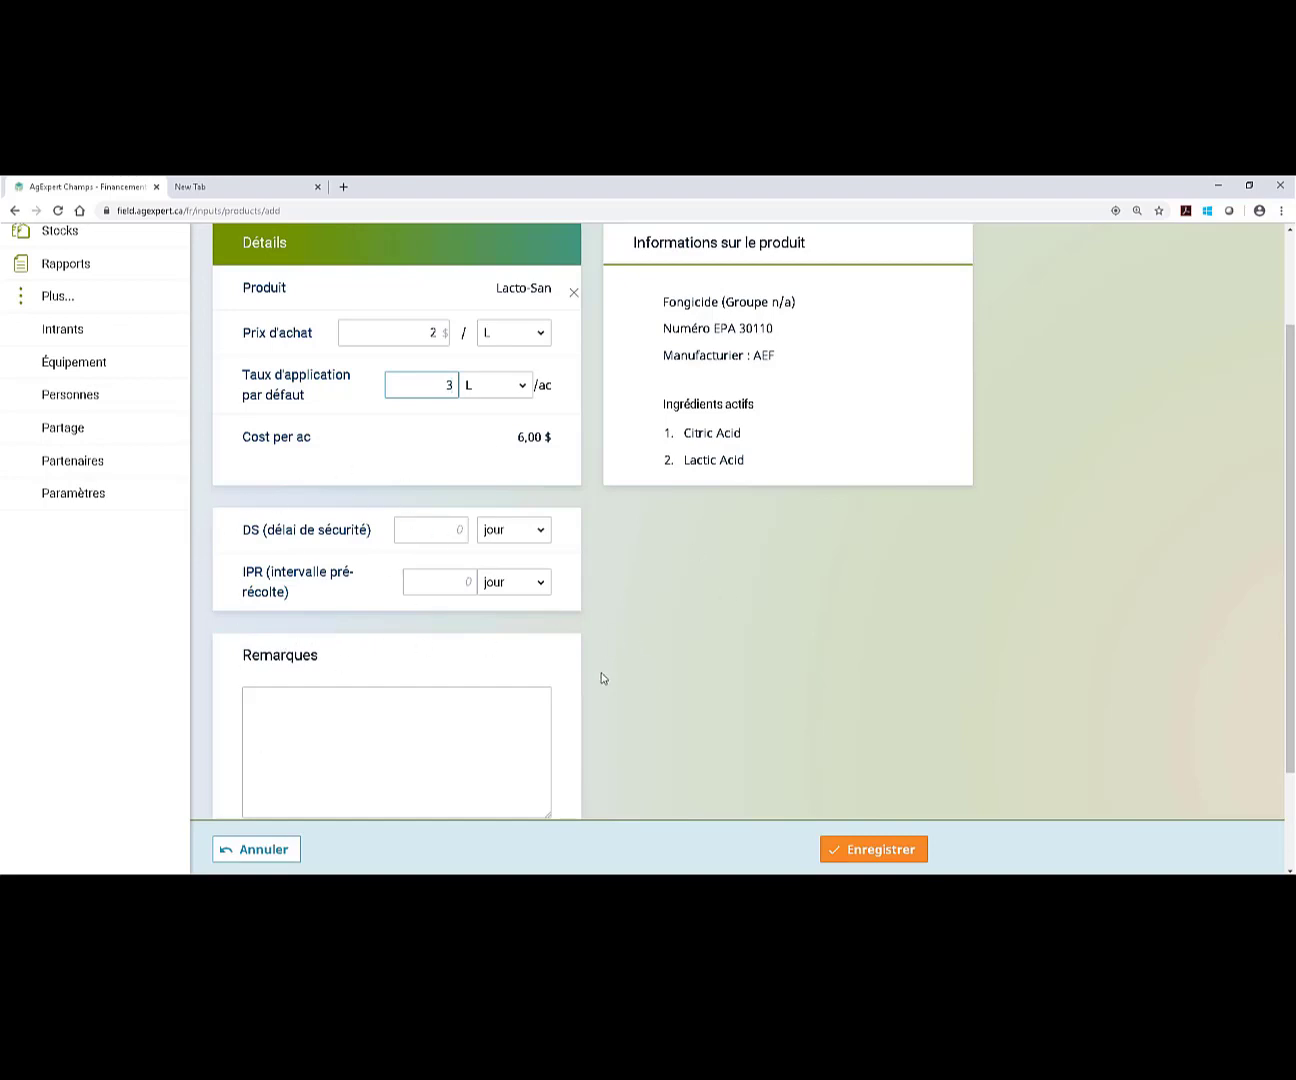
scroll(763, 761, up, 2)
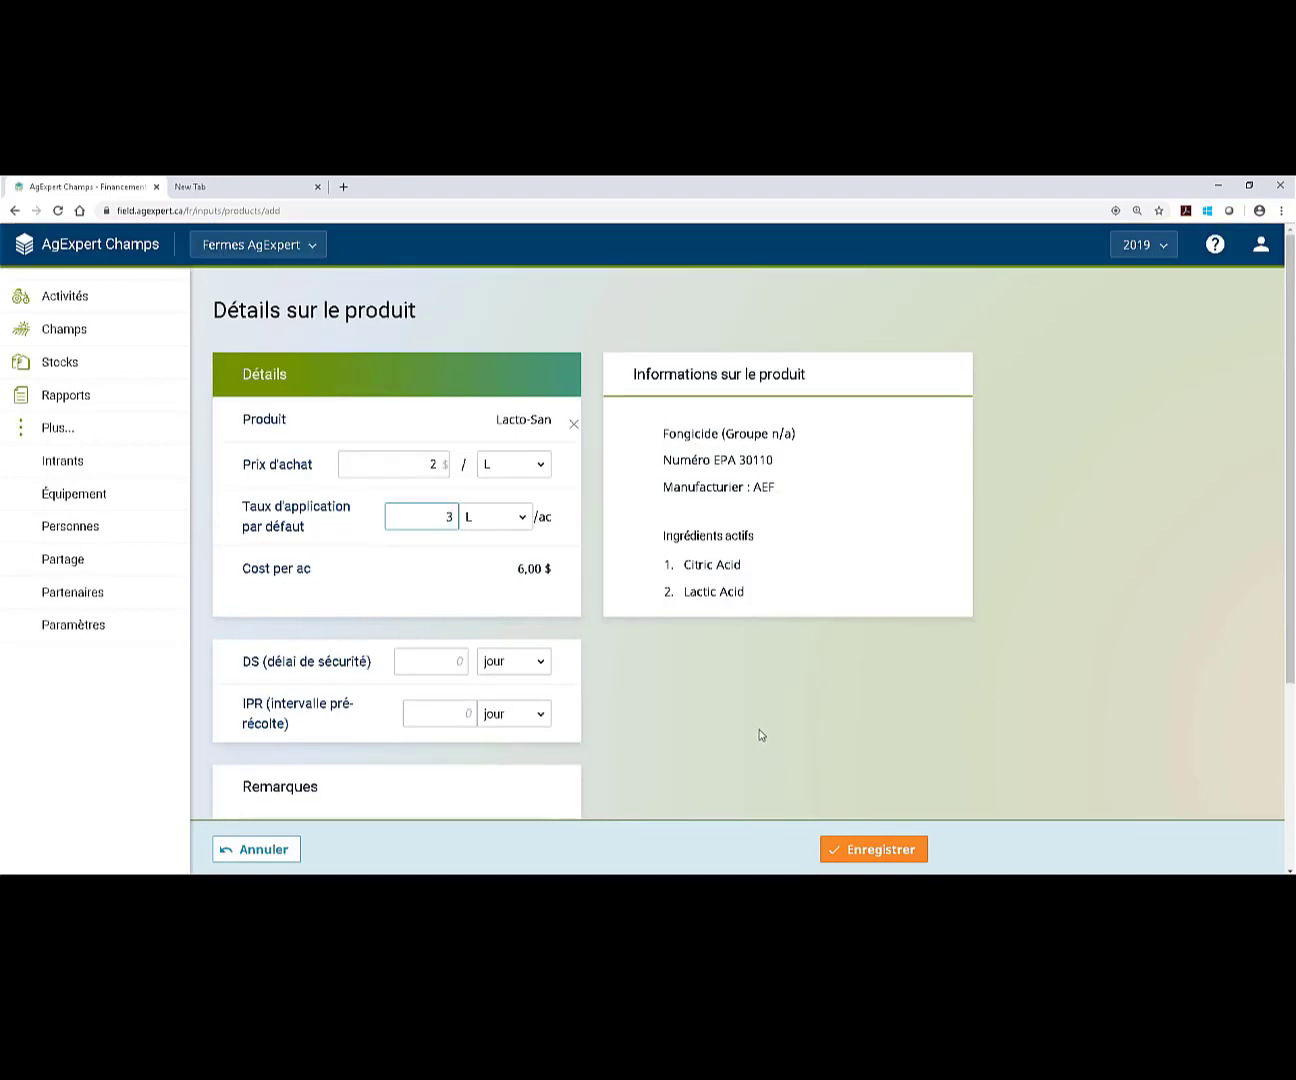
scroll(762, 740, down, 2)
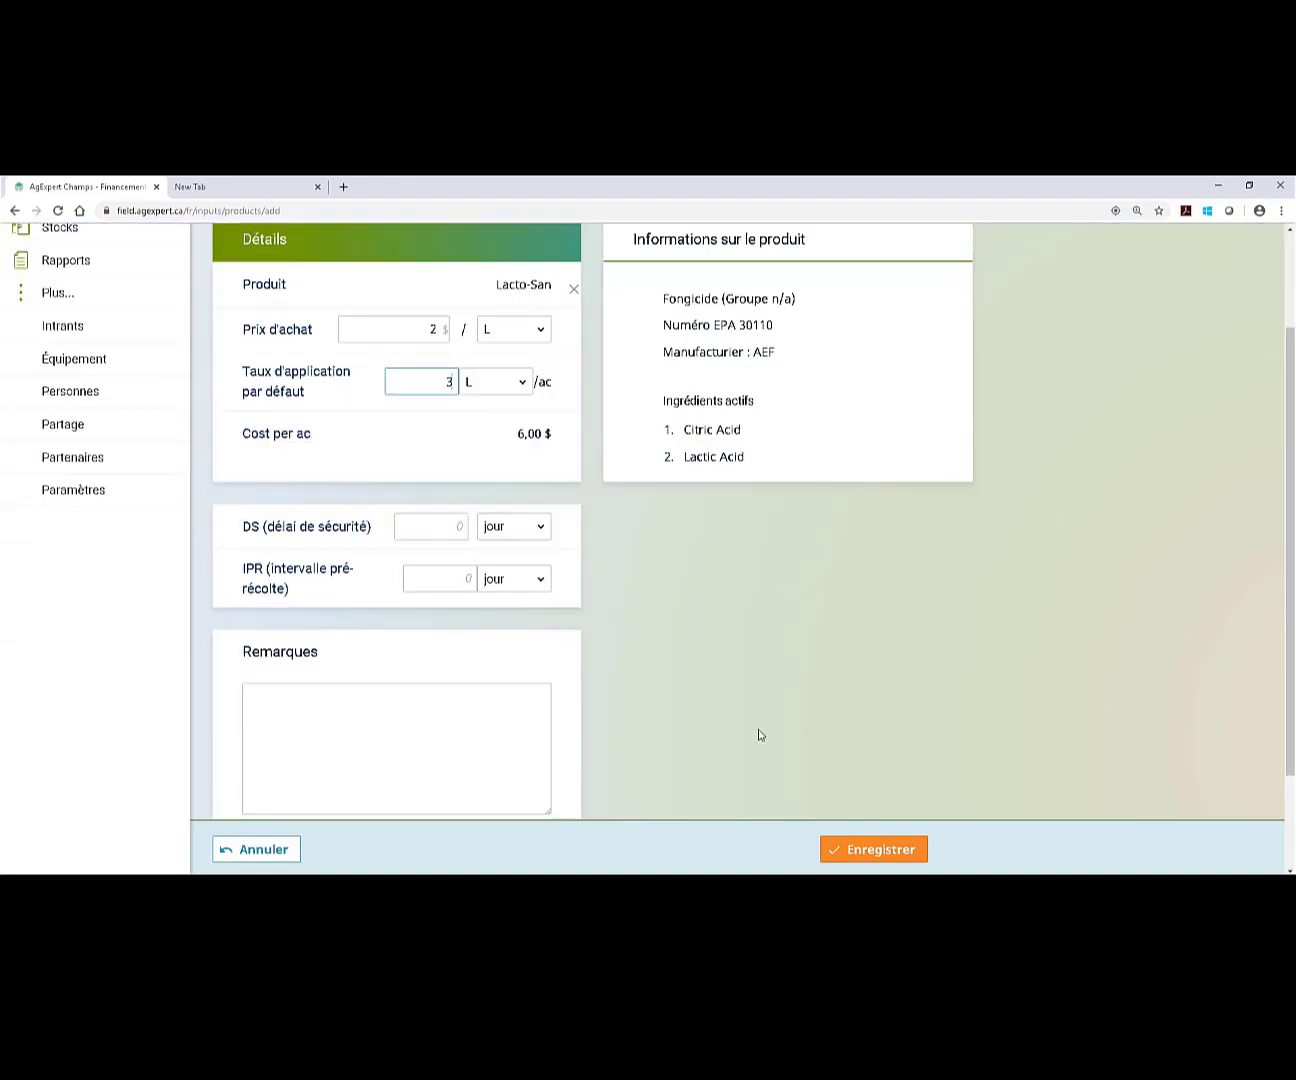
click(905, 856)
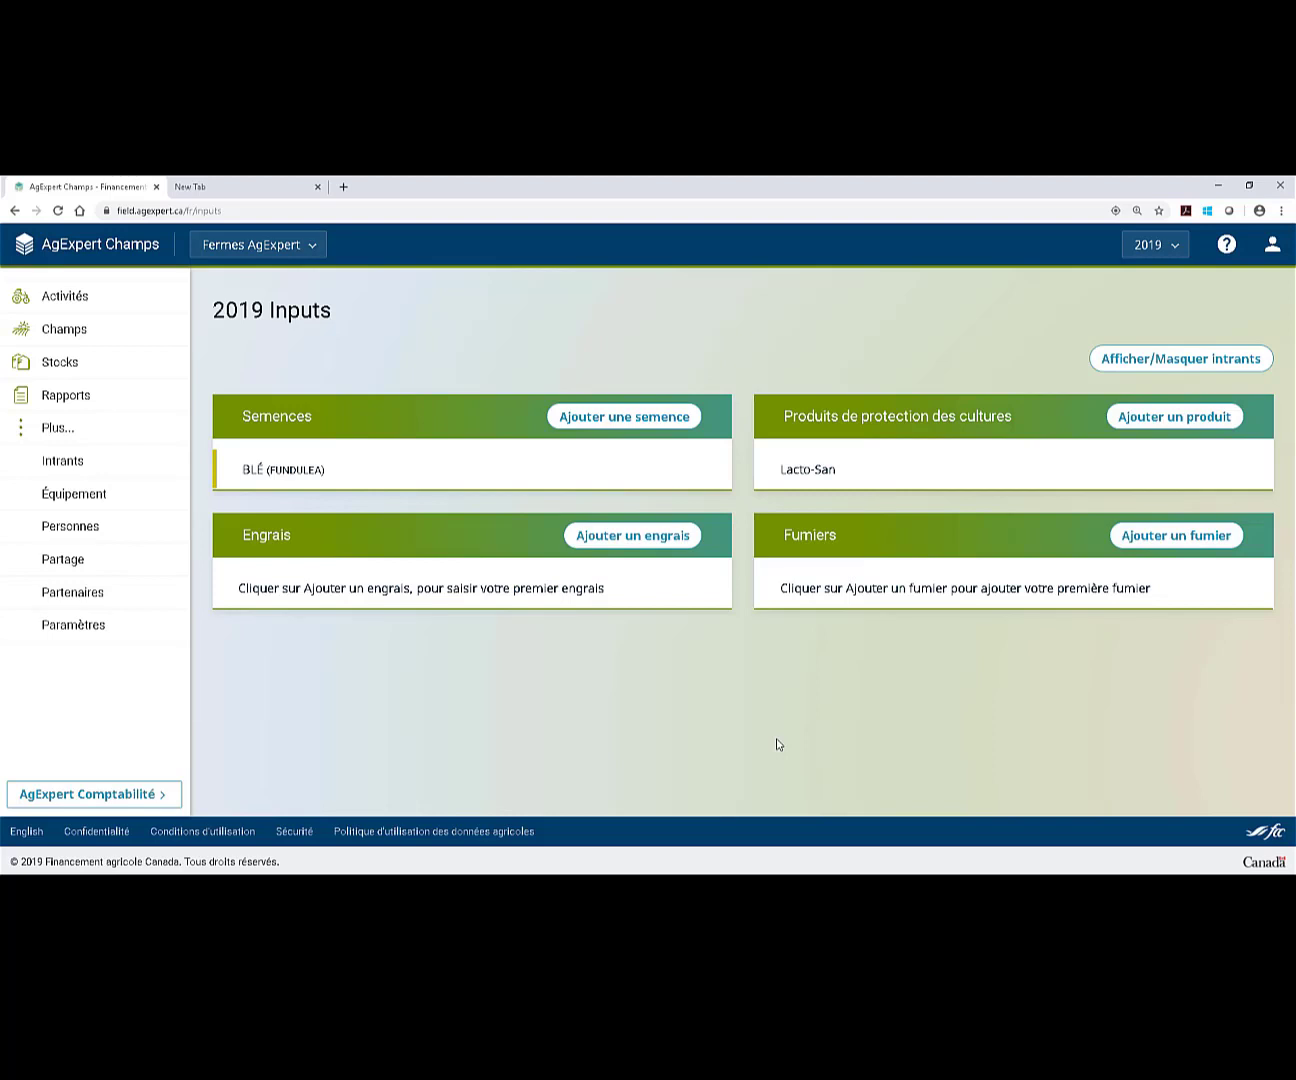
From the 2019 activities list, add a Planter activity on field A1.
click(132, 304)
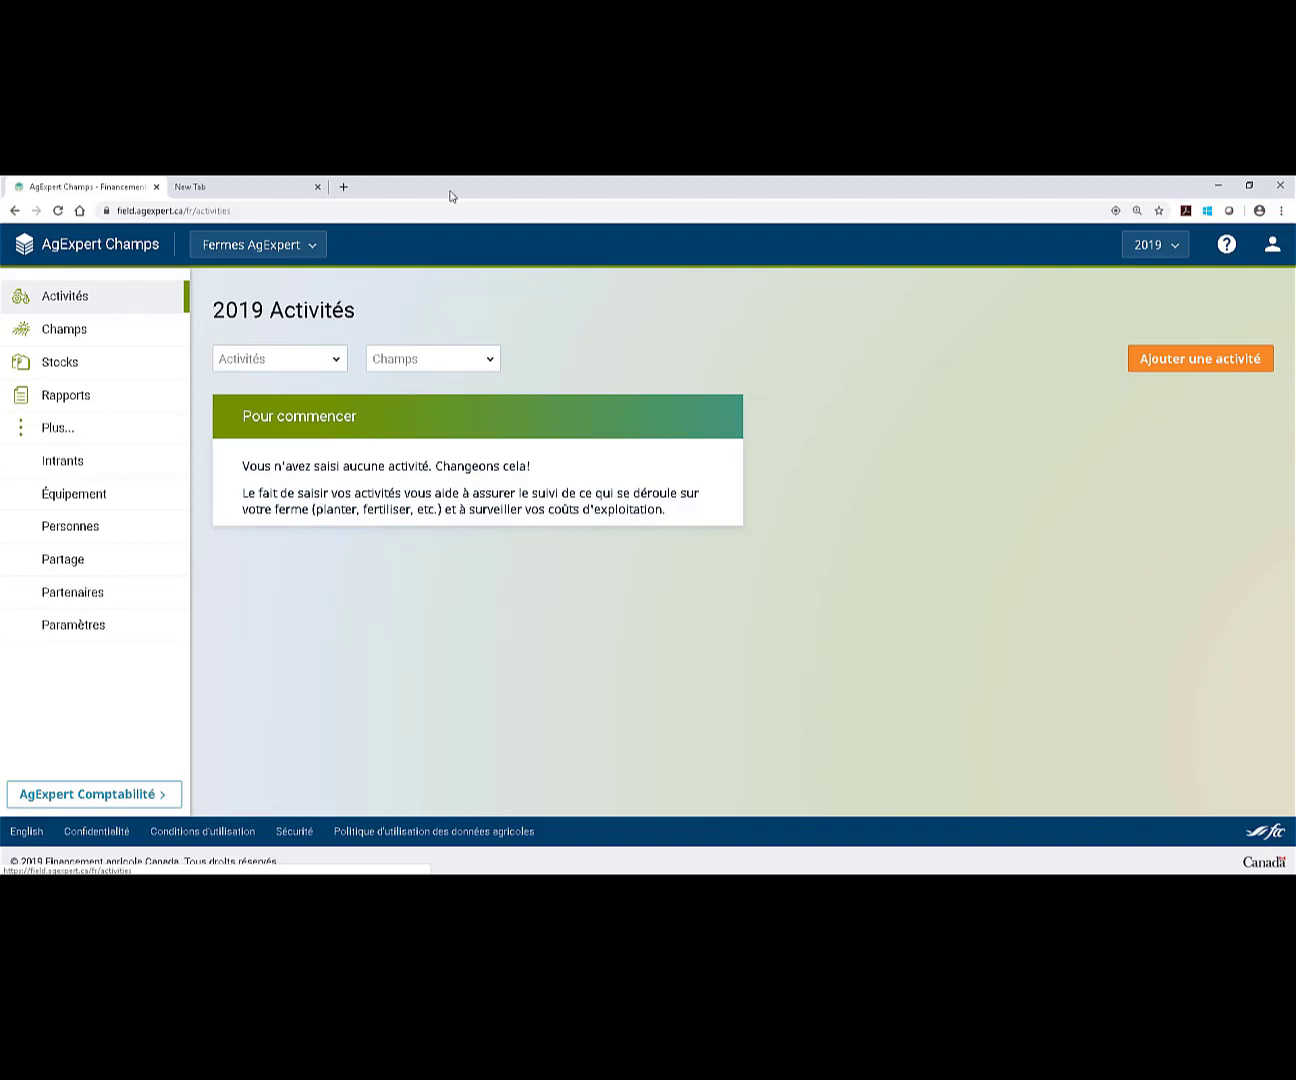
click(1174, 363)
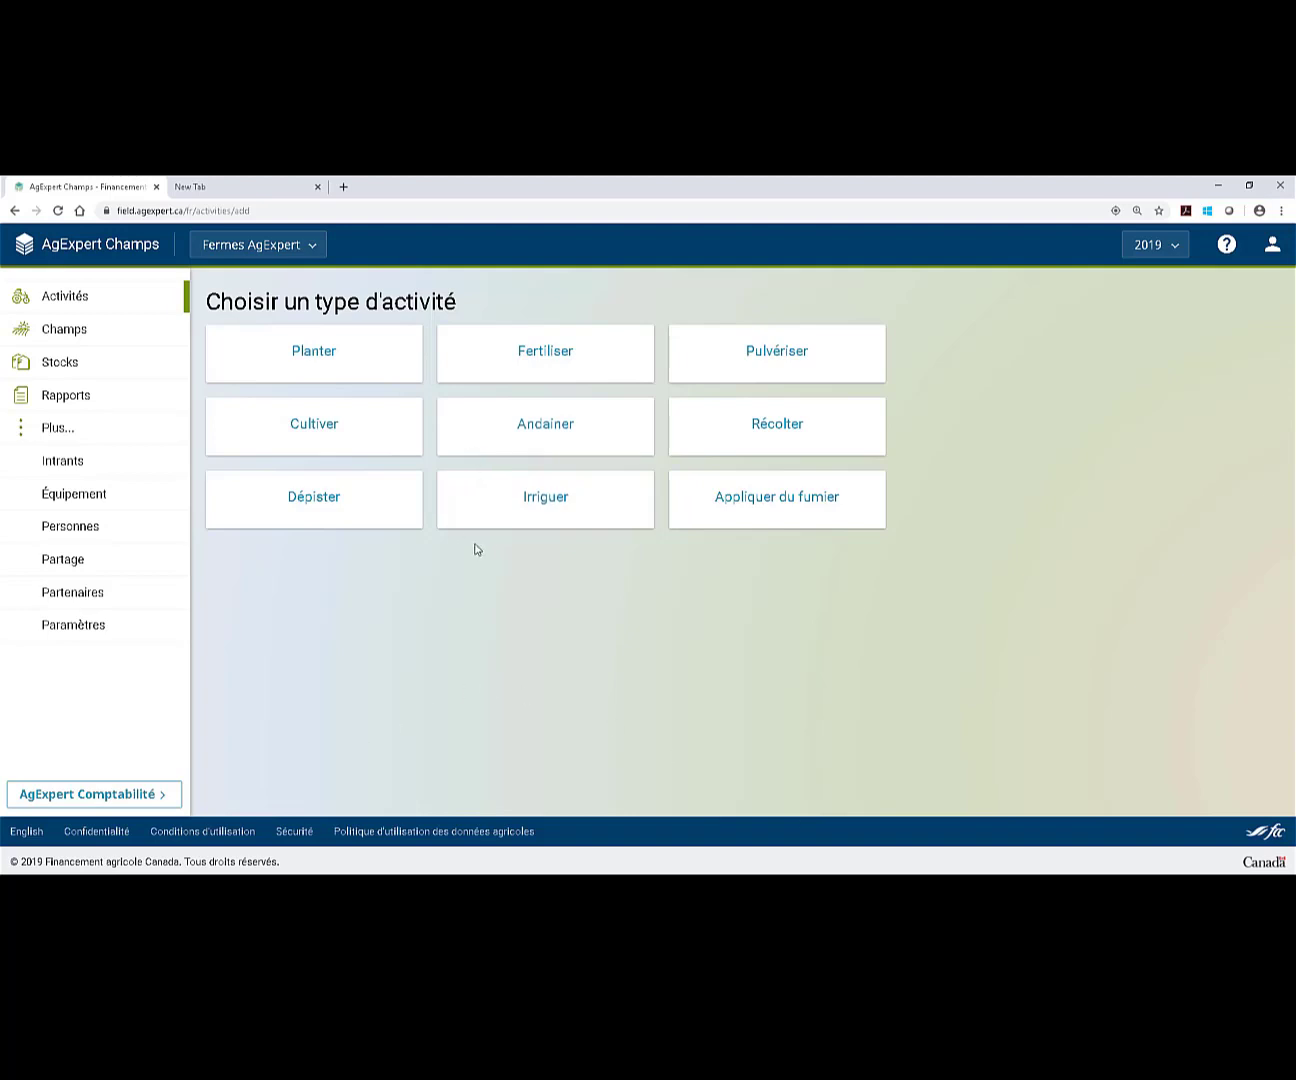
click(381, 367)
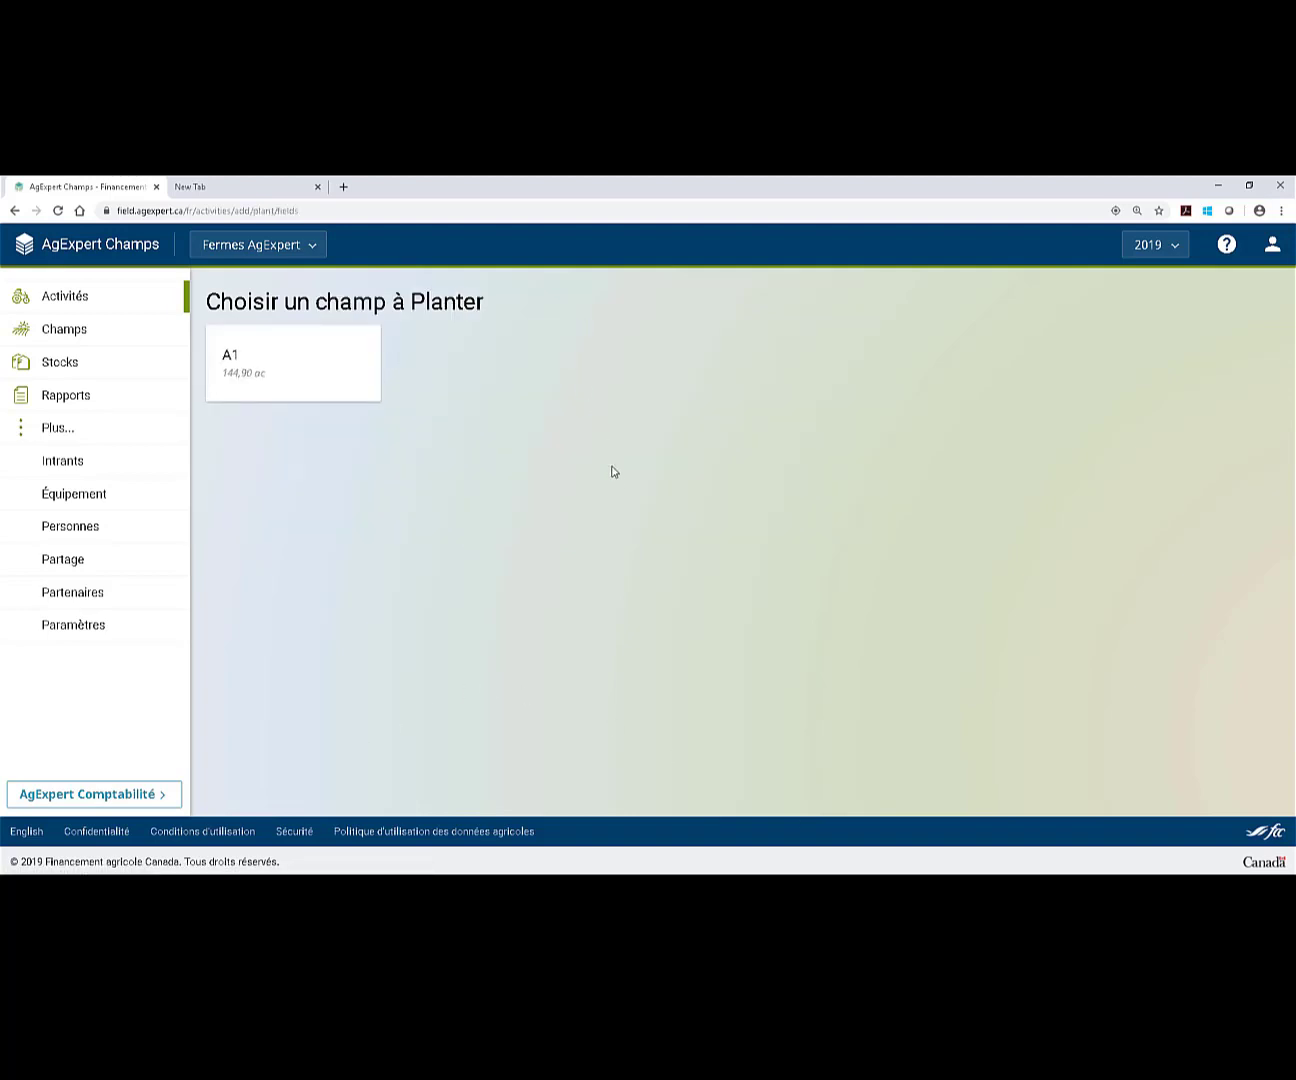
click(309, 383)
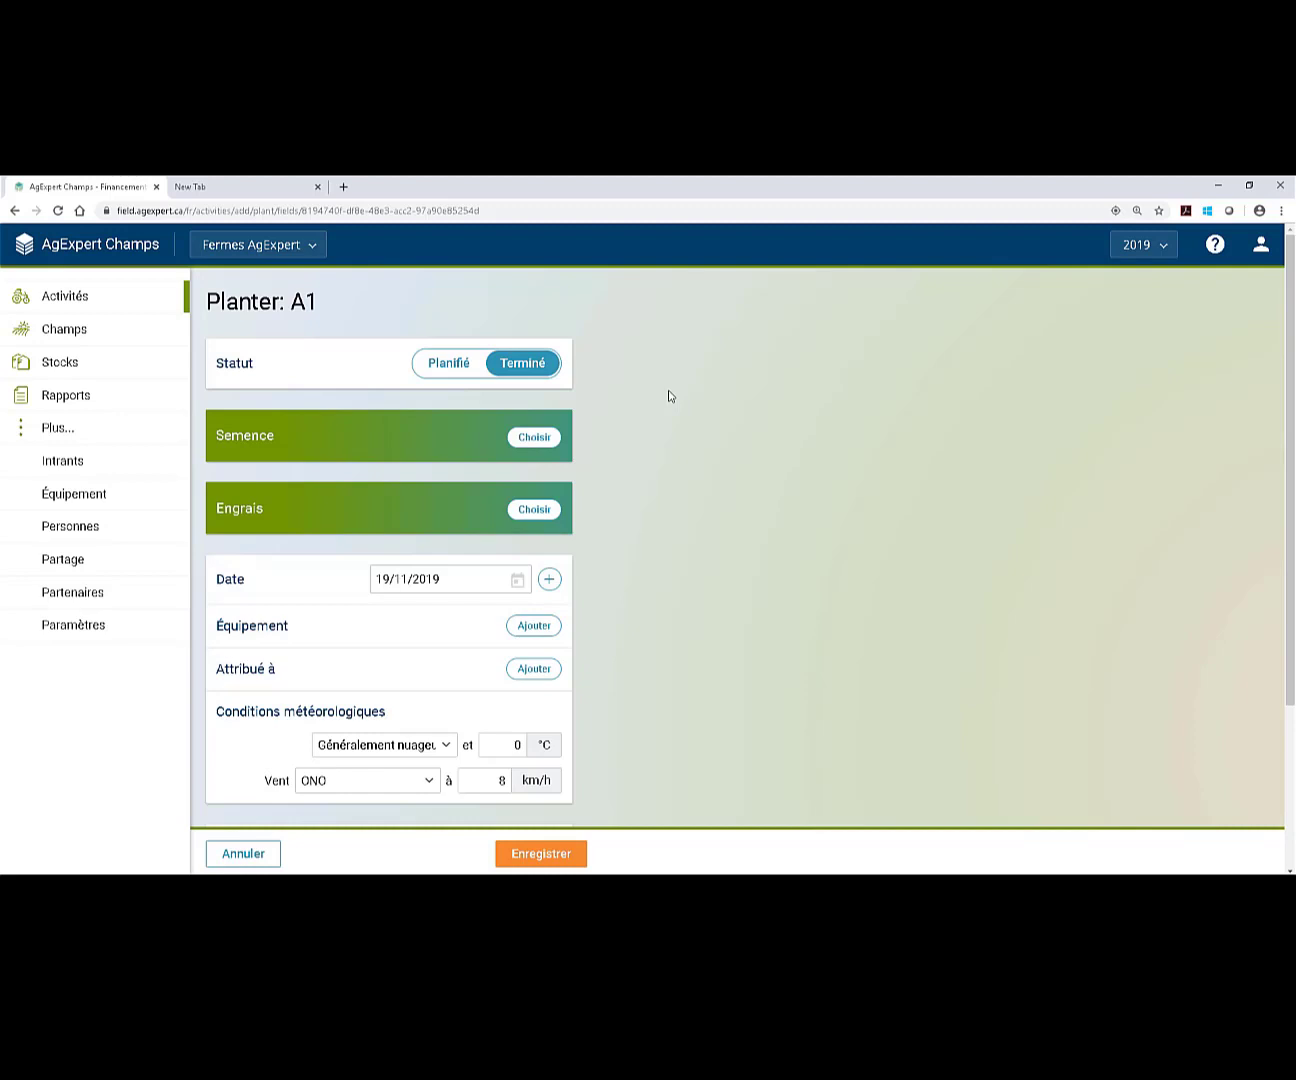
Keep the planting status Terminé and select the BLÉ (FUNDULEA) seed.
click(441, 364)
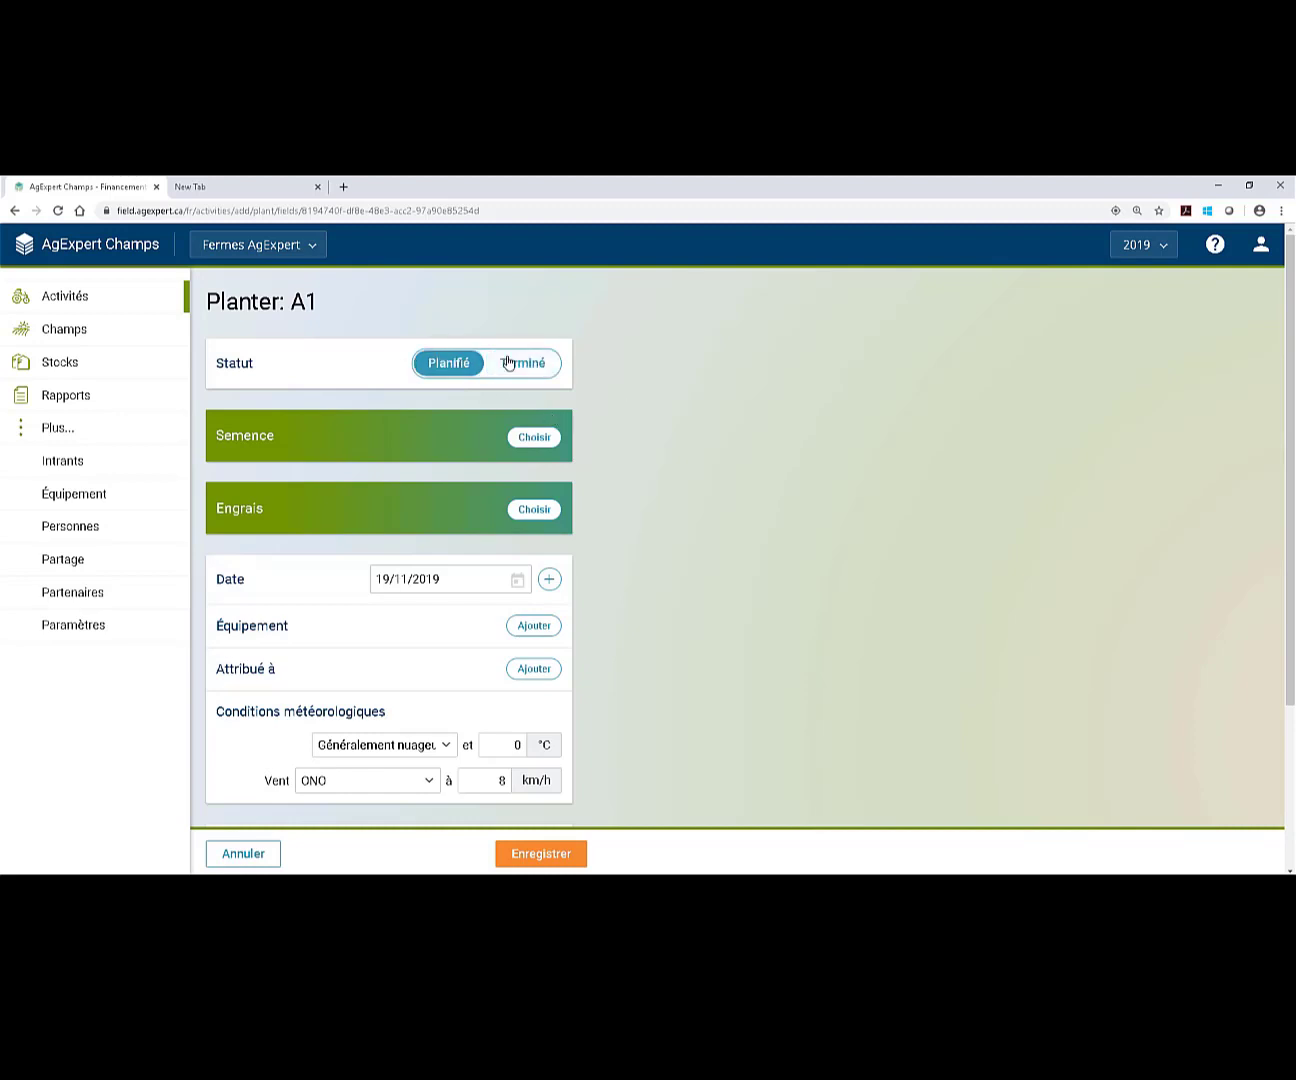
click(512, 365)
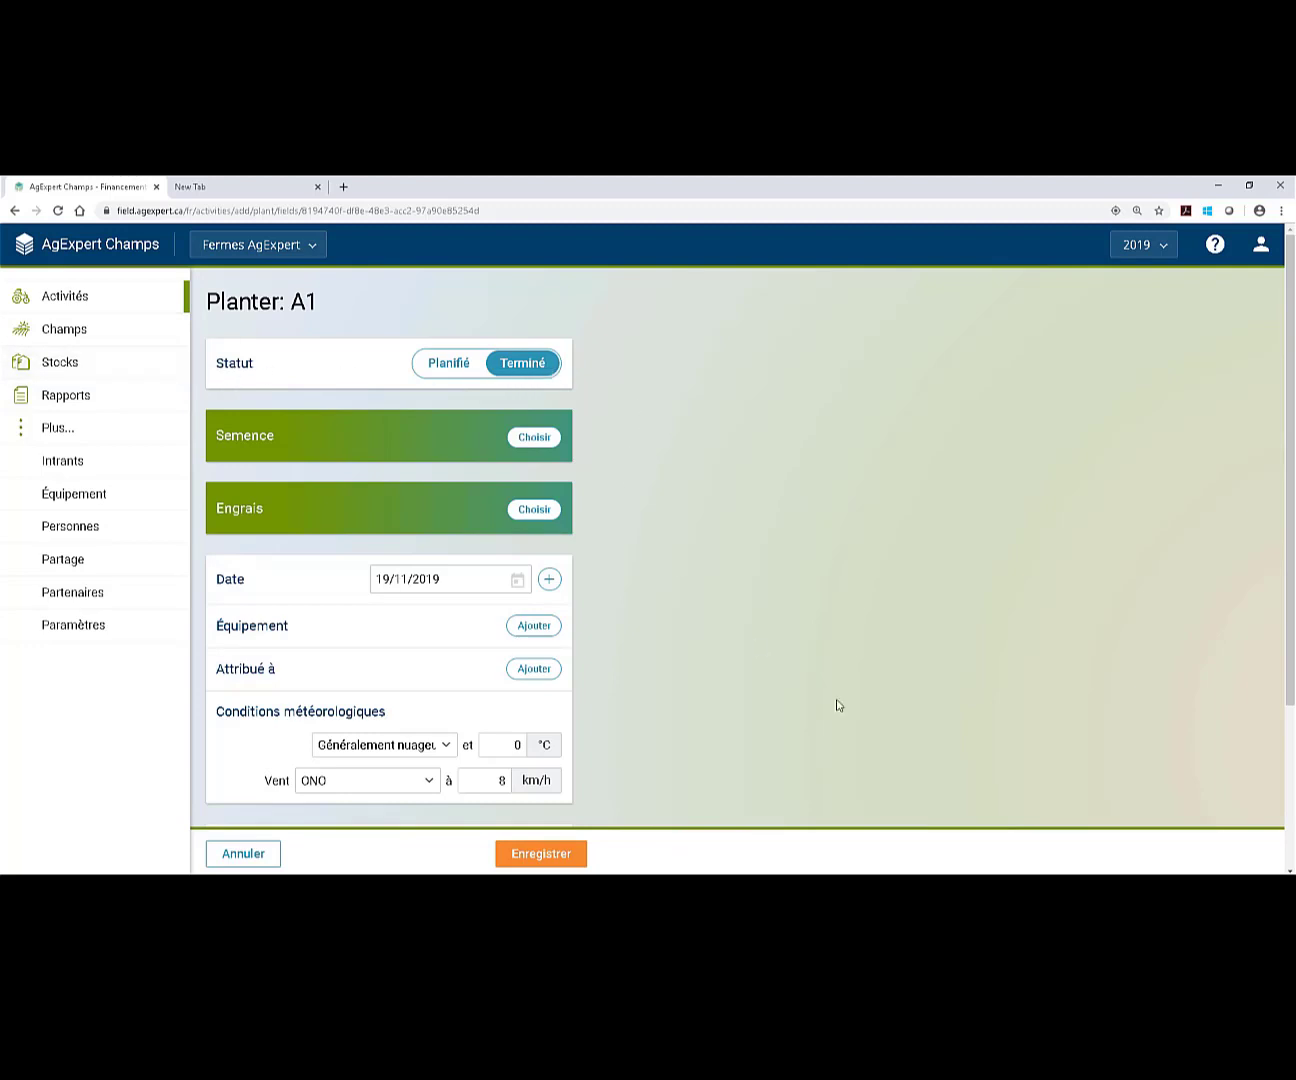
click(538, 447)
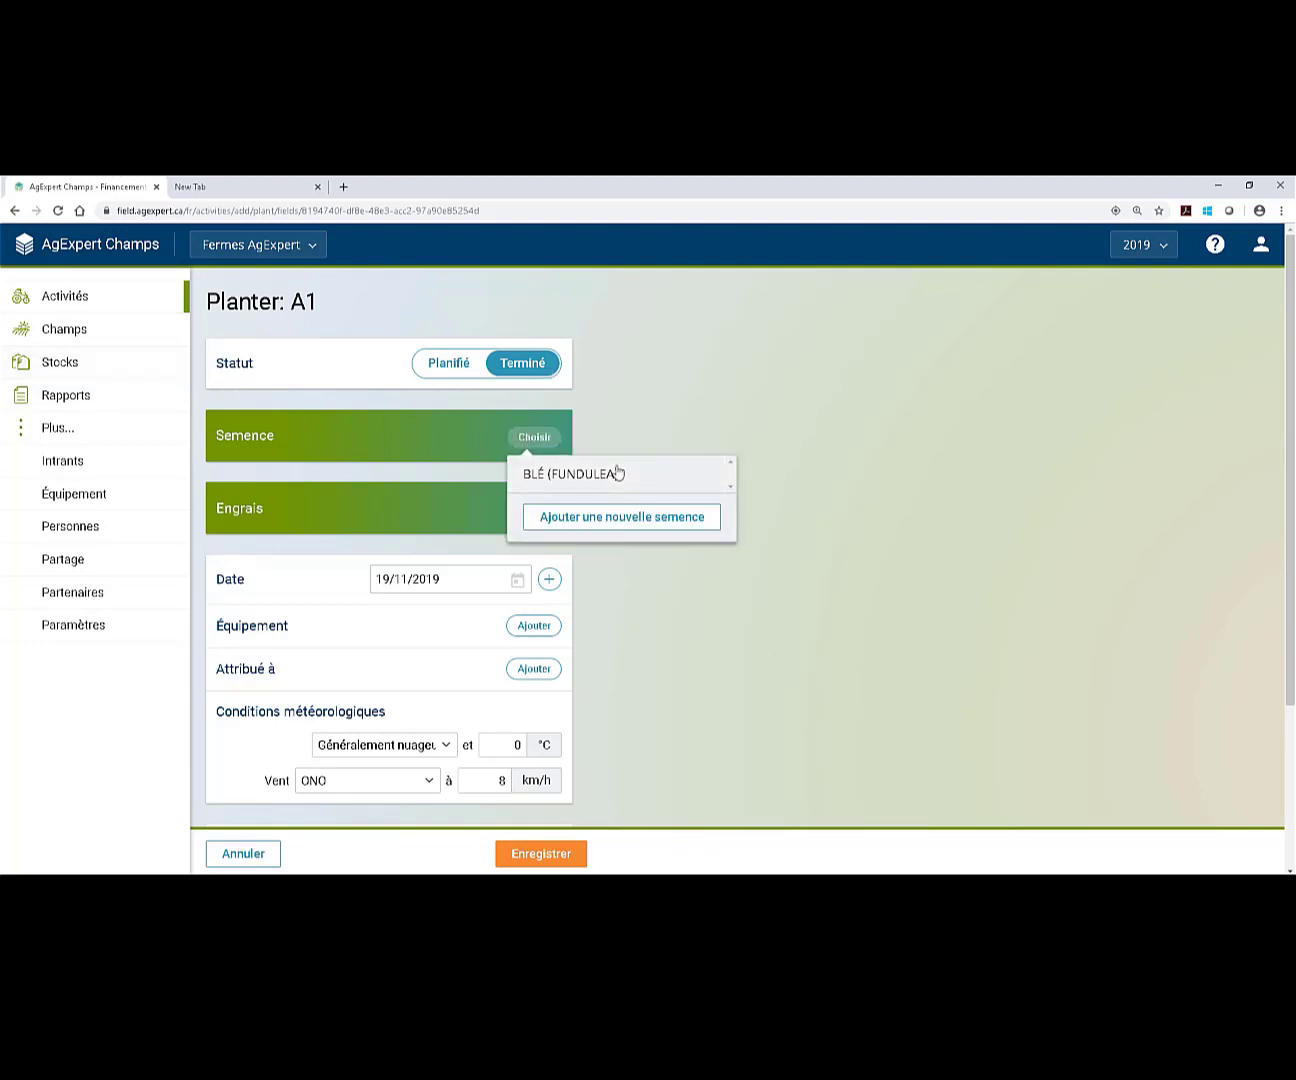
click(612, 470)
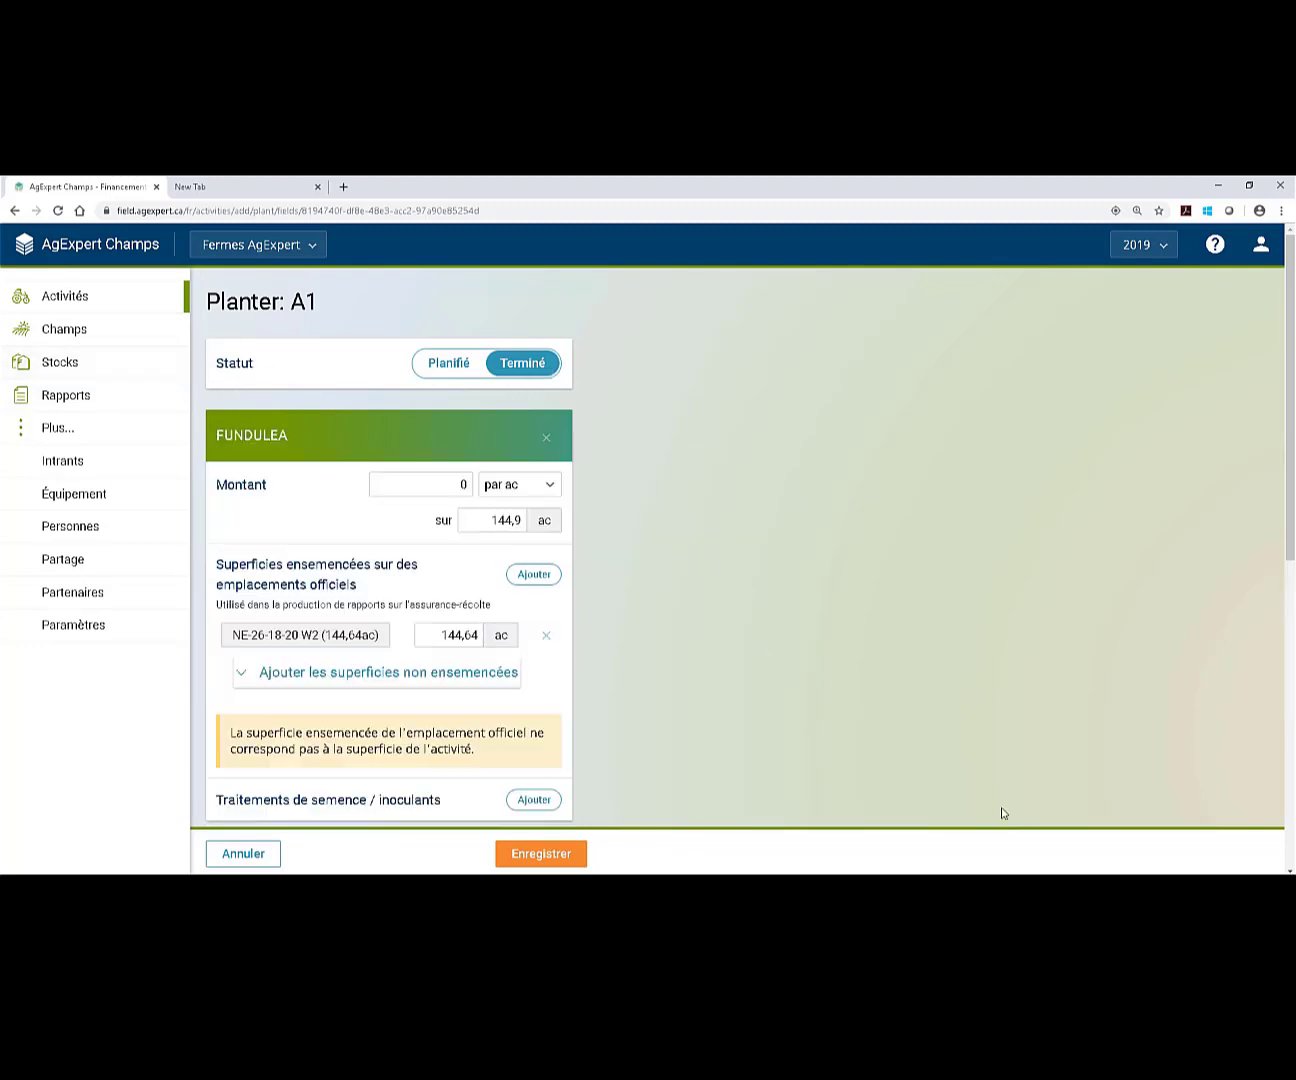
Set the seeding amount to 20 lb per ac, leaving the 144,64 ac seeded area unchanged.
click(405, 476)
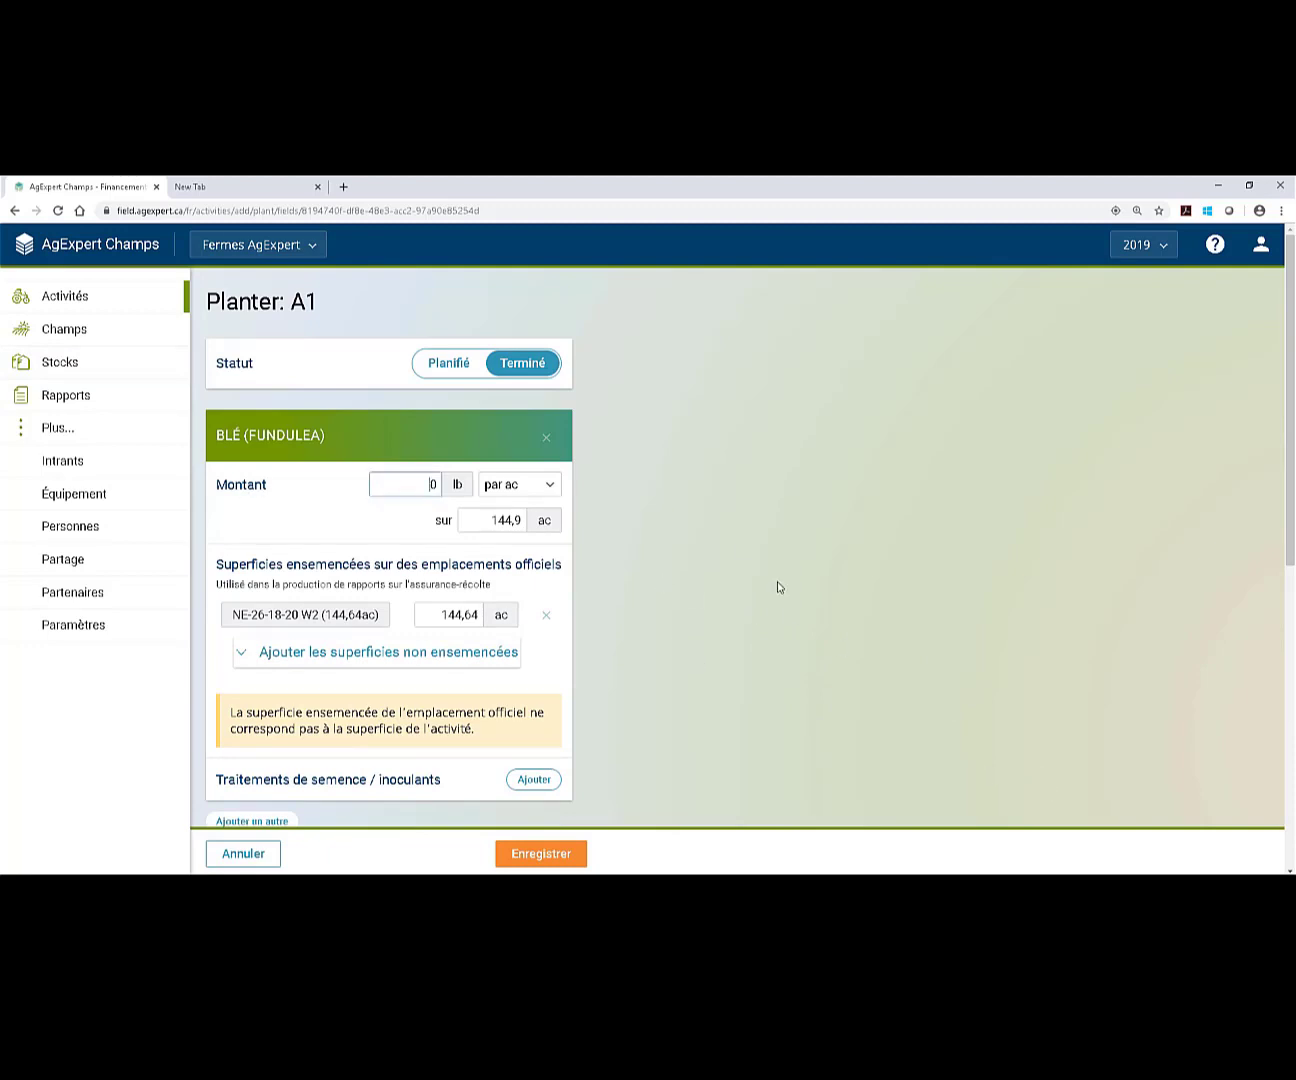
text(20)
key(Delete)
scroll(820, 621, down, 1)
click(354, 492)
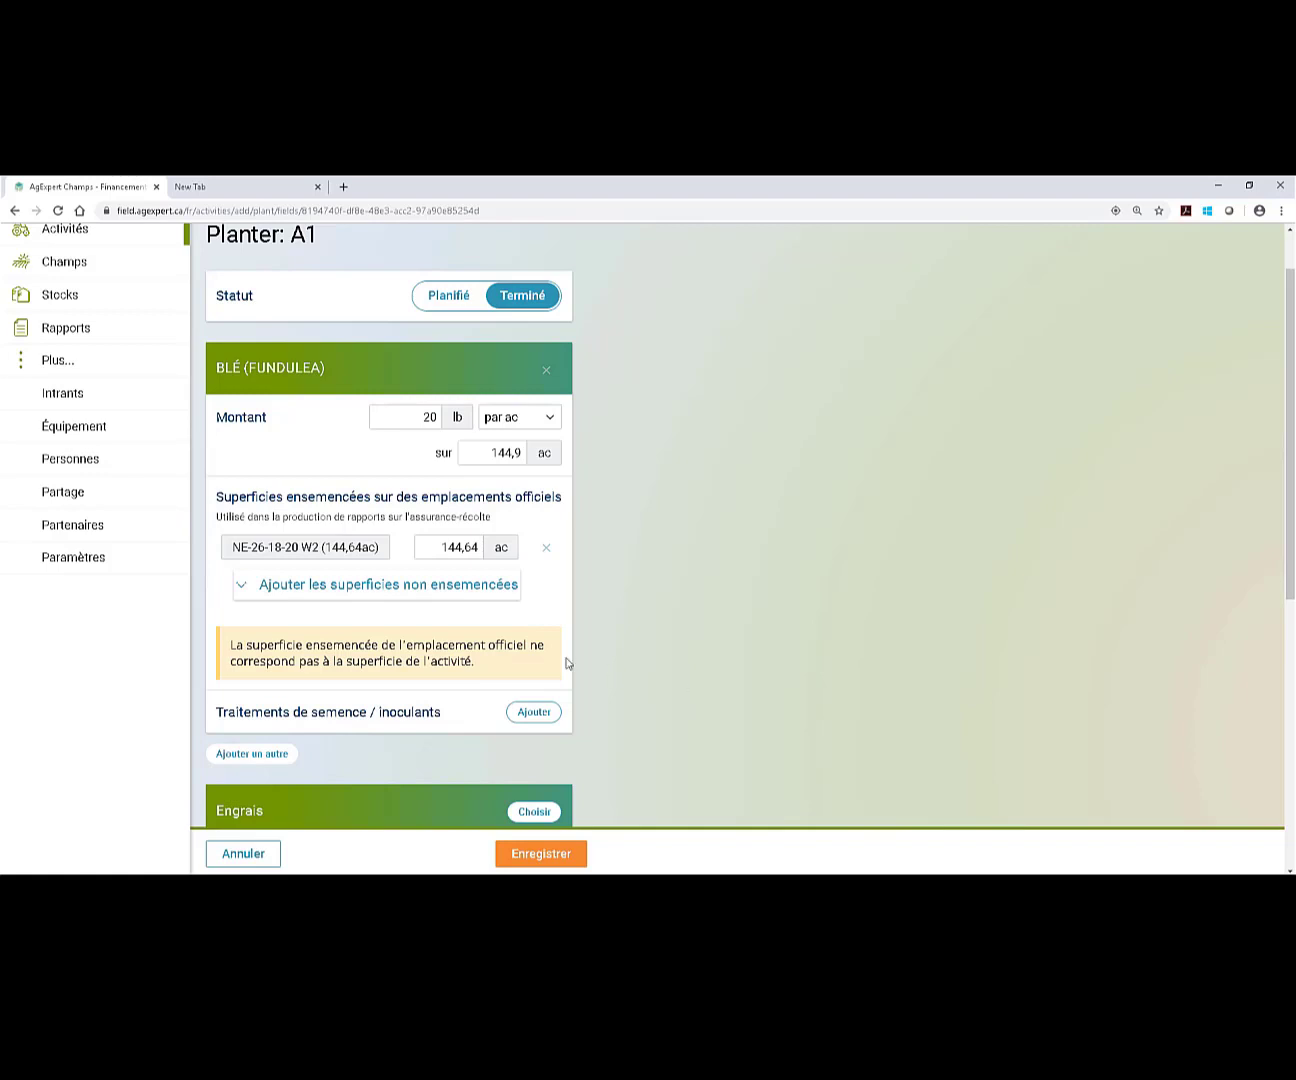
drag(432, 545, 580, 591)
click(616, 613)
Review the remarks and date options, then save the A1 wheat planting at 2 898,00 lb.
scroll(640, 614, down, 1)
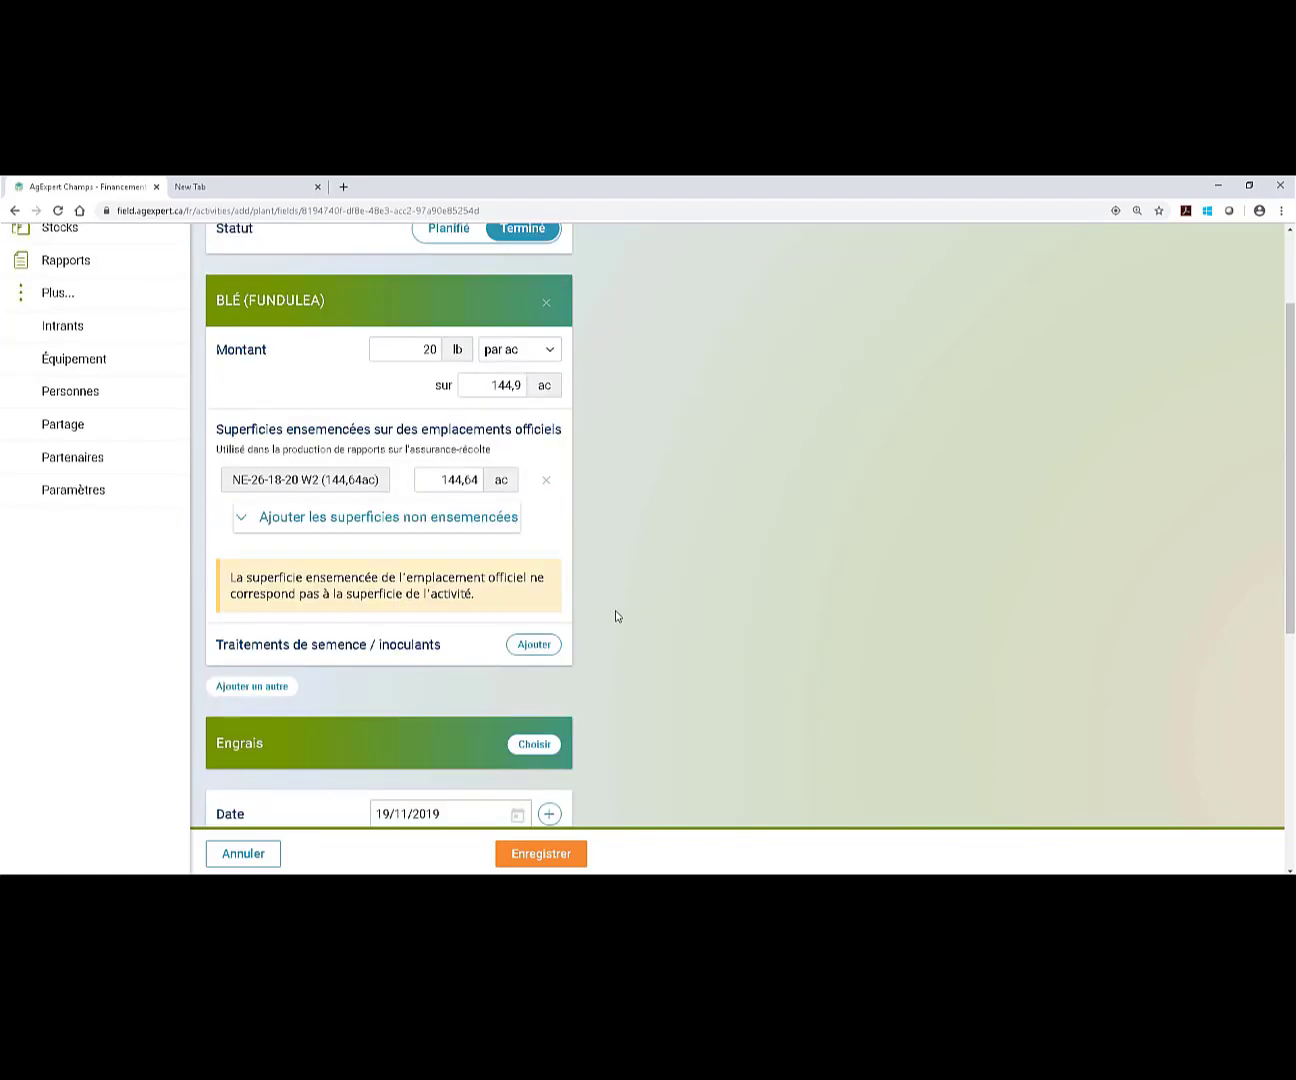
scroll(613, 614, down, 2)
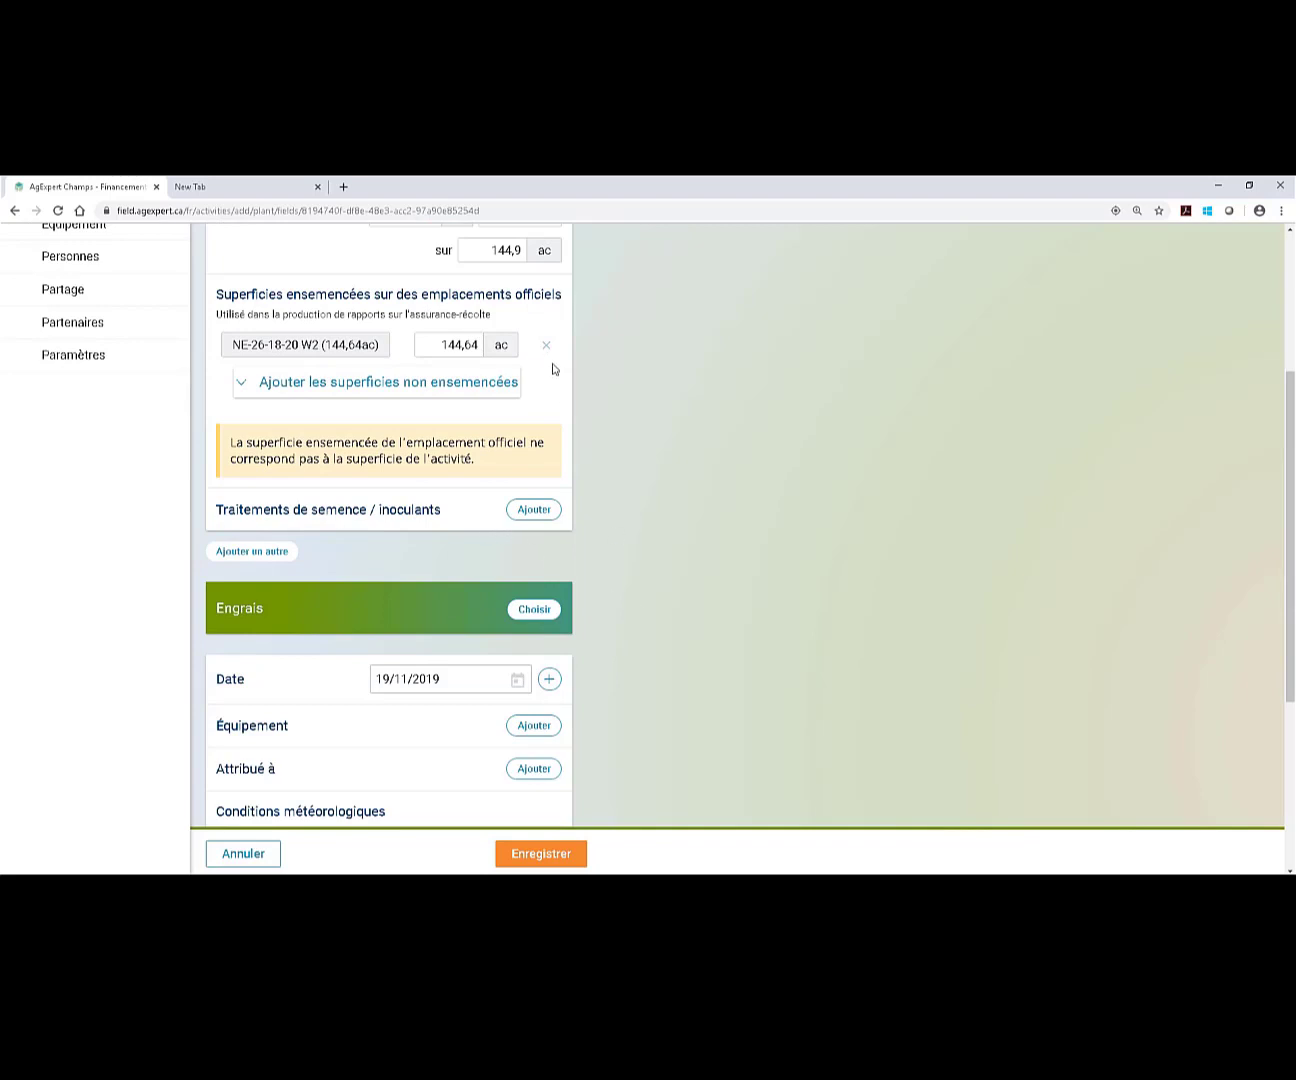
scroll(506, 428, down, 4)
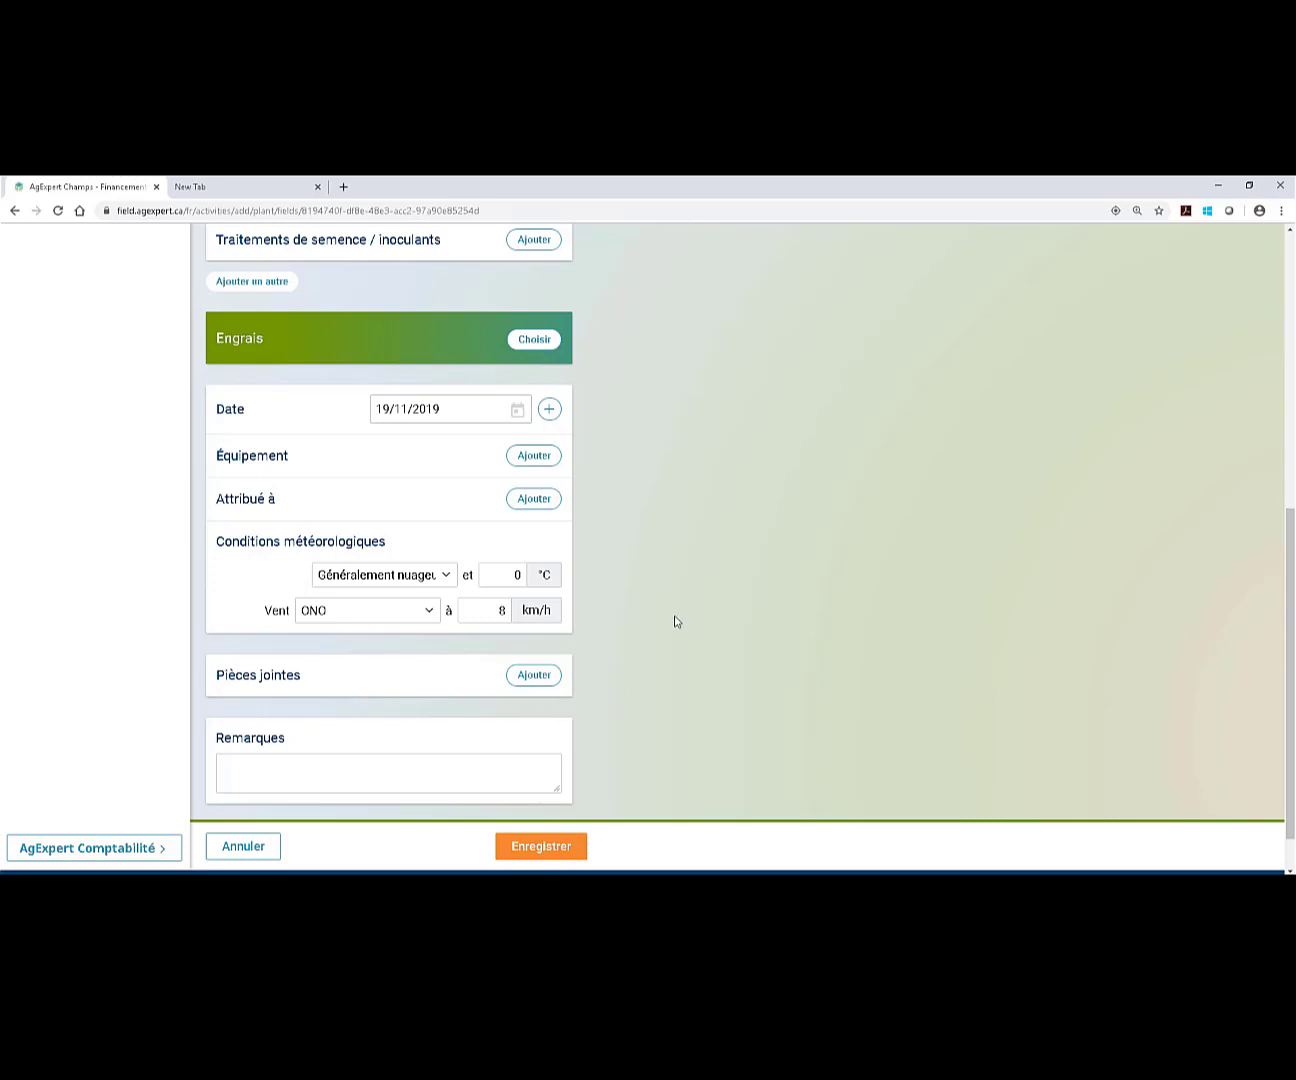
scroll(675, 621, down, 1)
click(393, 733)
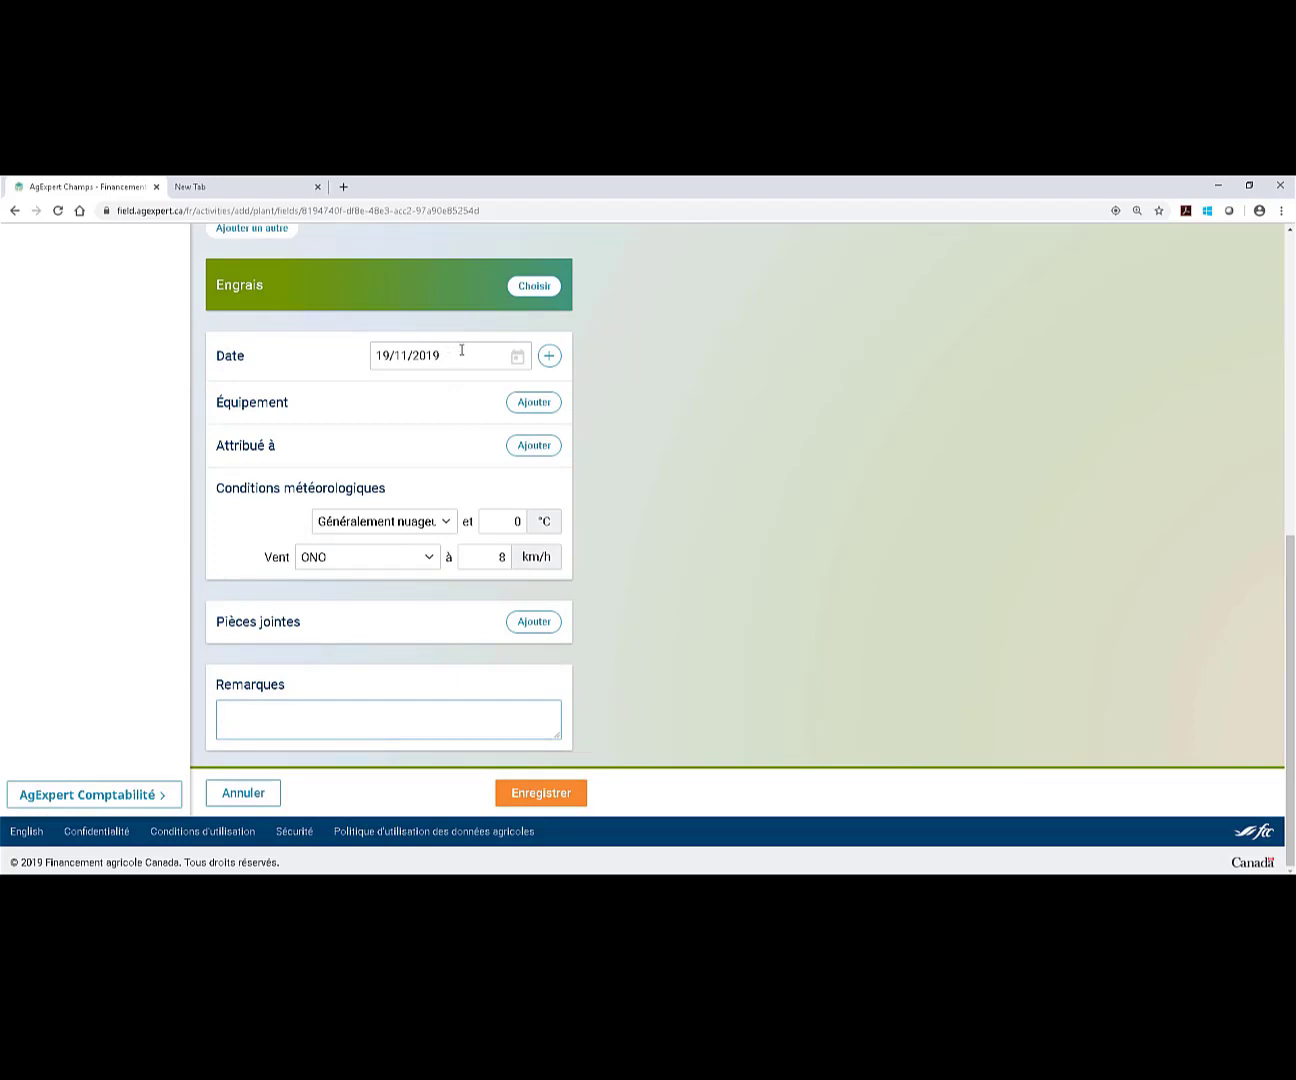
click(547, 359)
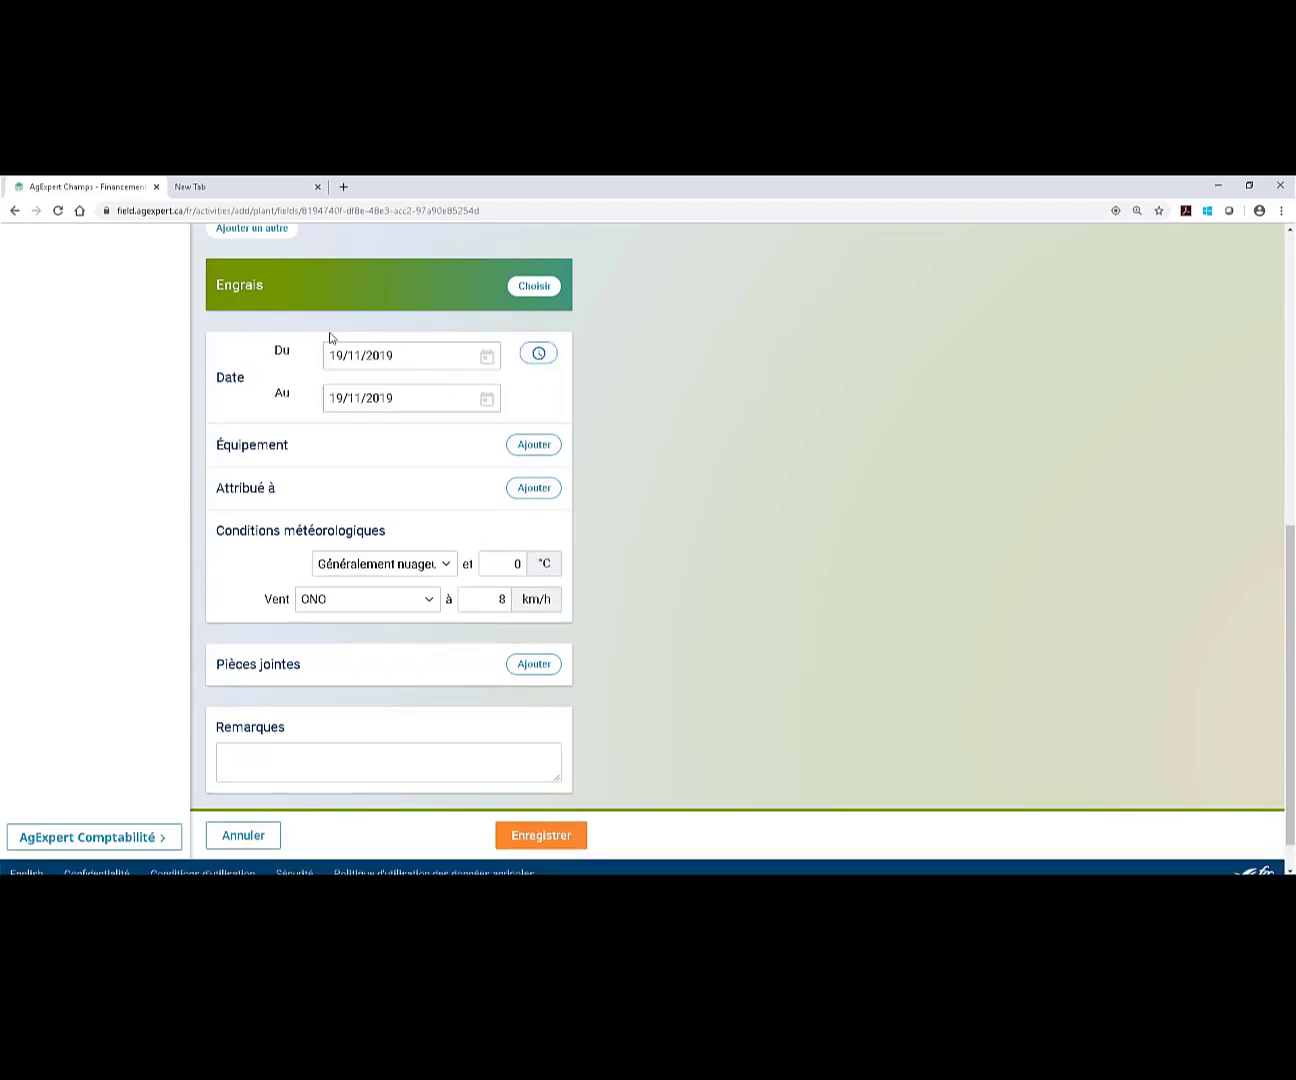
click(540, 362)
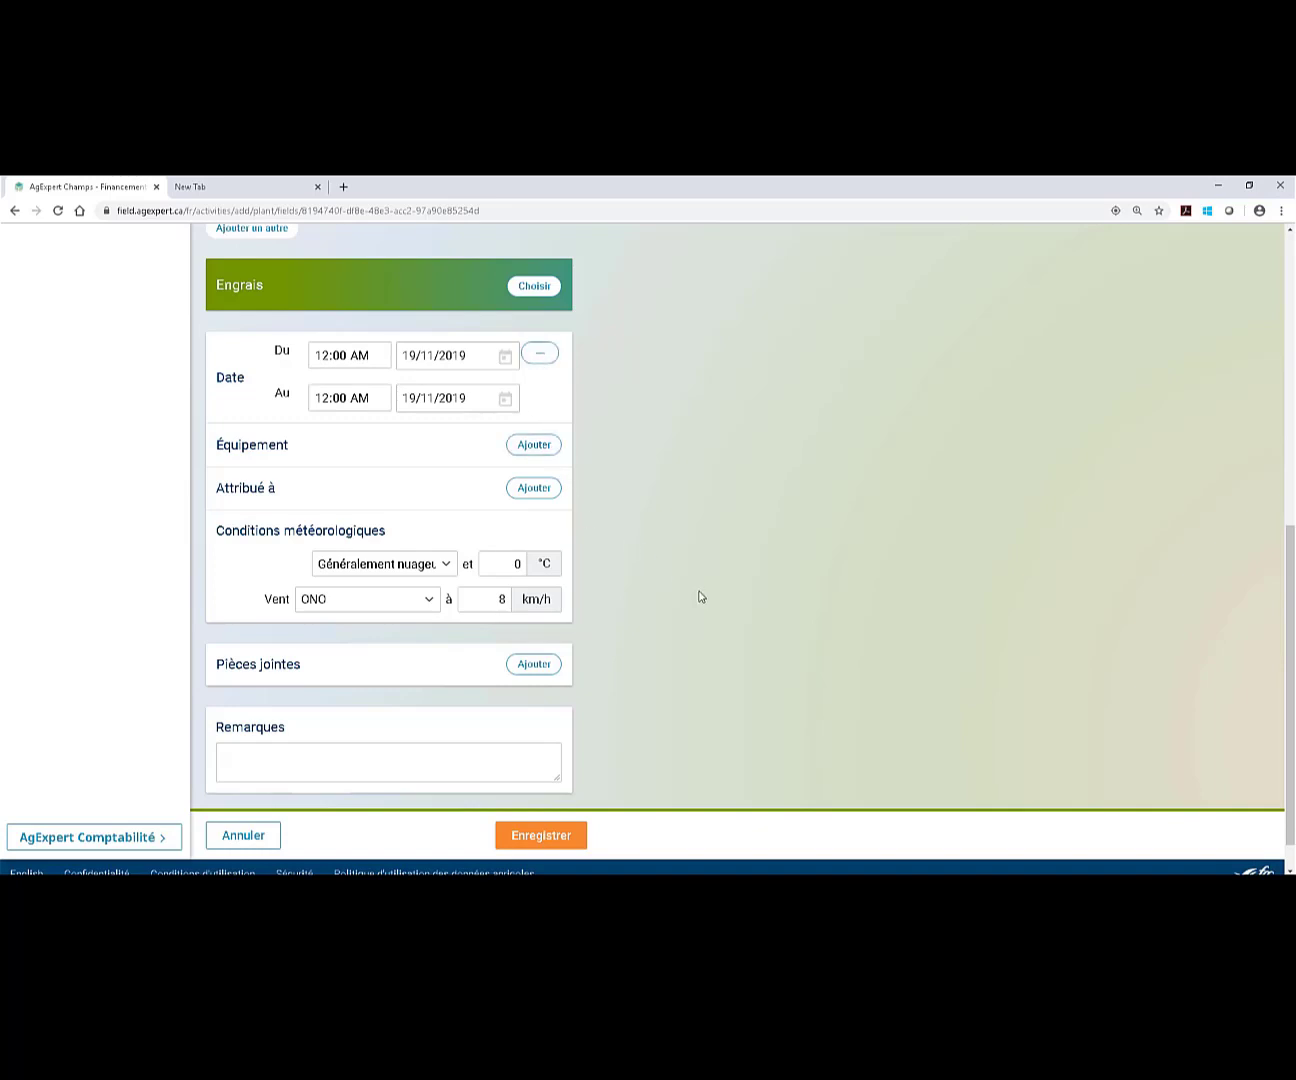
scroll(729, 596, up, 3)
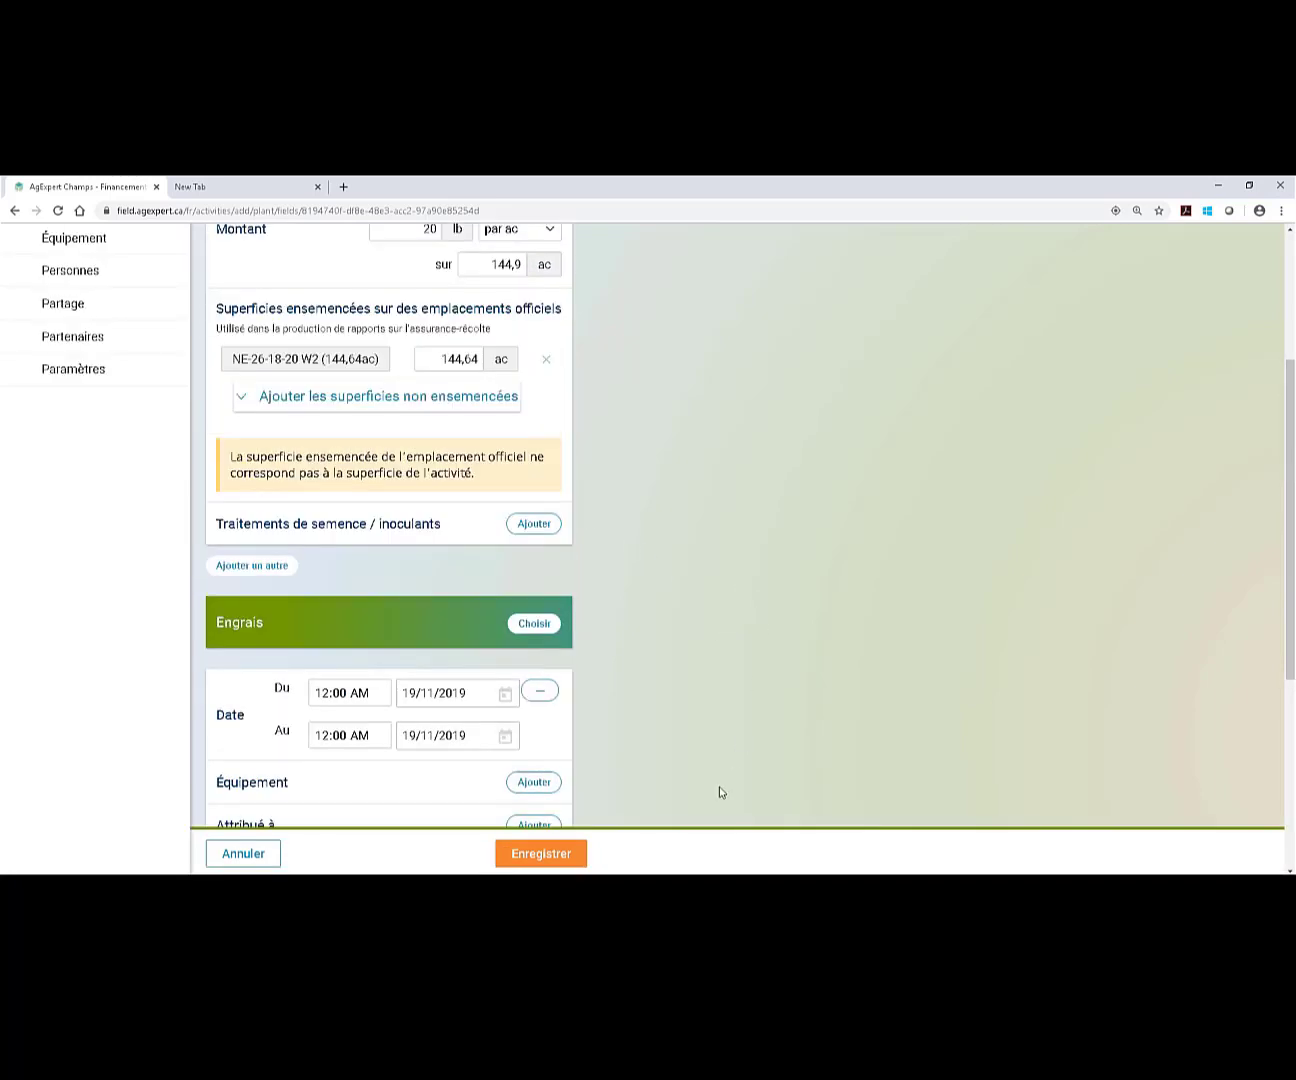
click(540, 854)
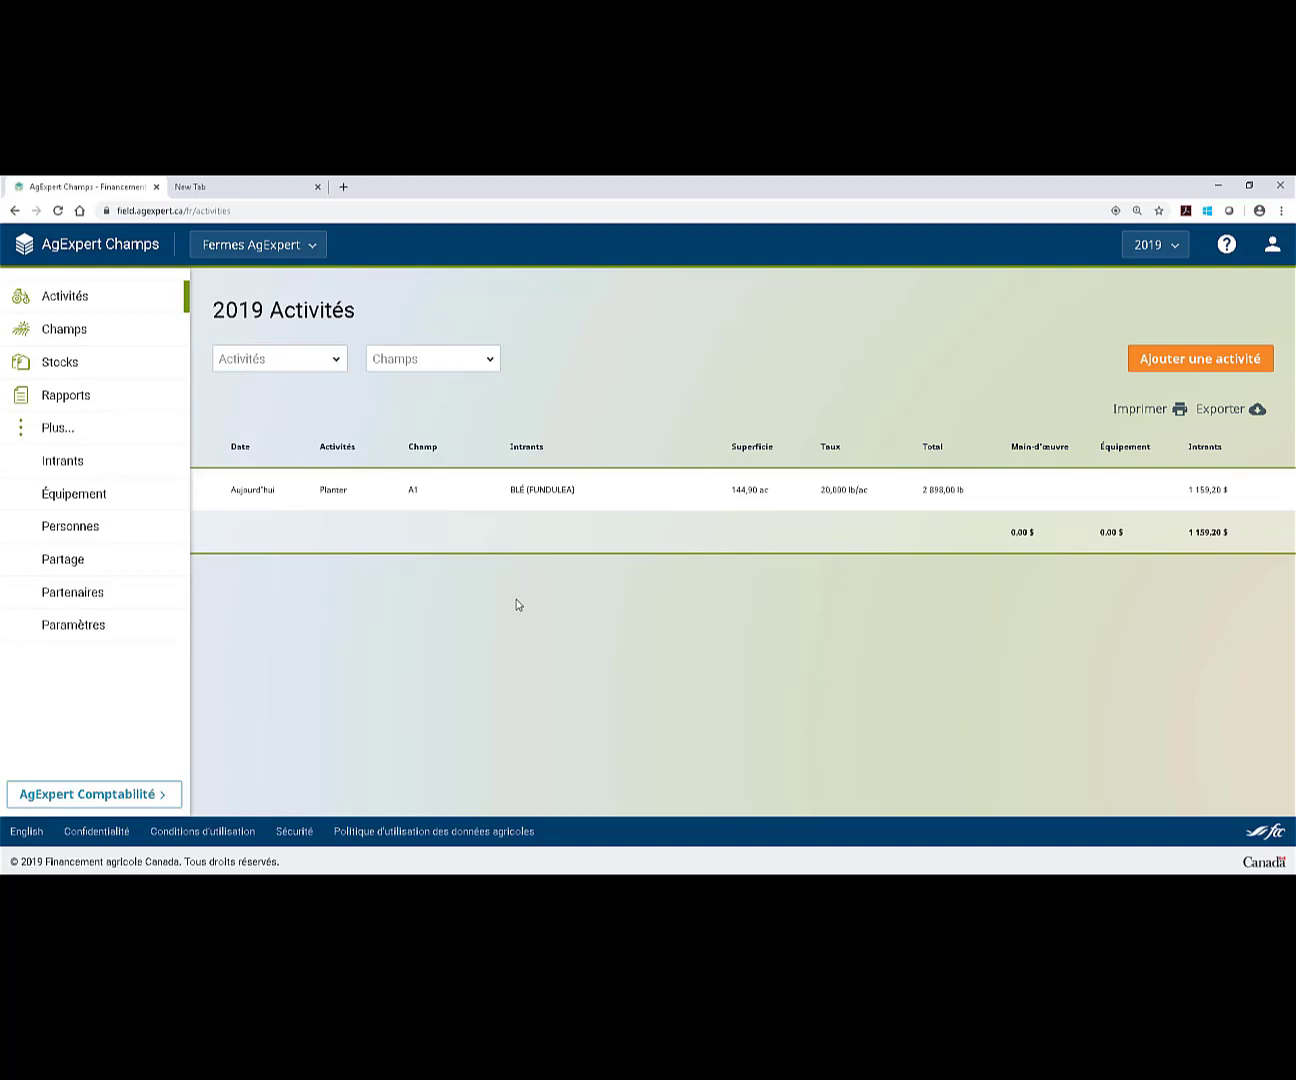
Check the activity type filter, then go to the 2019 storage sites page under Stocks.
click(337, 360)
click(428, 416)
click(111, 363)
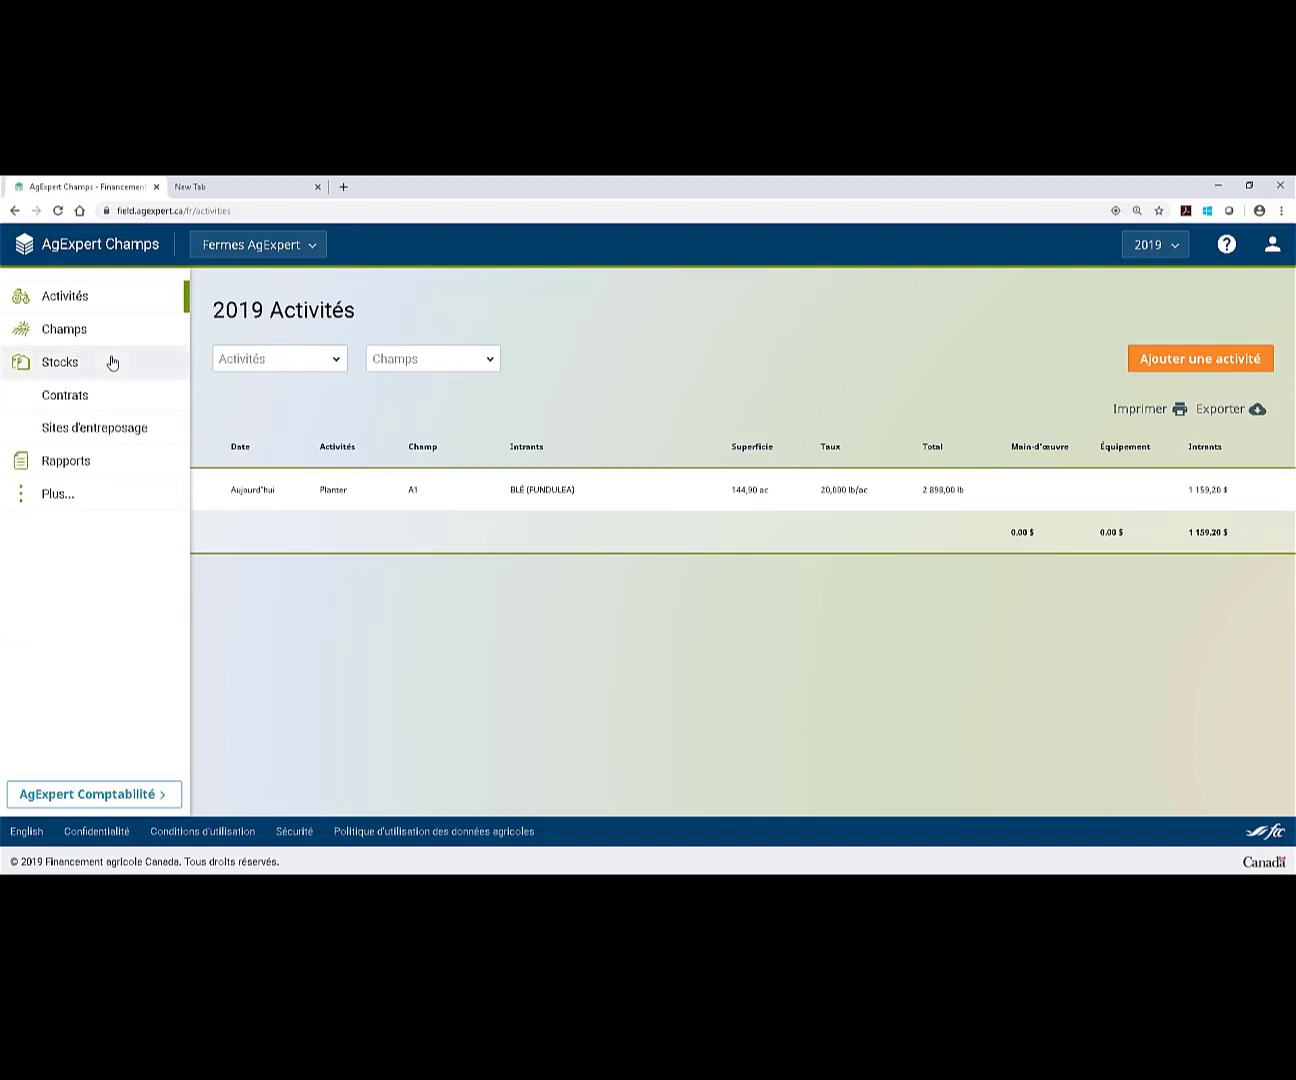
click(158, 432)
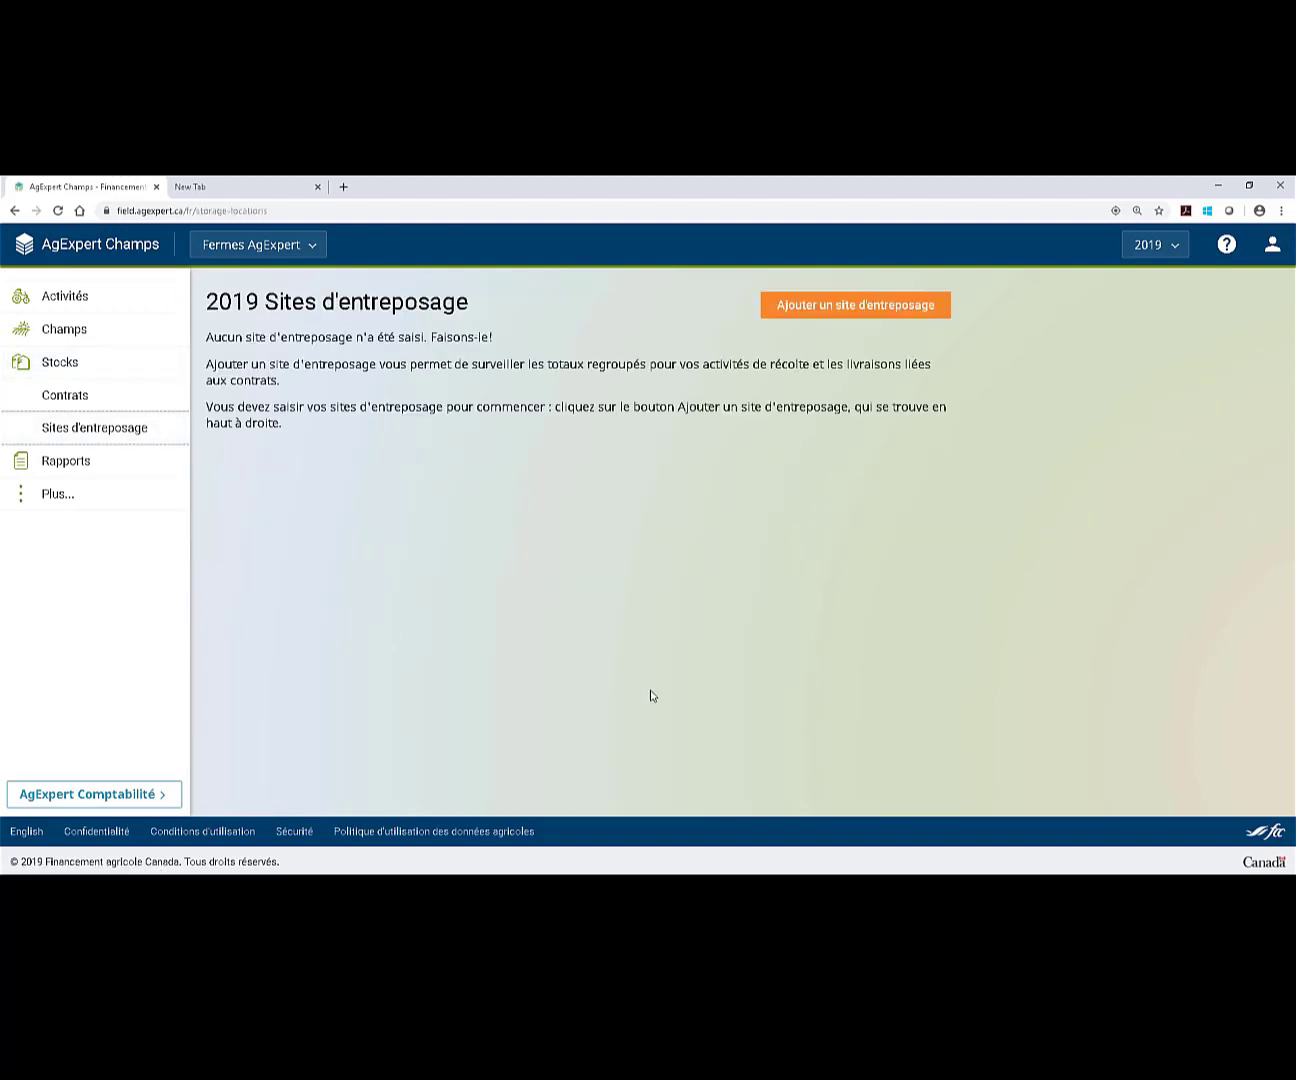
Start a new storage site and place it at the farmyard on the map.
click(858, 302)
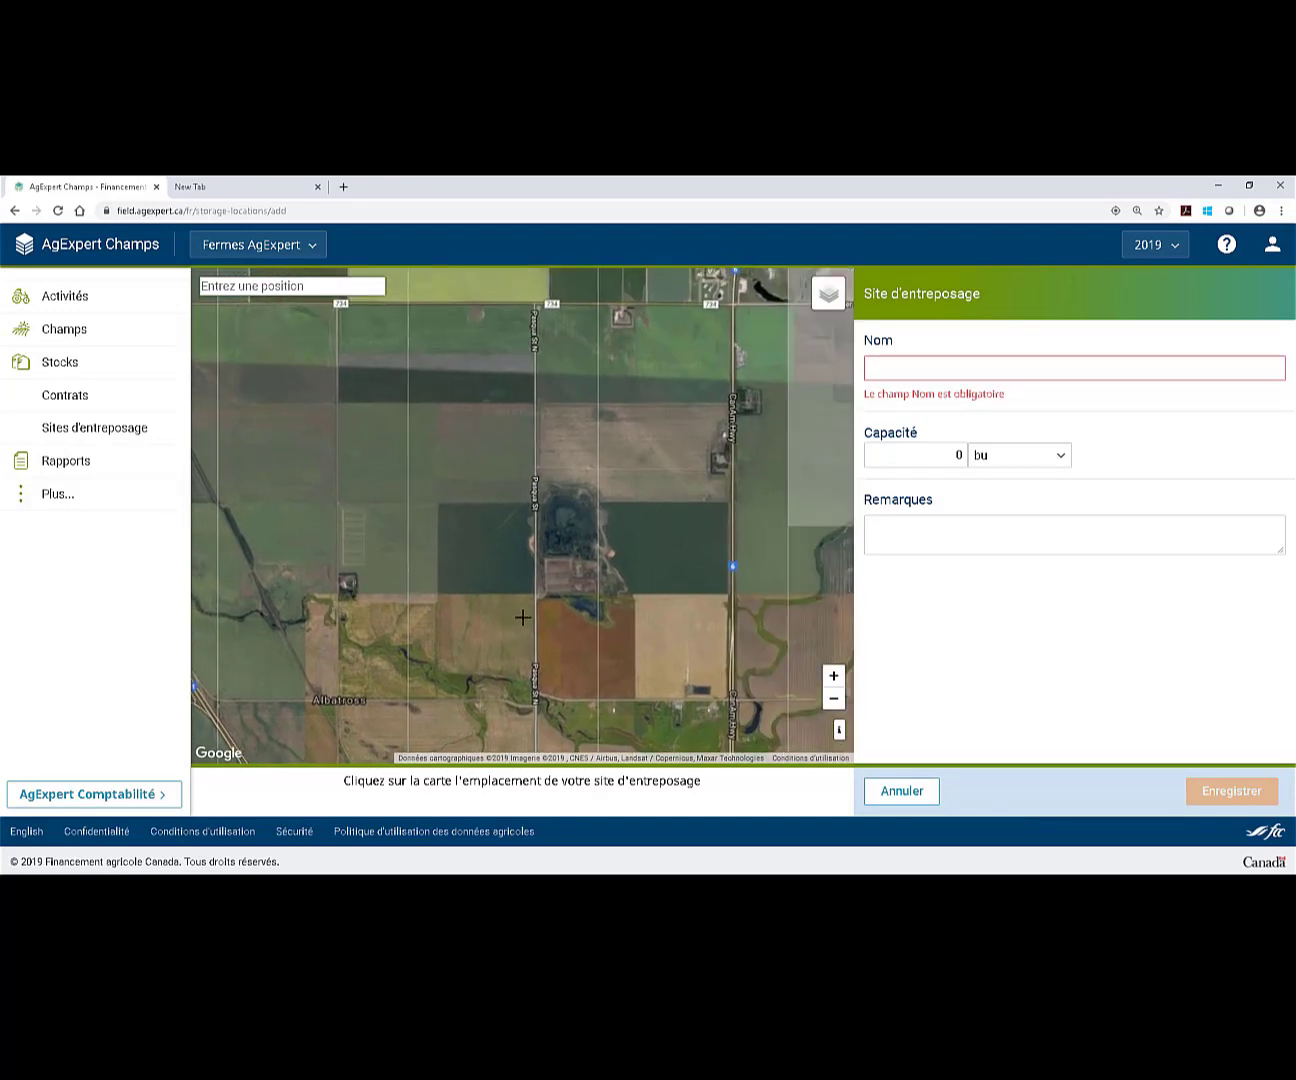
scroll(536, 593, up, 2)
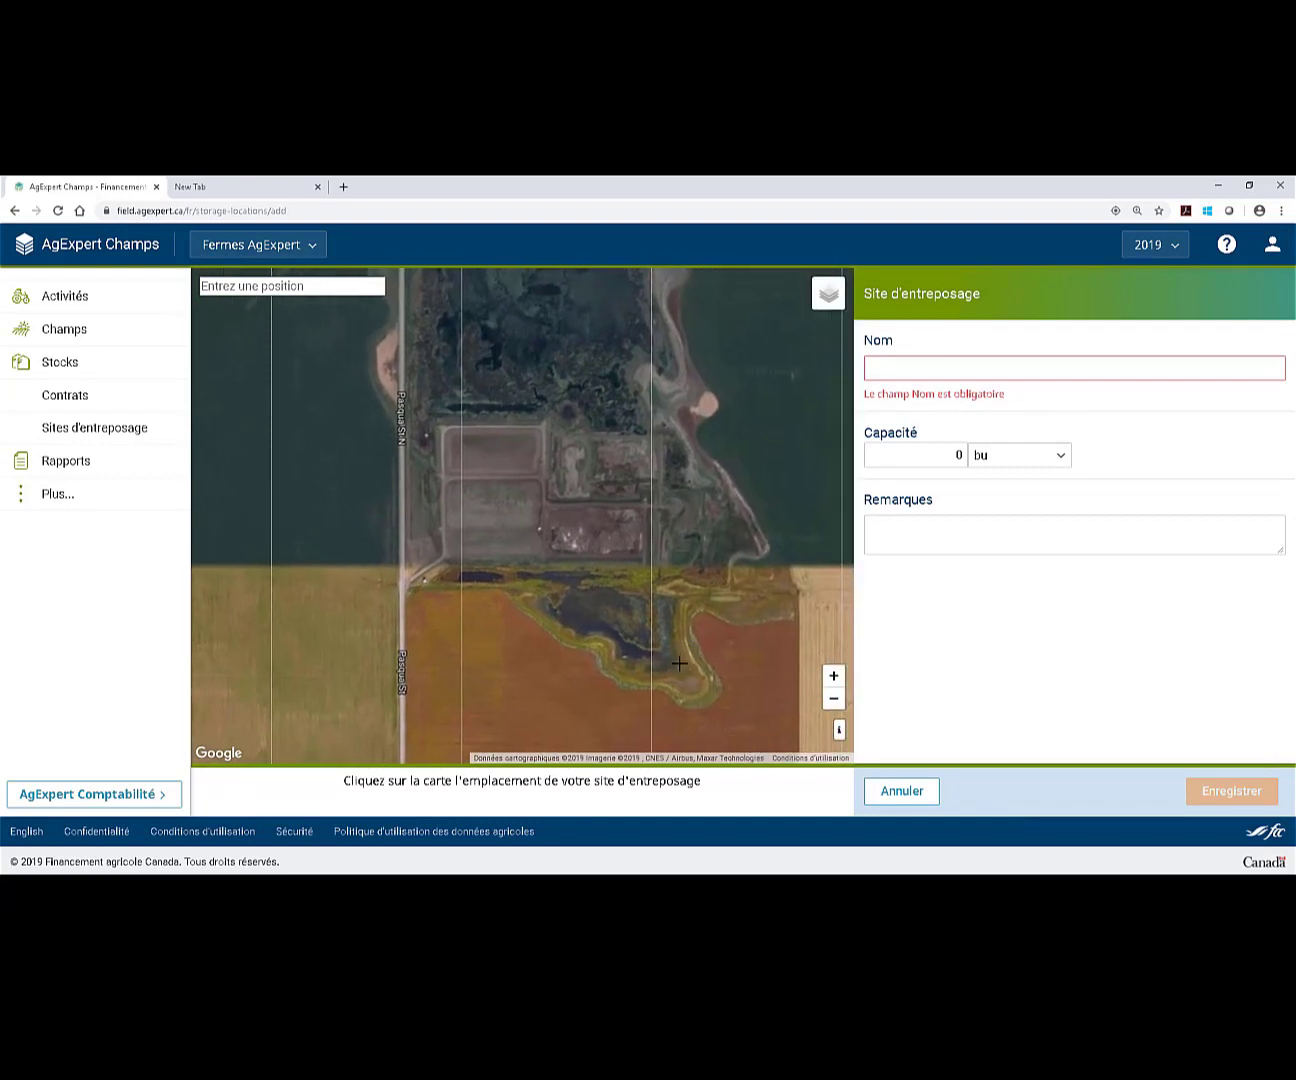
click(566, 535)
Name the site A1, give it 3000 bu capacity, and save it.
click(945, 368)
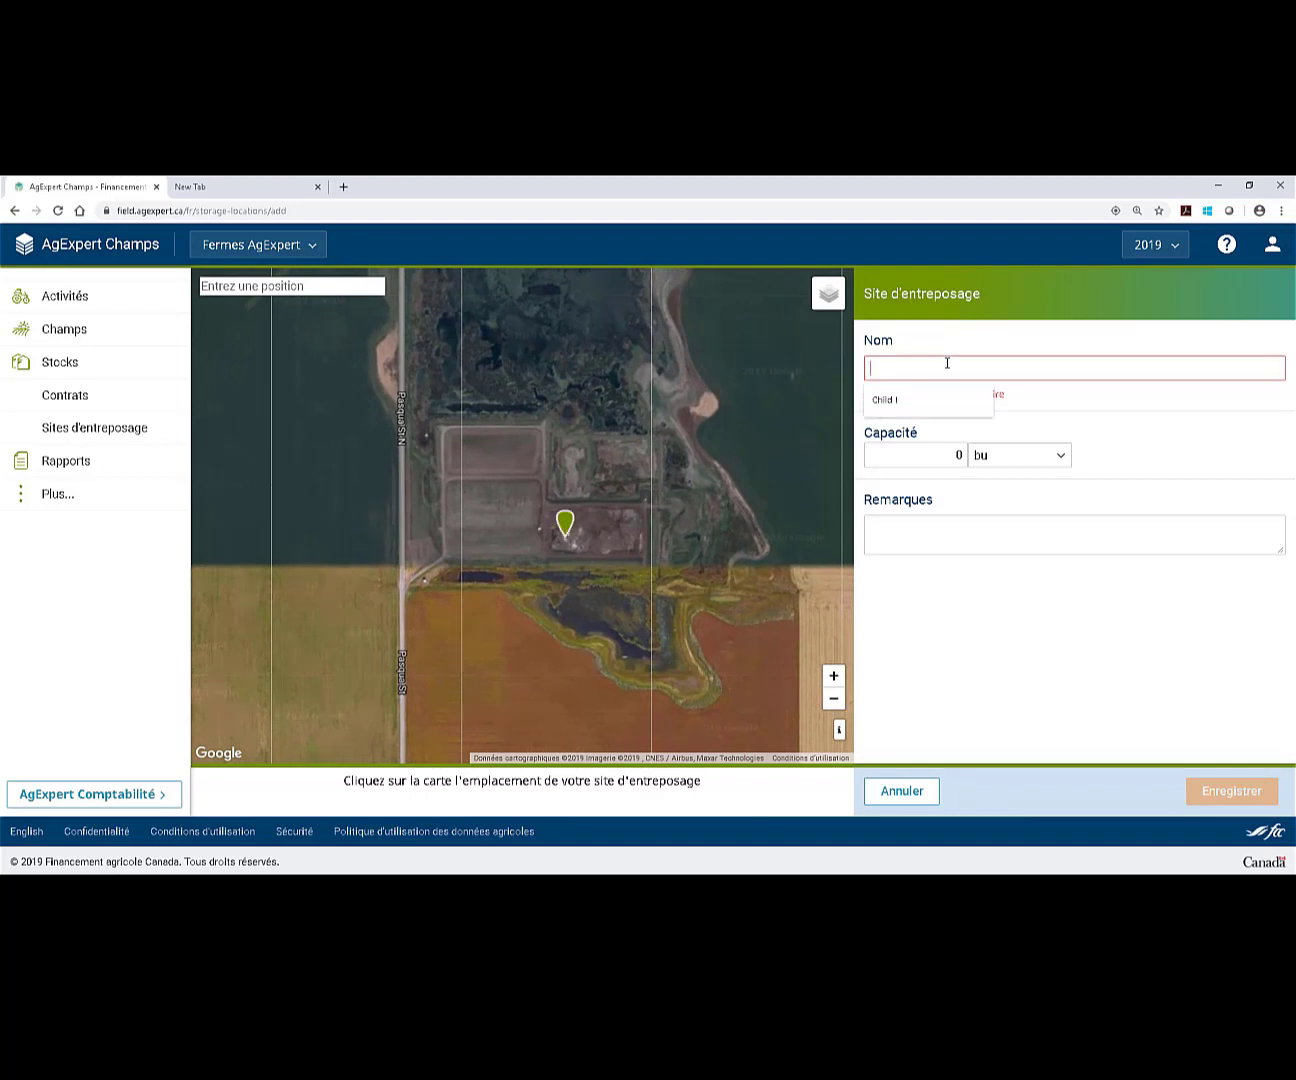
text(A1)
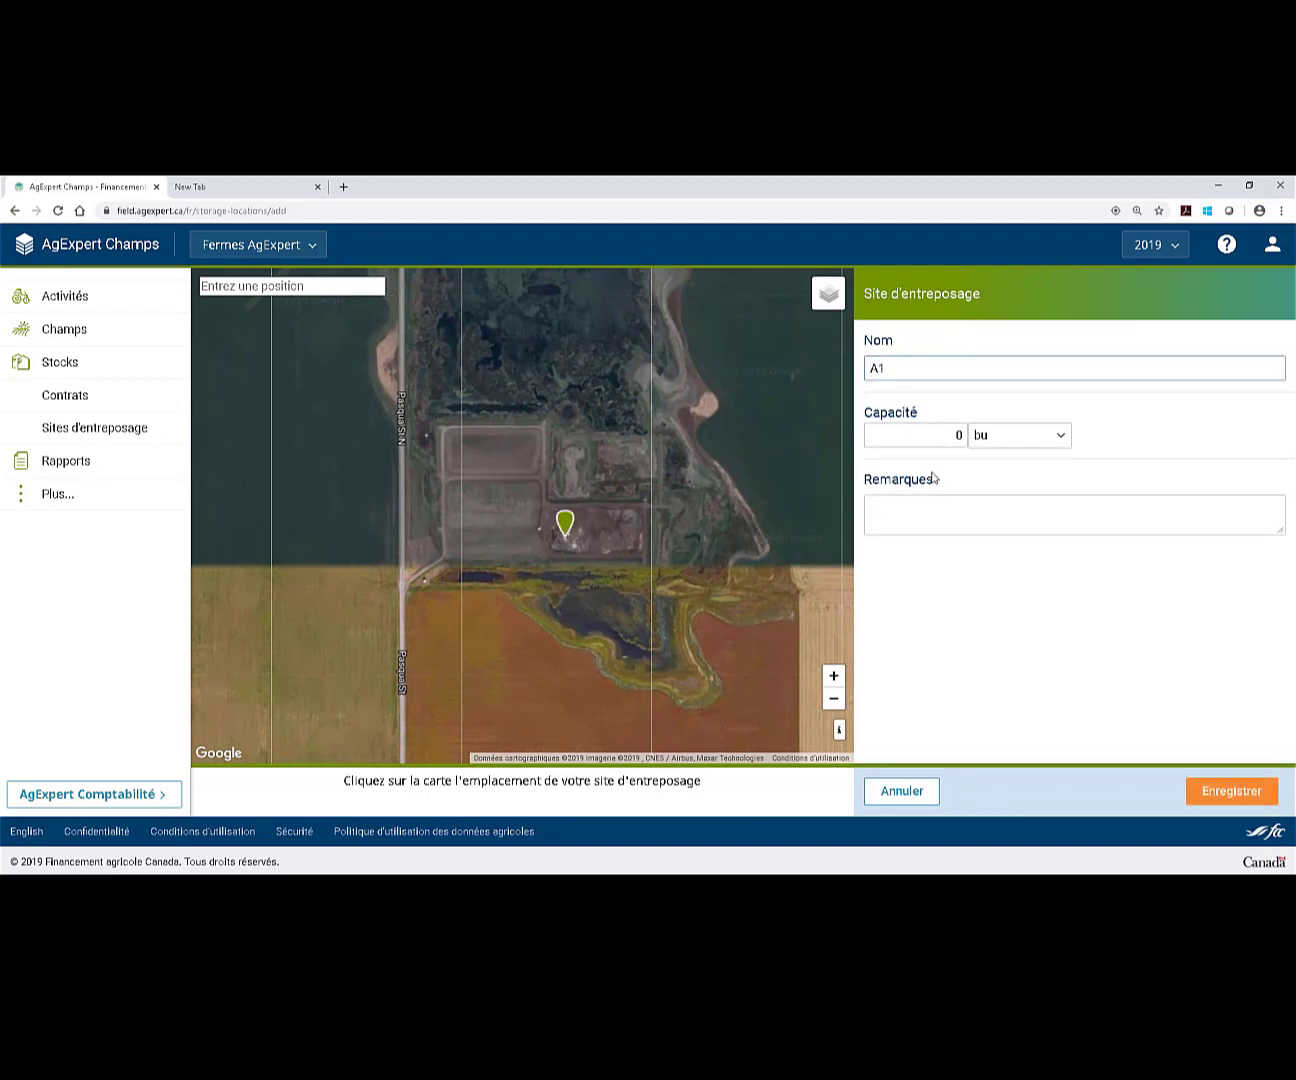
click(938, 437)
text(3000)
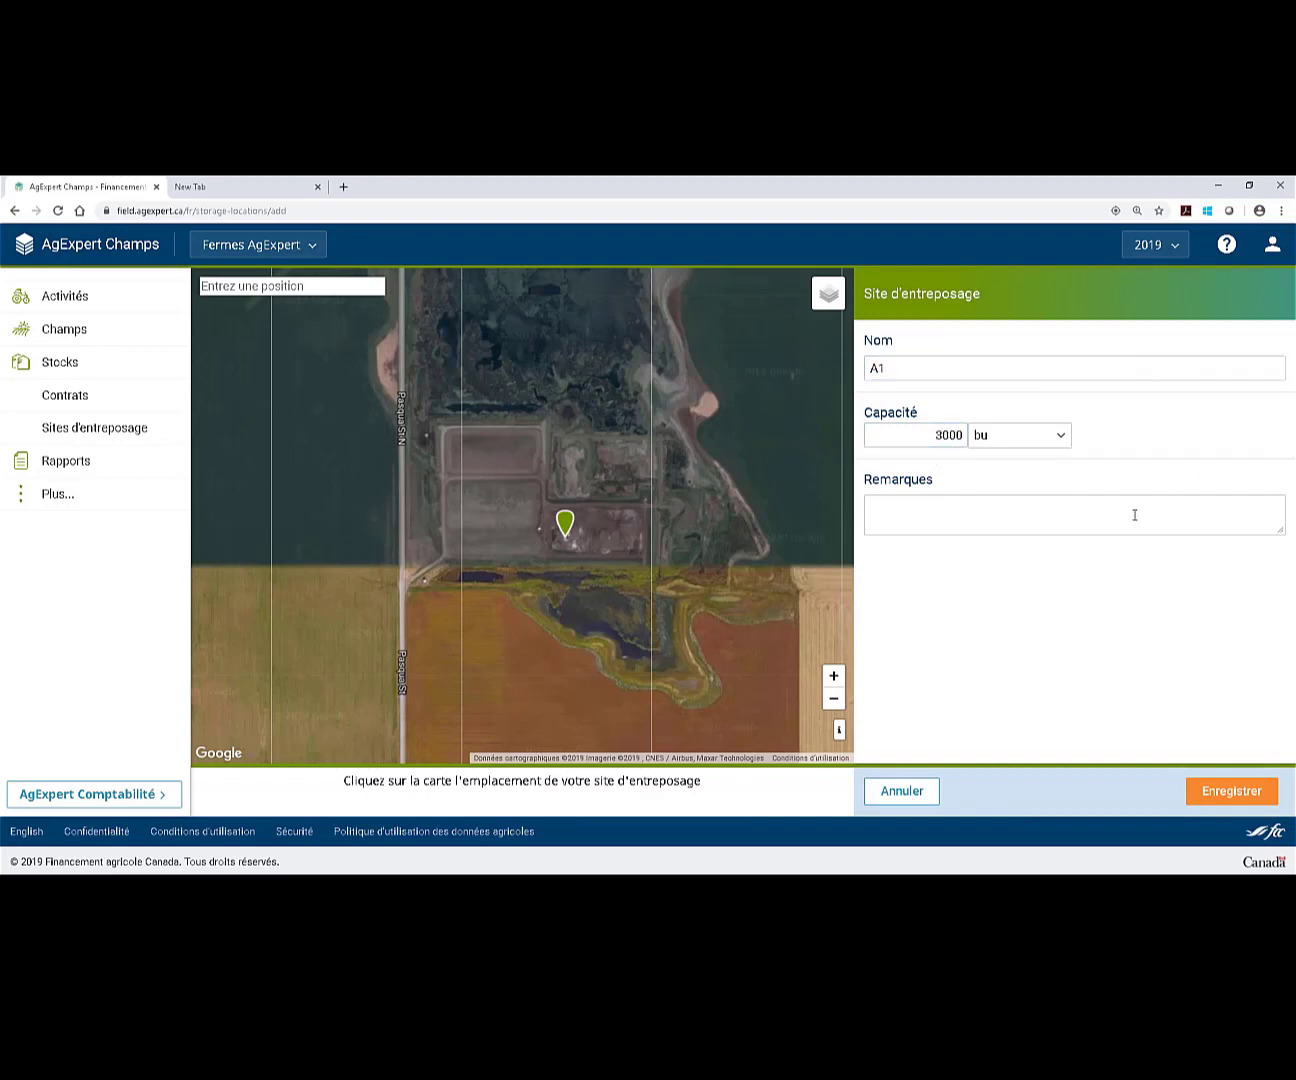
click(1062, 437)
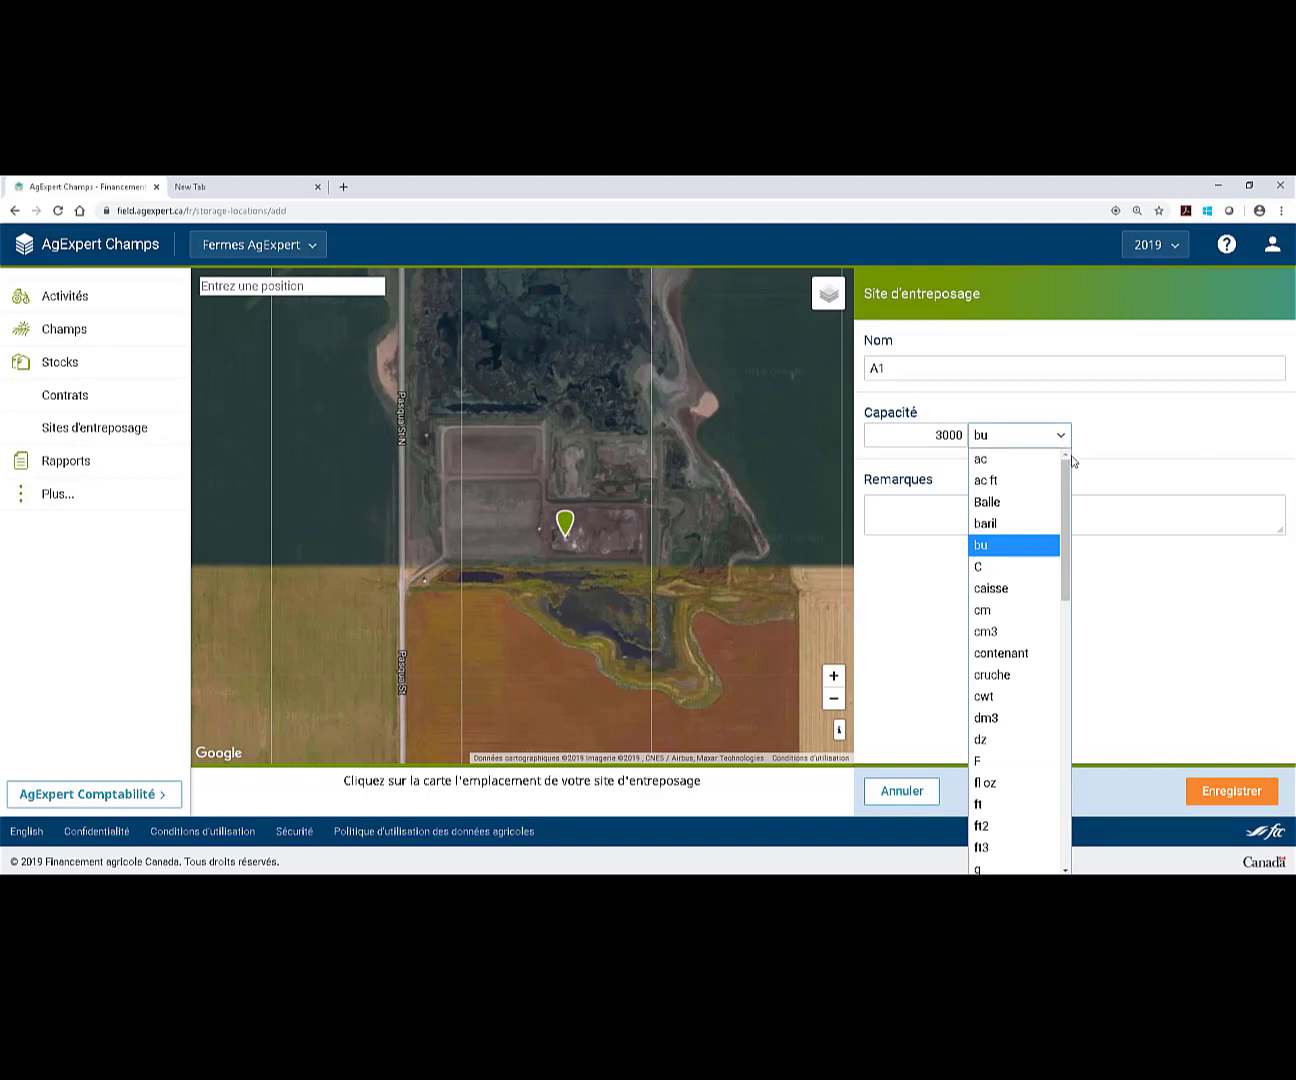
click(1189, 492)
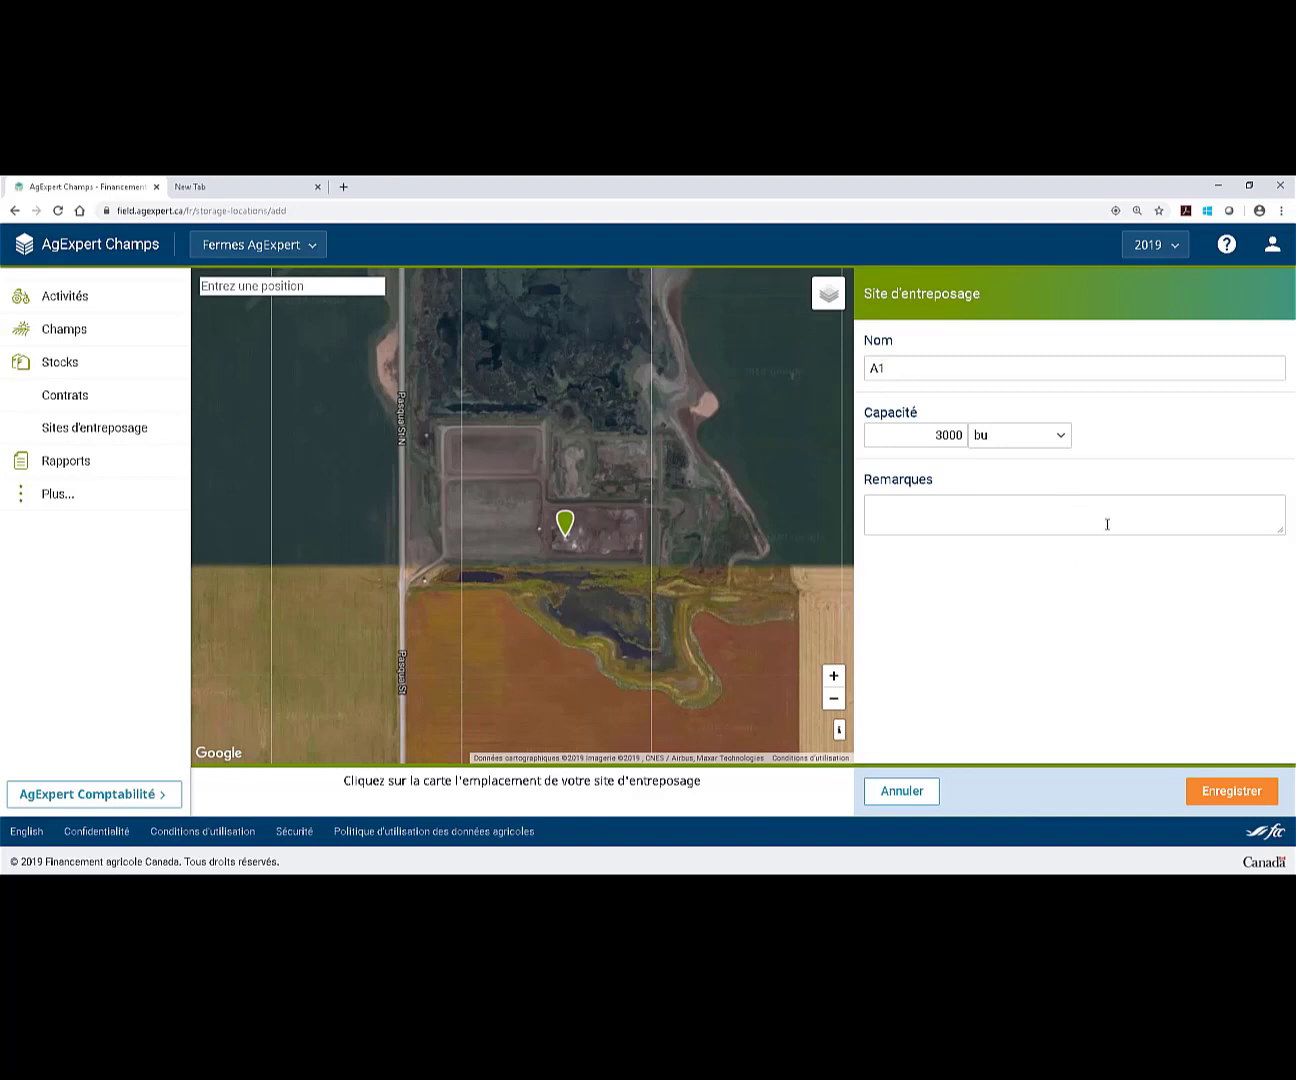
click(1221, 794)
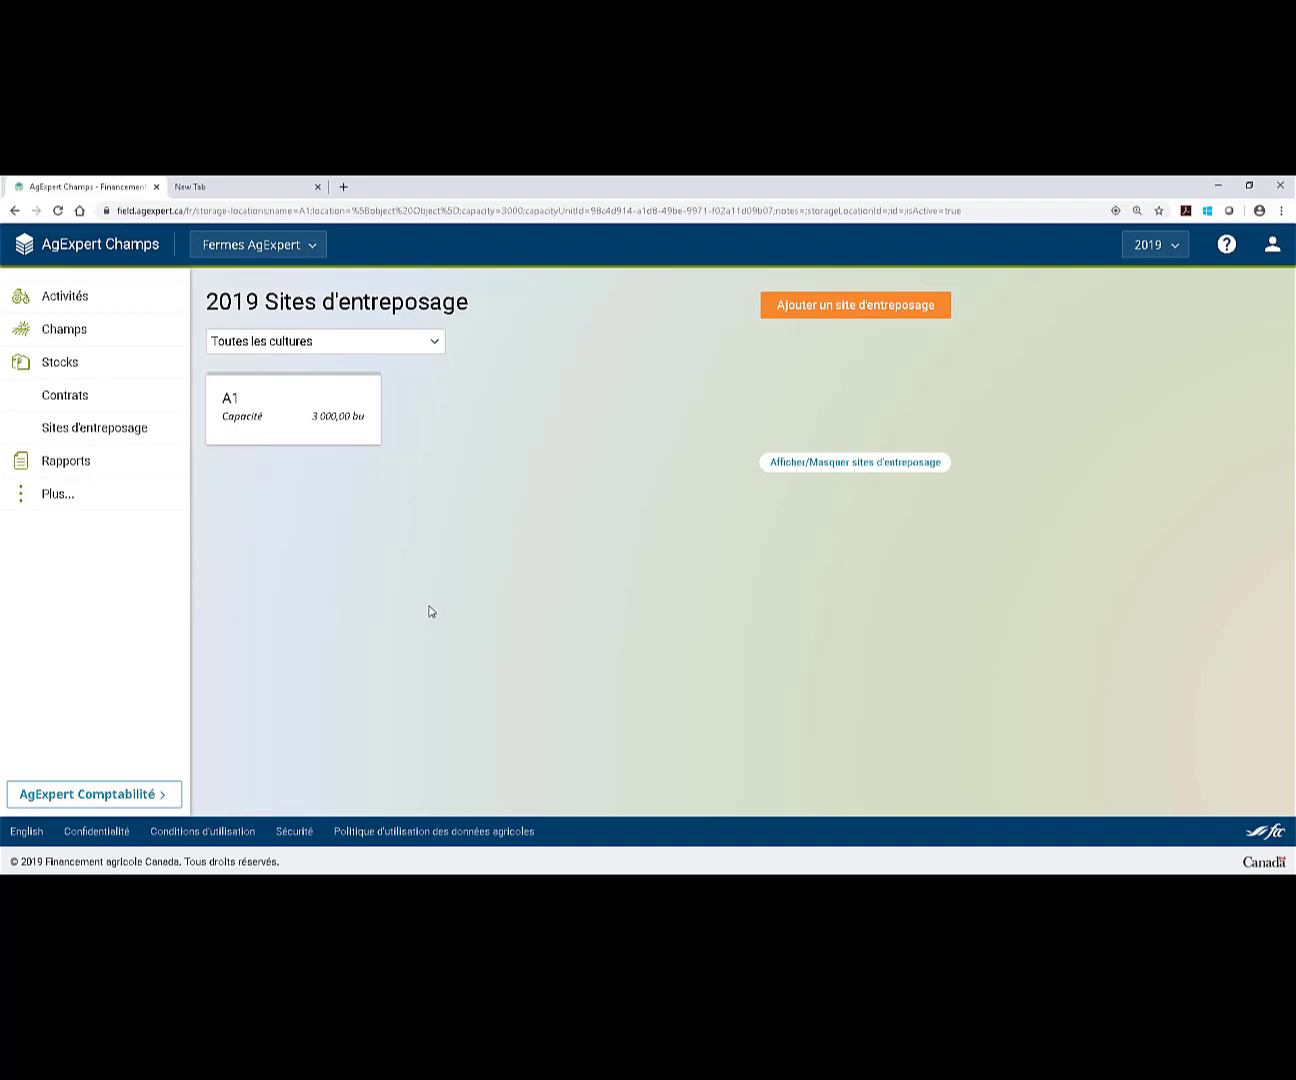
From the 2019 activities list, start a new harvest activity on field A1.
click(125, 300)
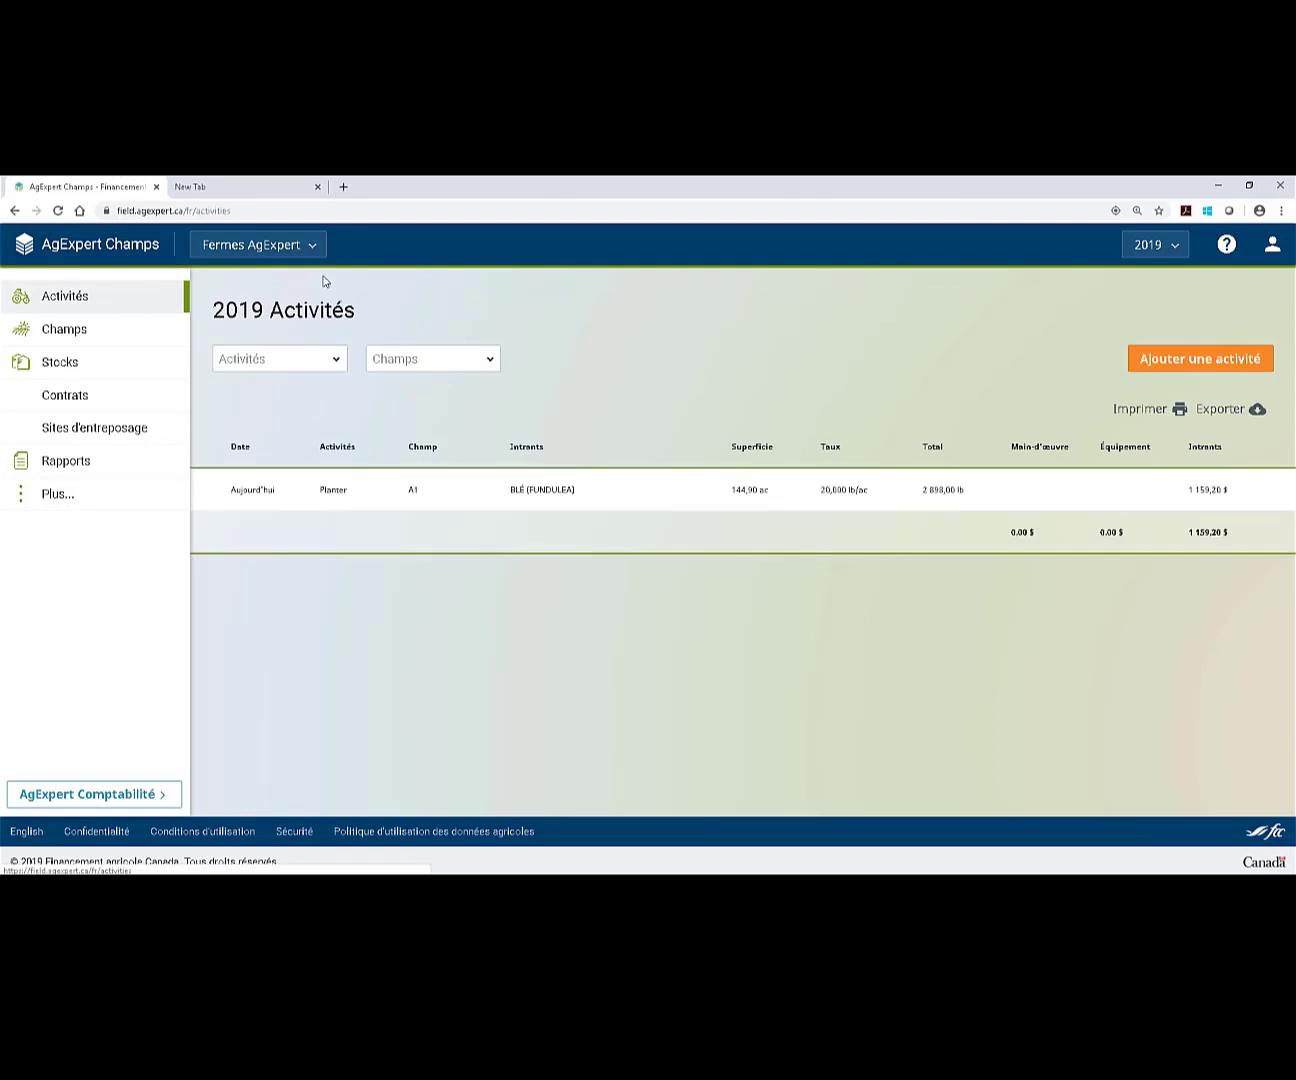
click(1174, 365)
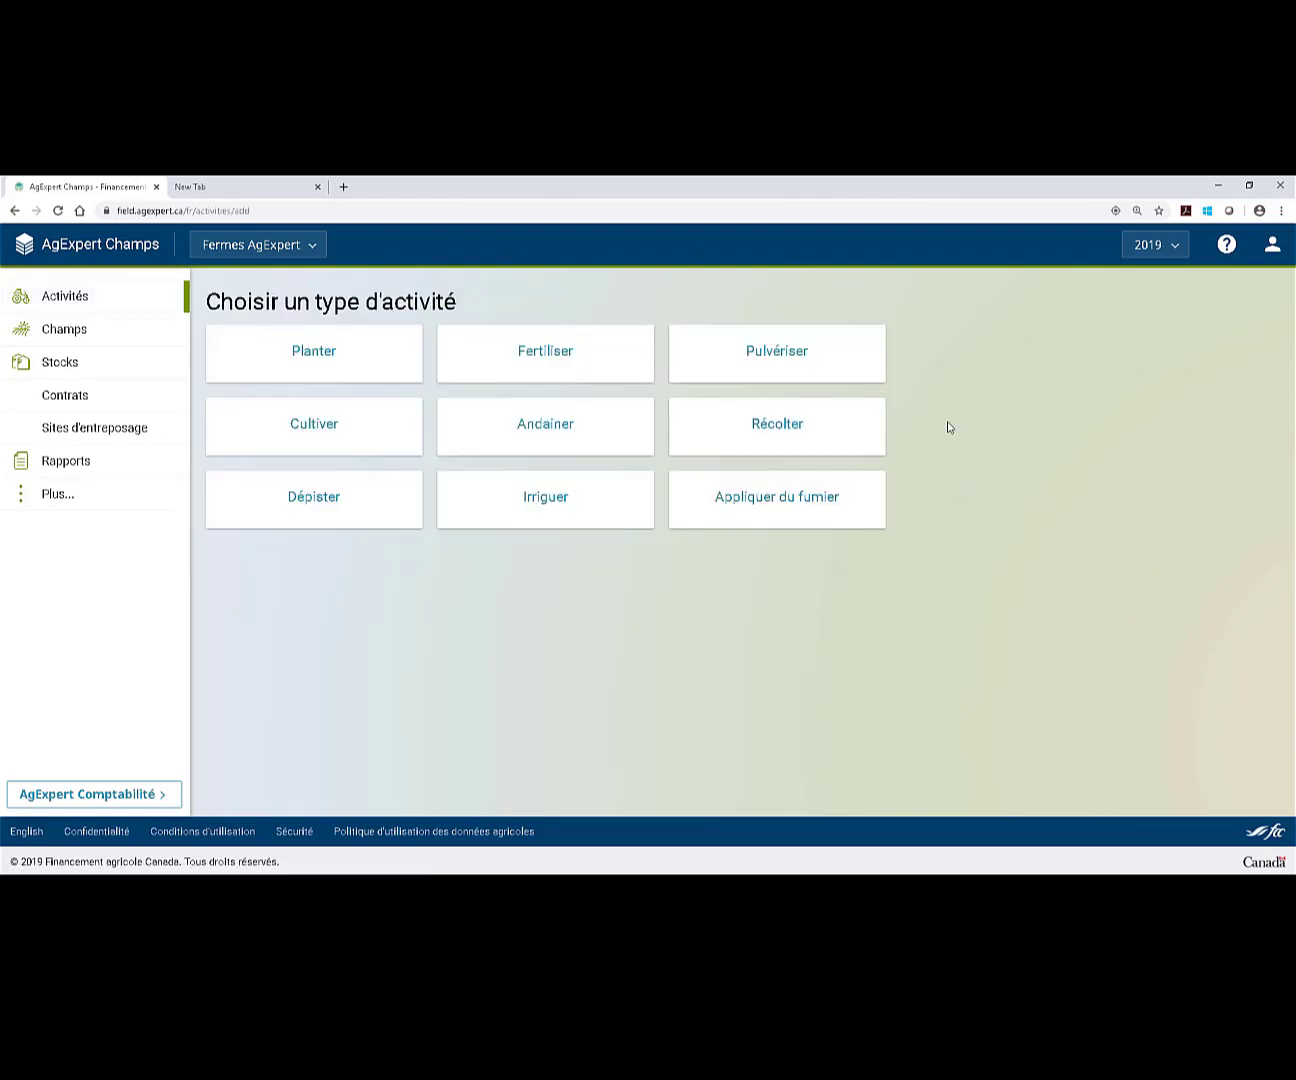
click(833, 436)
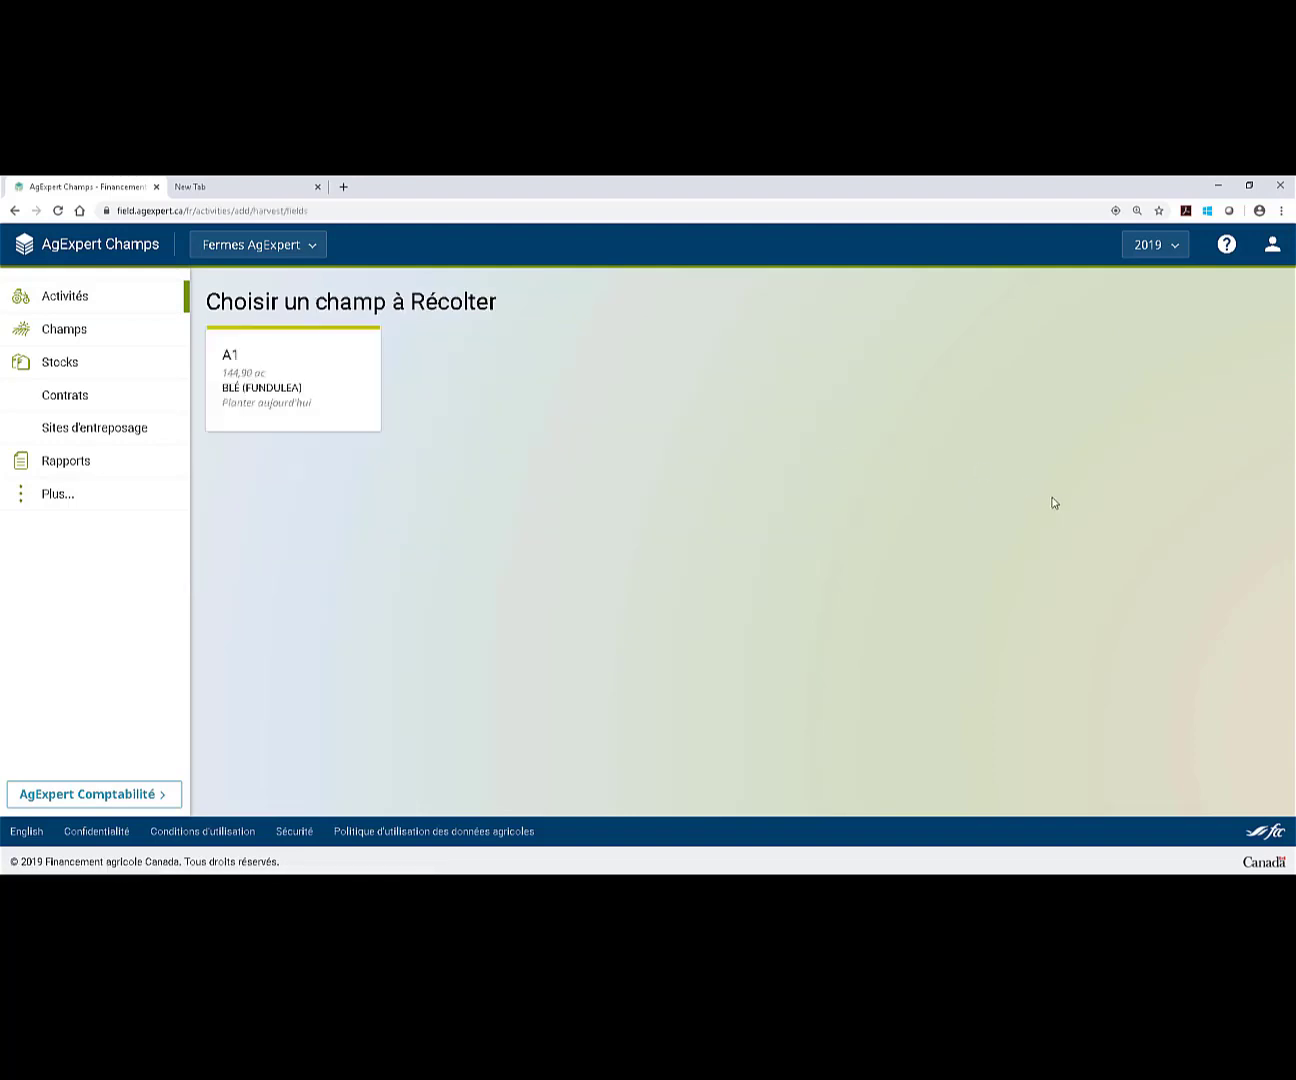
click(305, 425)
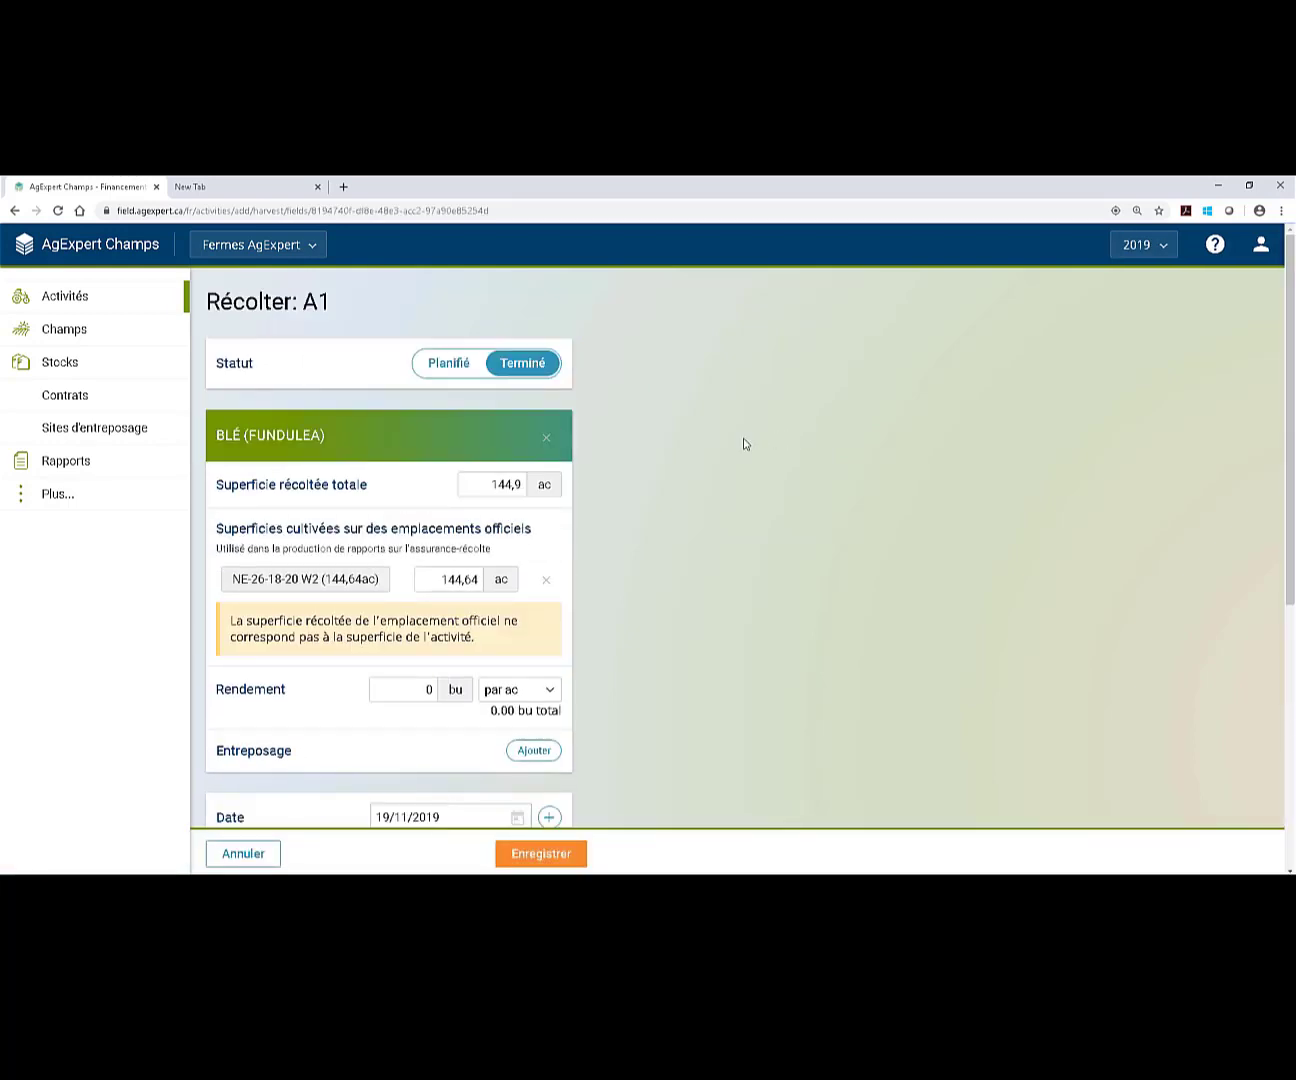
Set both the harvested area and the official location acreage to 120 ac.
scroll(755, 547, down, 1)
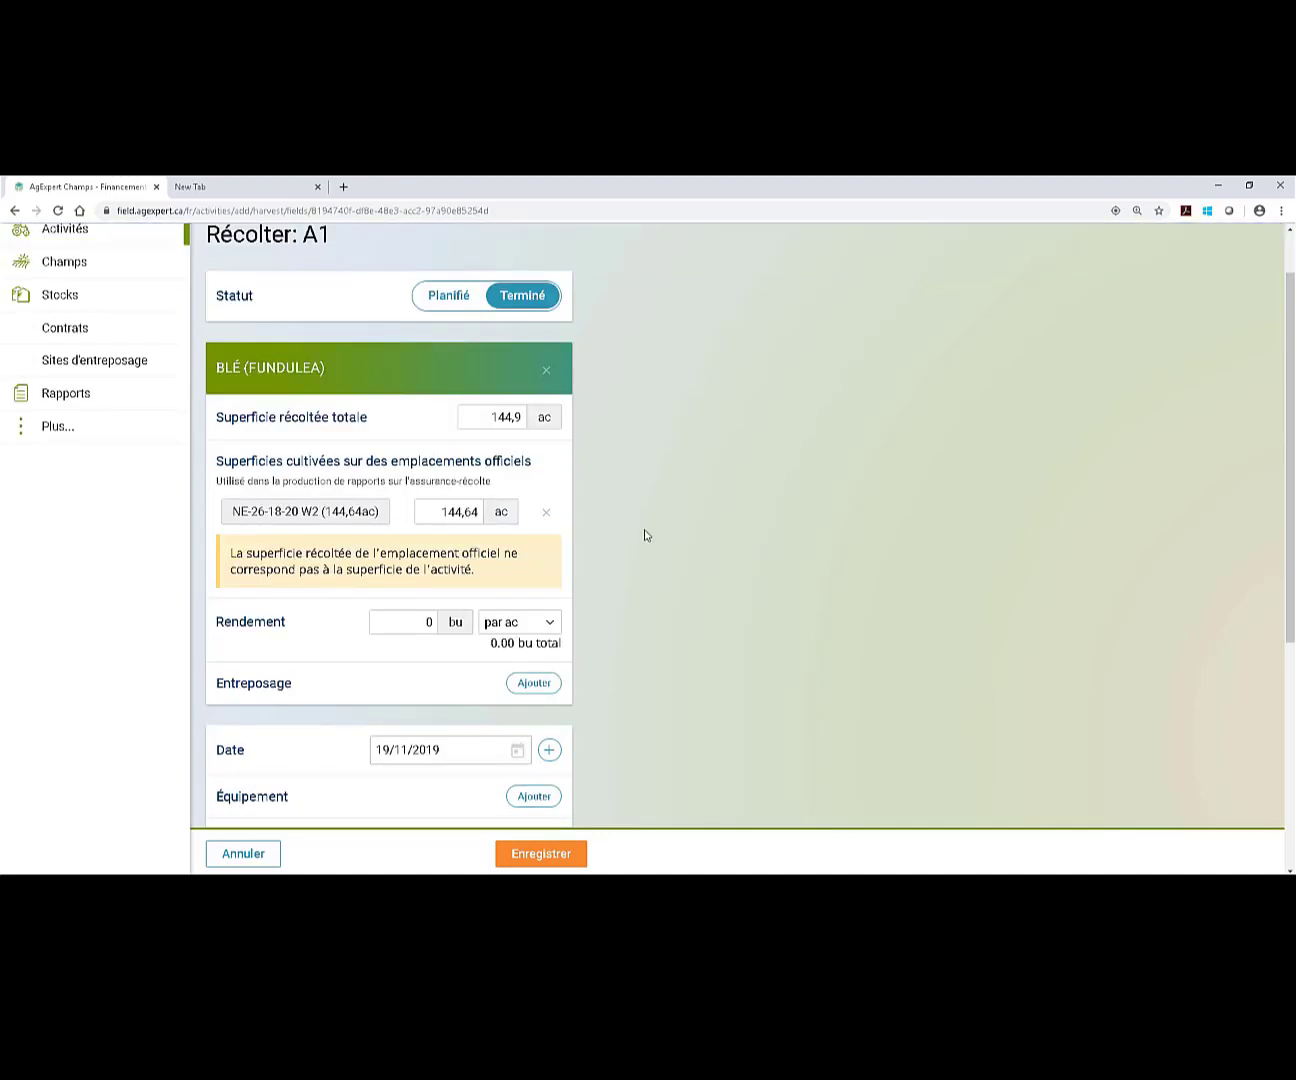
click(473, 417)
text(120)
click(677, 532)
scroll(676, 531, down, 2)
click(435, 378)
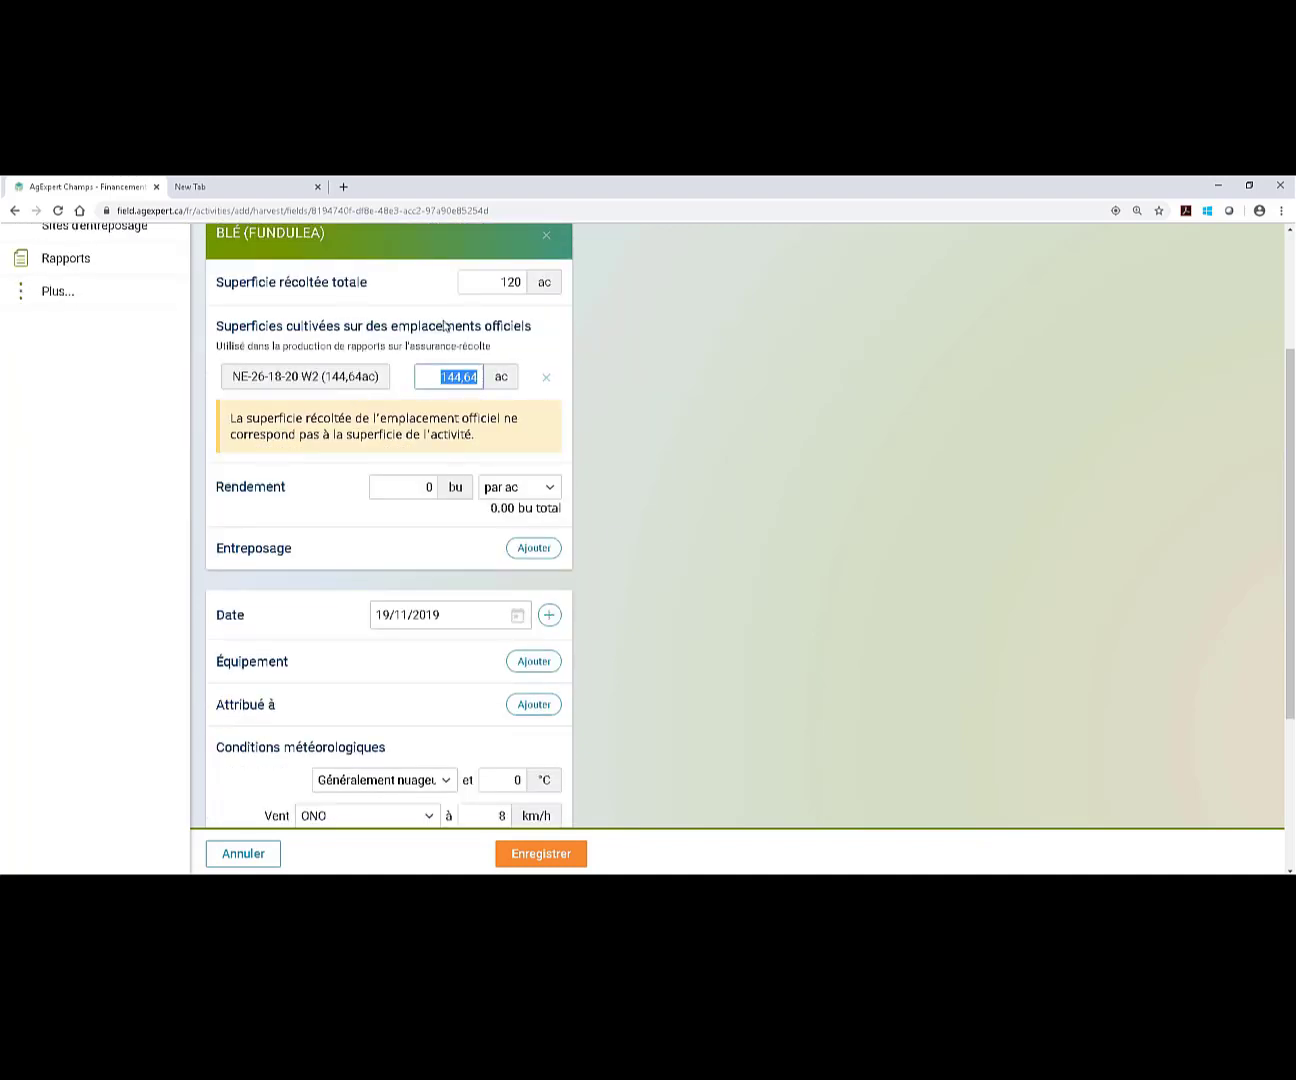
text(129)
key(BackSpace)
text(0)
click(522, 482)
click(907, 536)
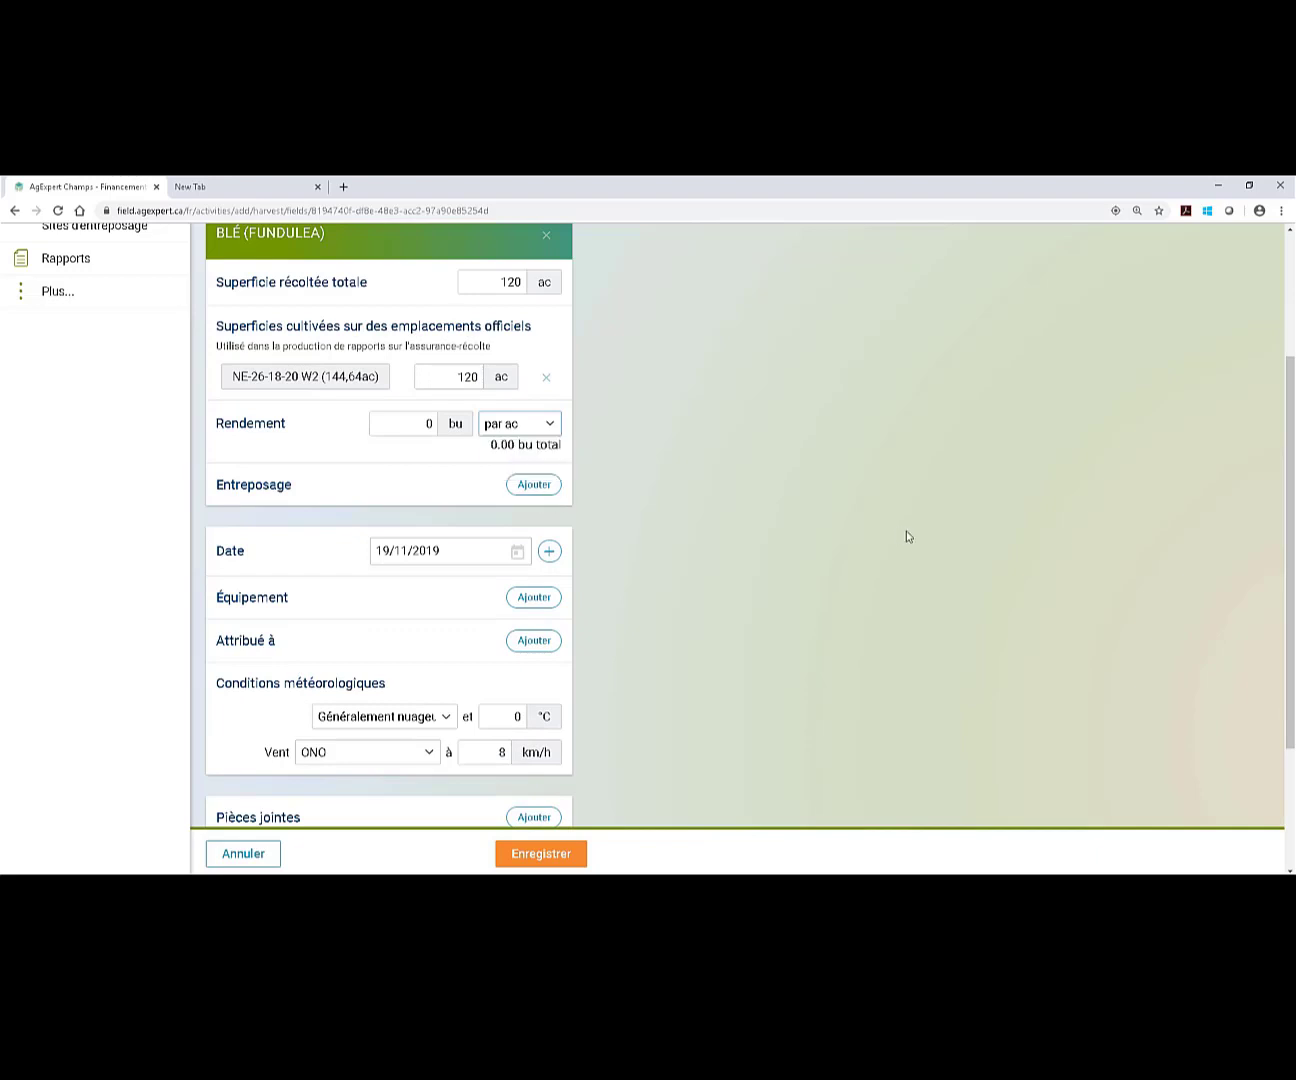
Enter a yield of 40 bu/ac.
click(414, 424)
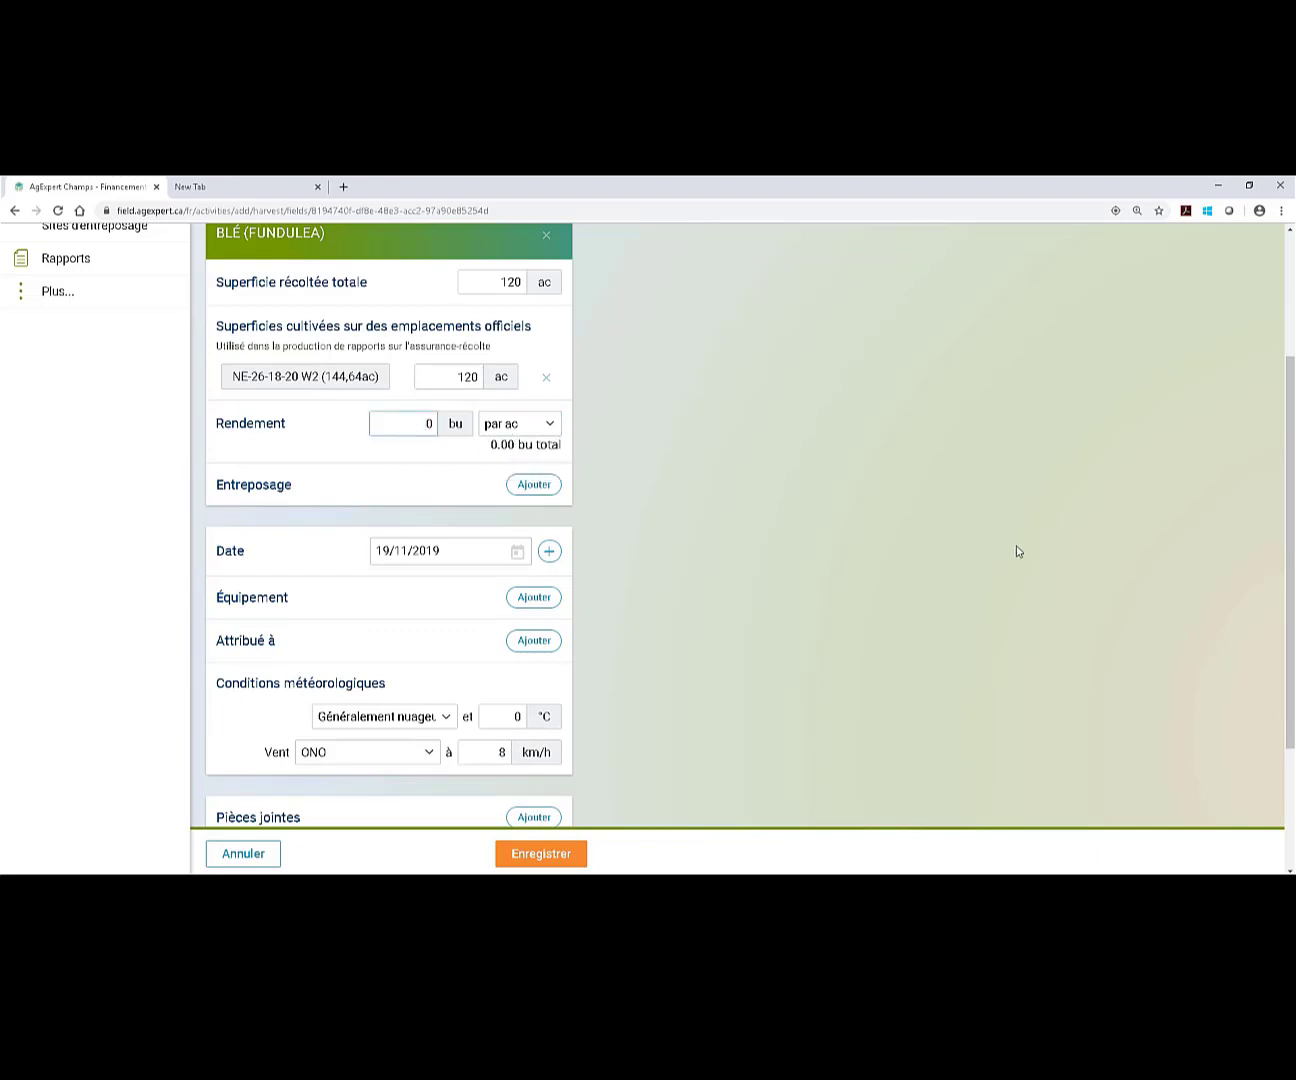
text(40)
key(BackSpace)
click(949, 520)
Store 4800 bu in site A1 at grade A and save the harvest.
click(533, 486)
click(550, 517)
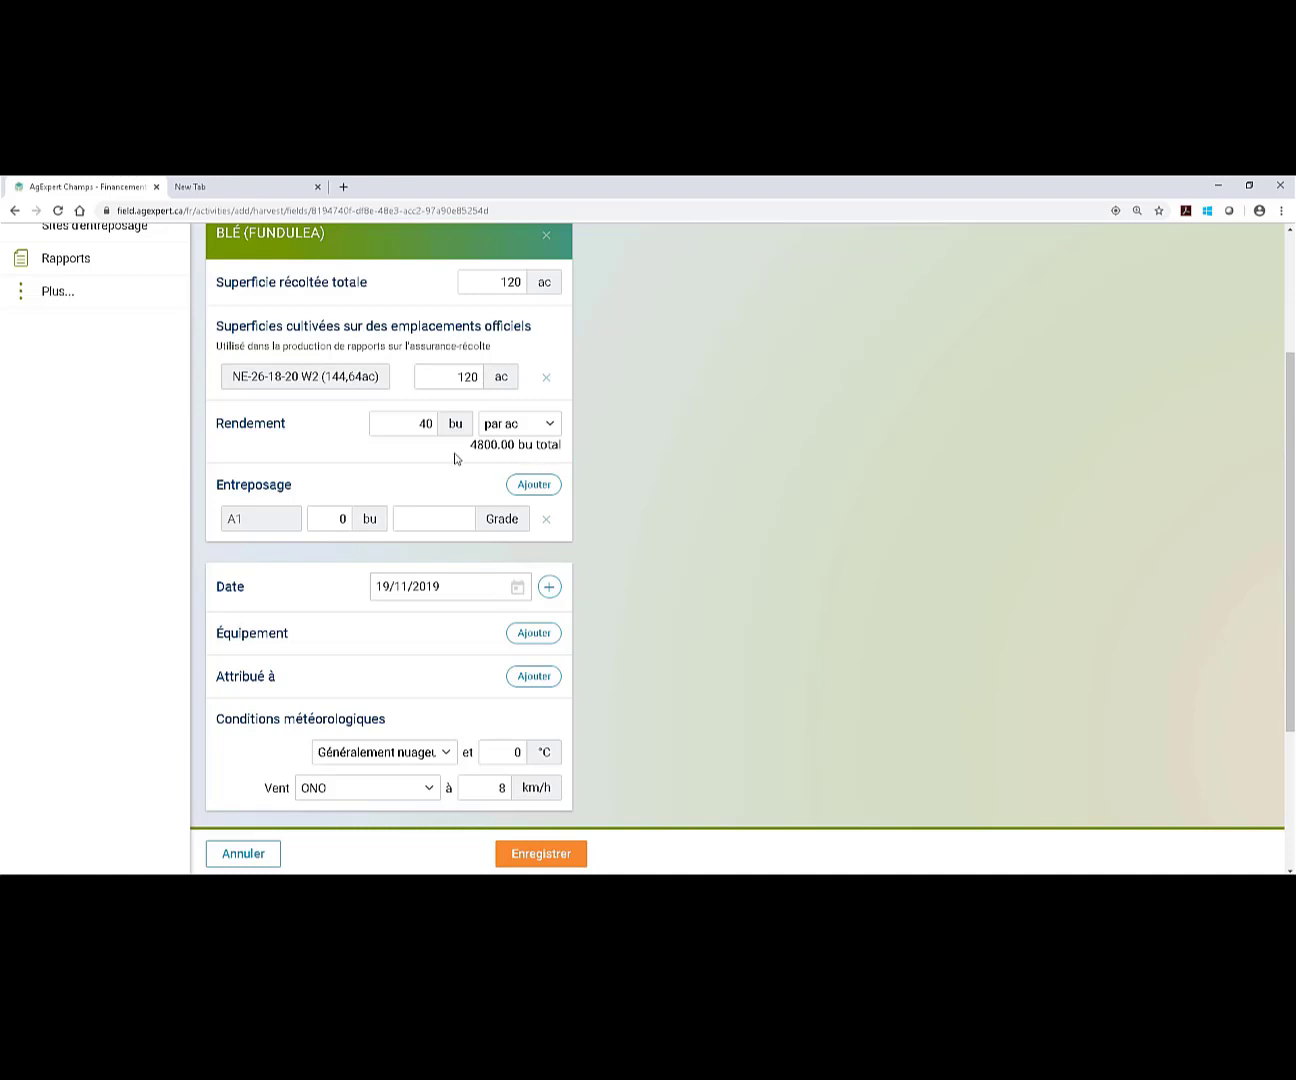
click(318, 525)
text(4800)
click(634, 563)
click(403, 516)
scroll(700, 635, down, 3)
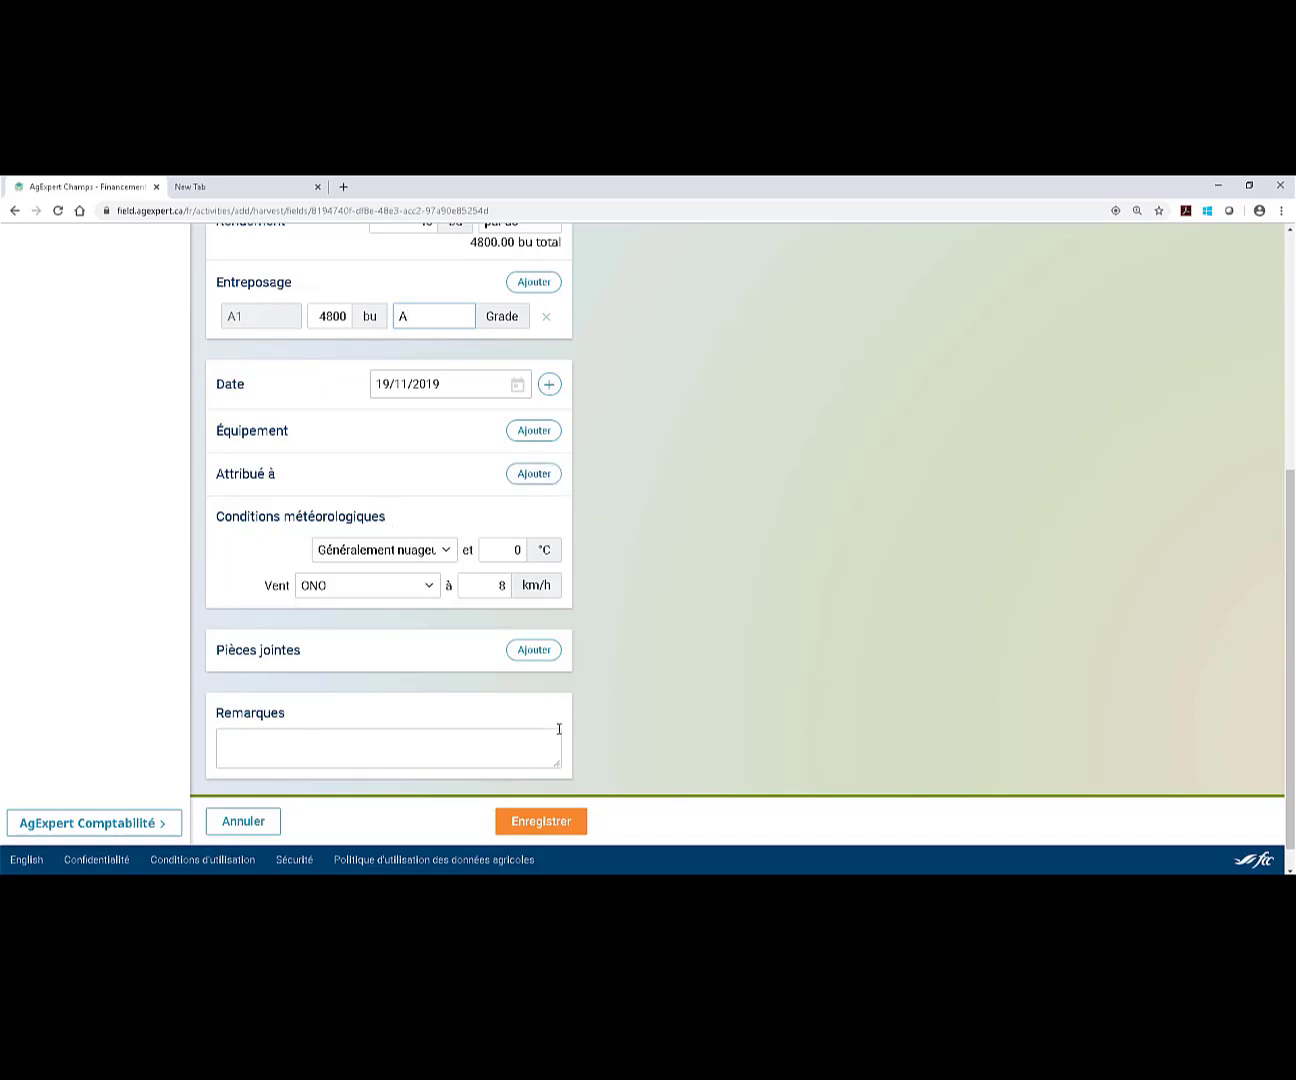
click(539, 824)
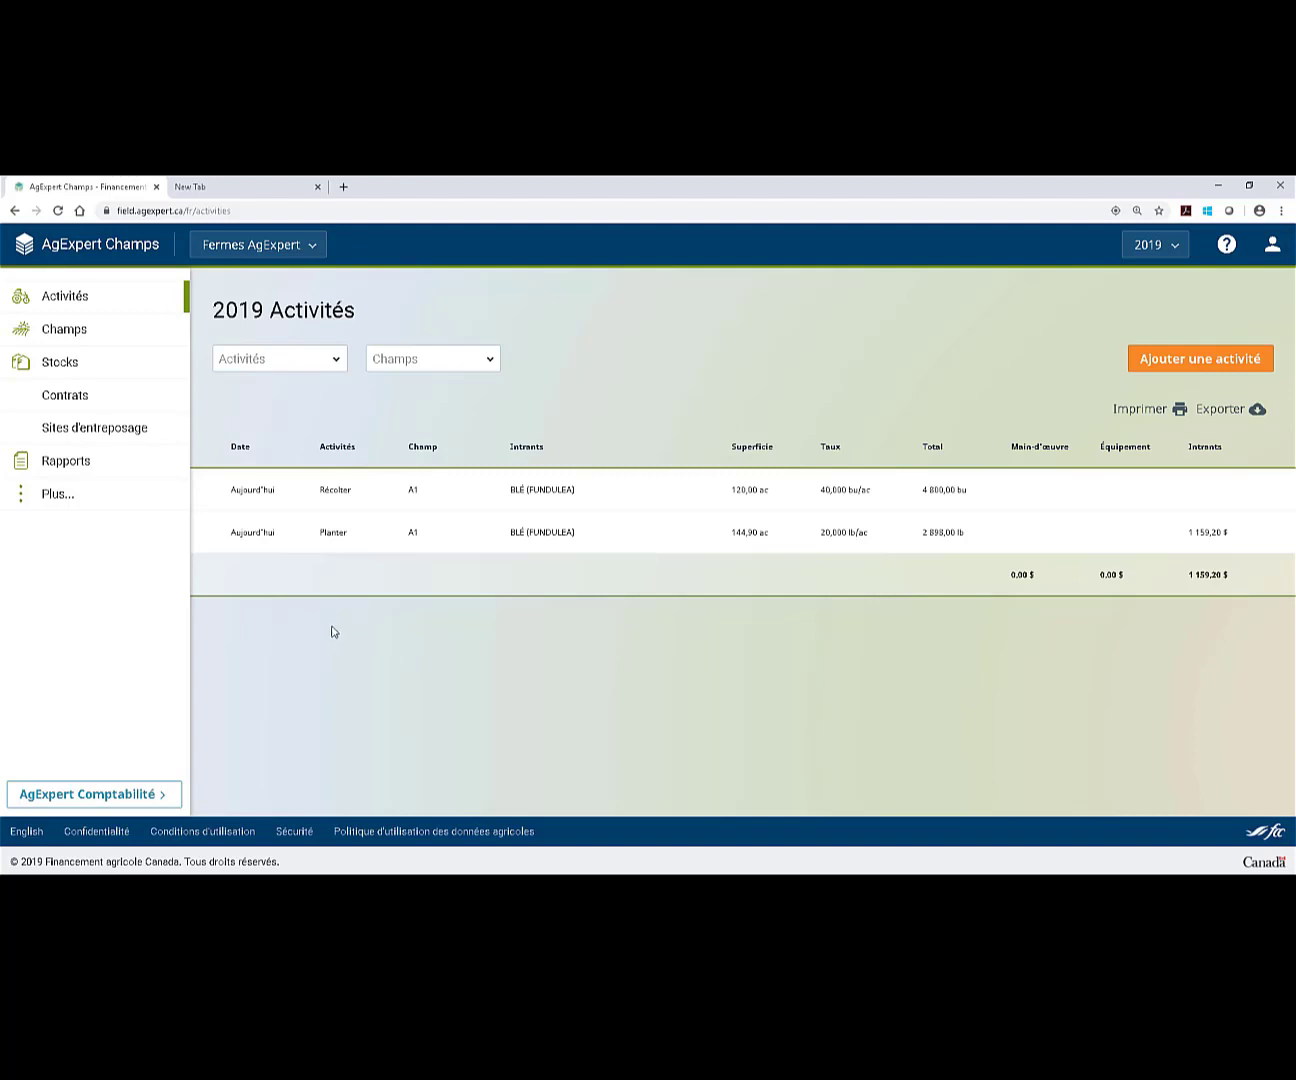
Expand Plus... in the sidebar to show Intrants, Équipement, Personnes and other sections.
click(117, 503)
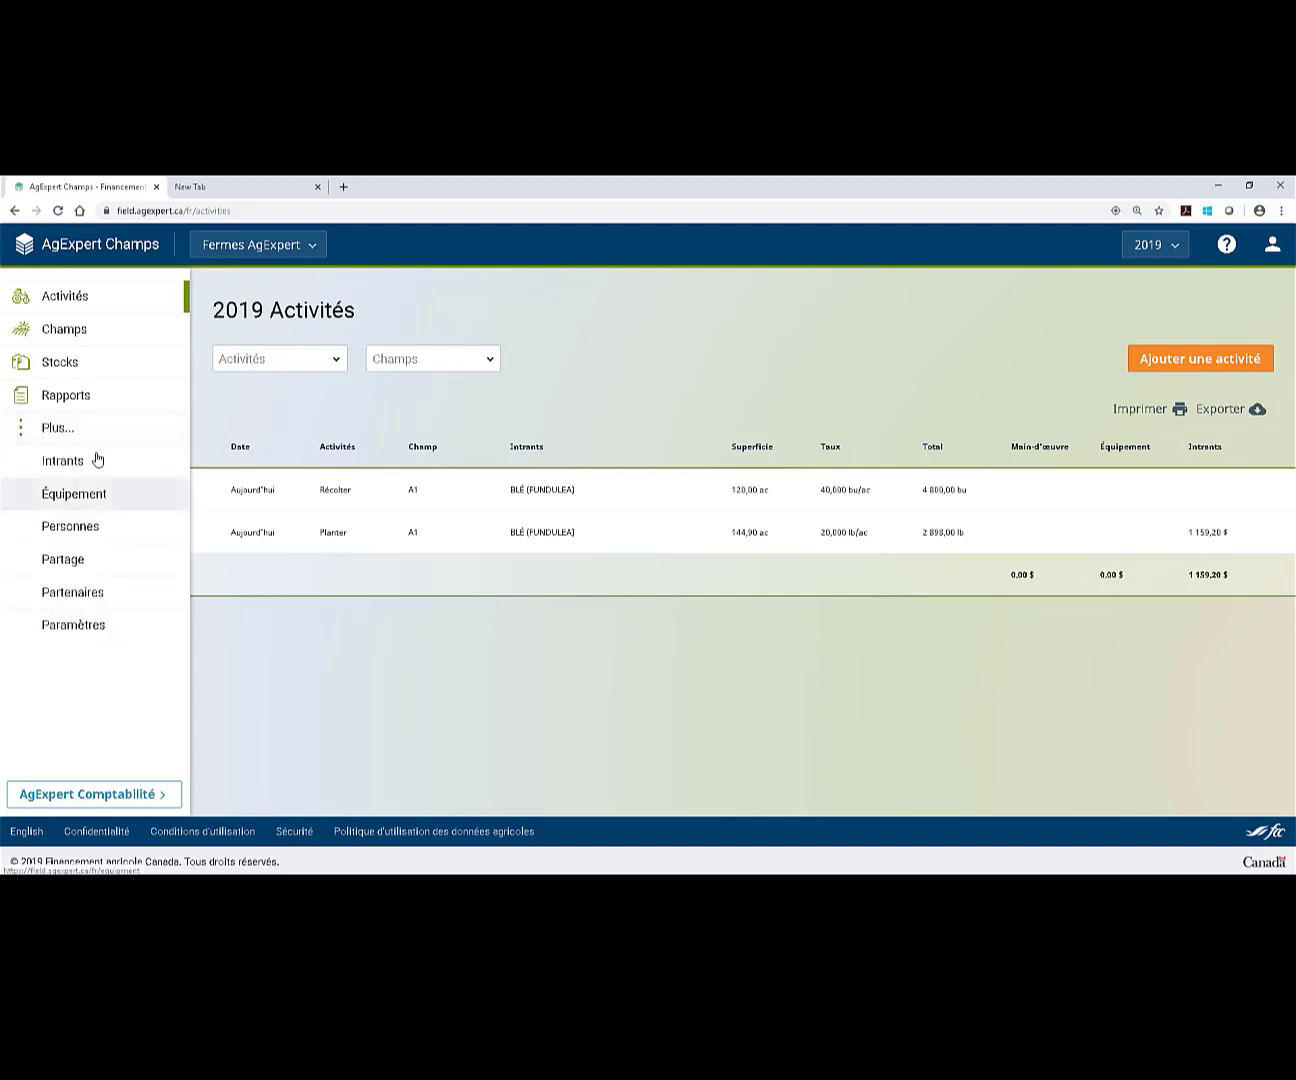